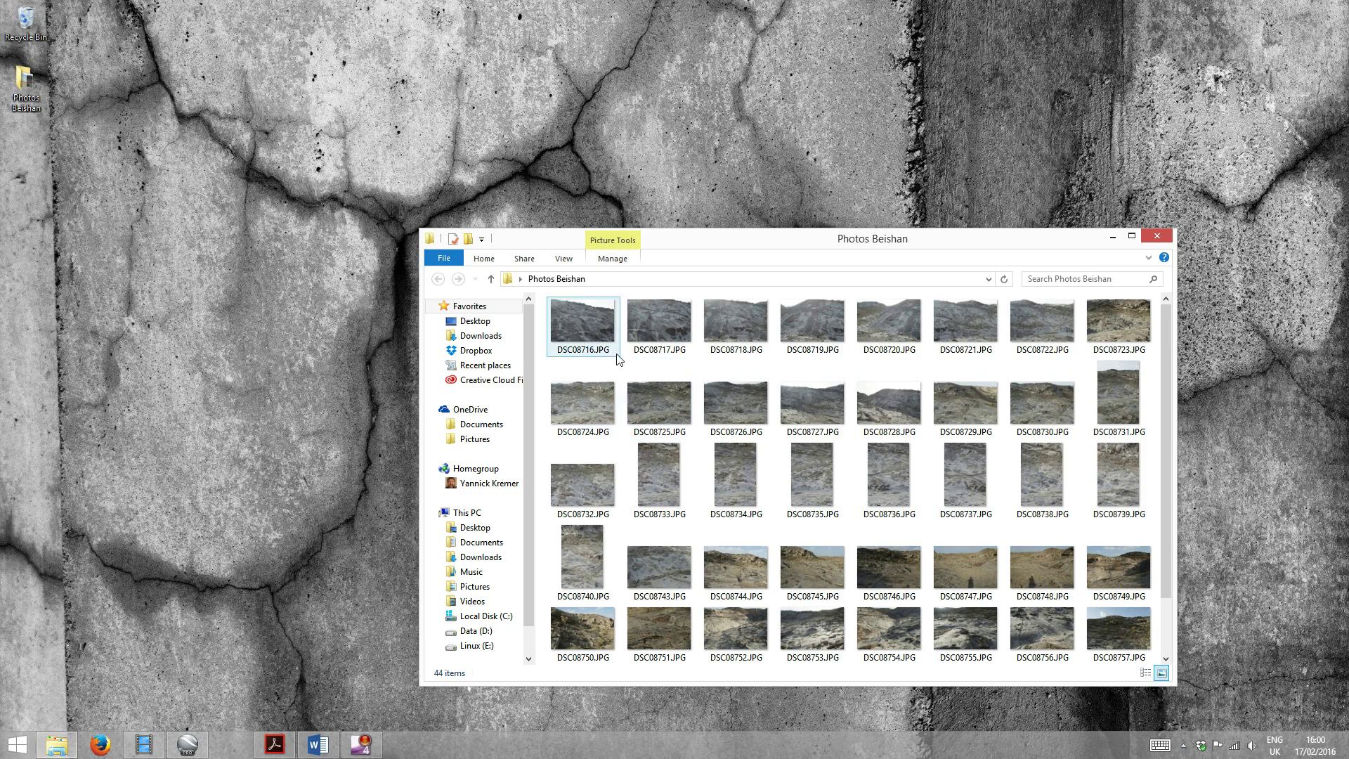
- Open DSC08716.JPG from the Photos Beishan folder and browse the outcrop photos through DSC08730.JPG in the viewer
{"action": "left_click", "coordinate": [787, 407]}
{"action": "left_click", "coordinate": [581, 314]}
{"action": "double_click", "coordinate": [583, 319]}
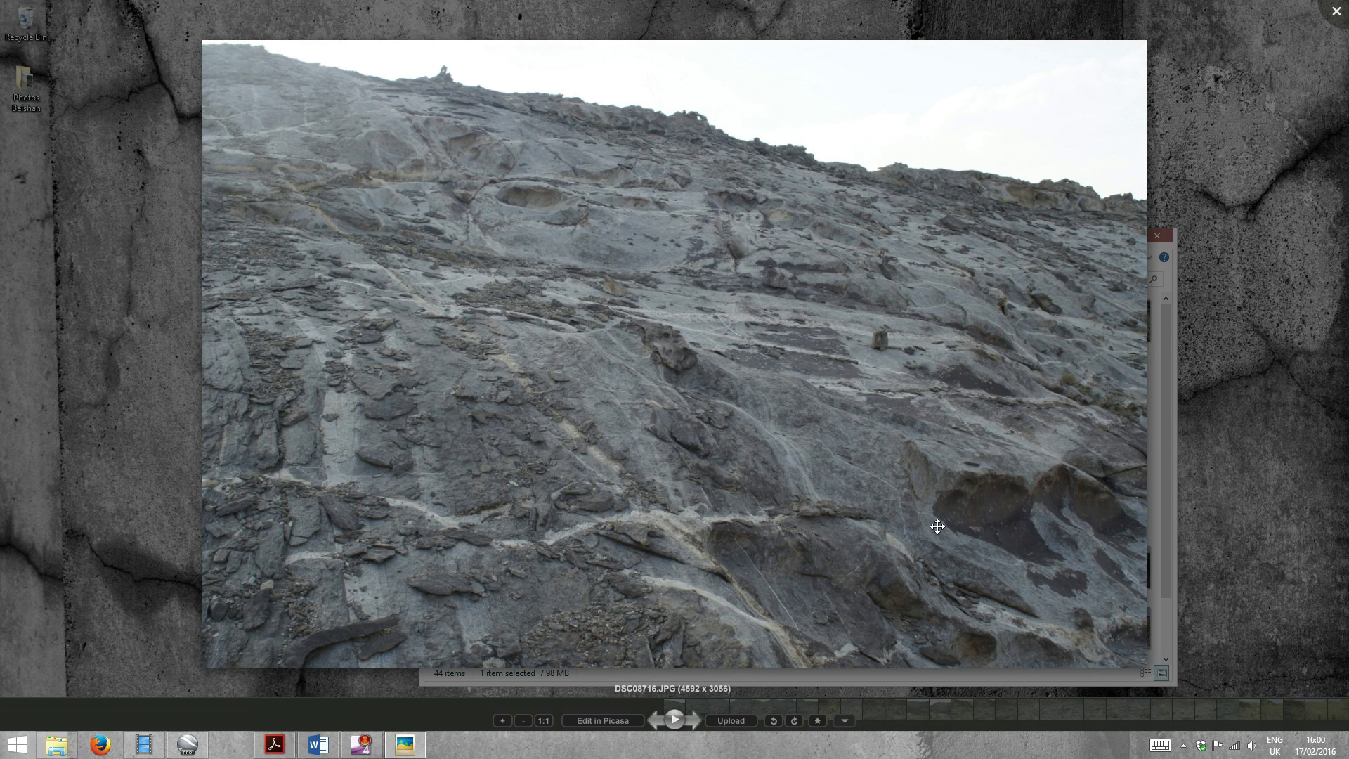
{"action": "key", "text": "Right"}
{"action": "key", "text": "Right"}
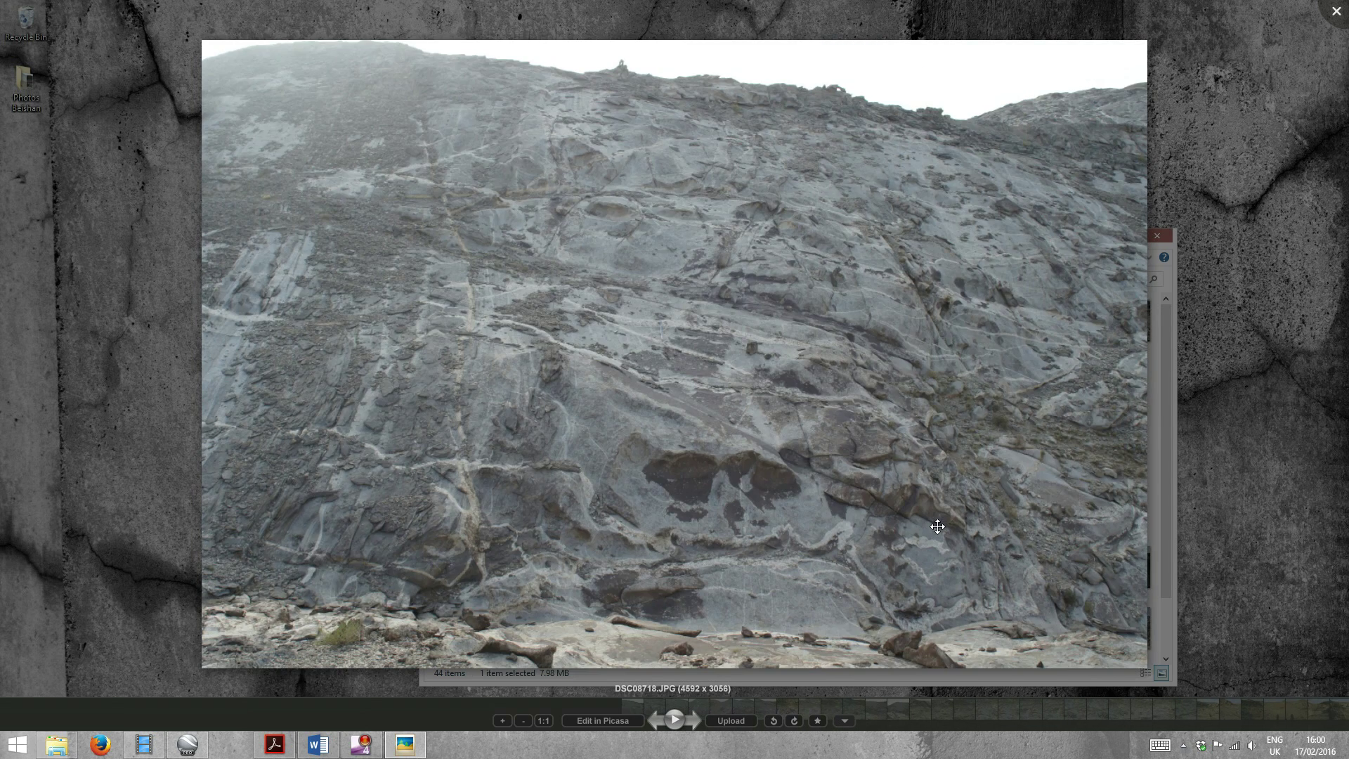
{"action": "key", "text": "Right"}
{"action": "key", "text": "Right"}
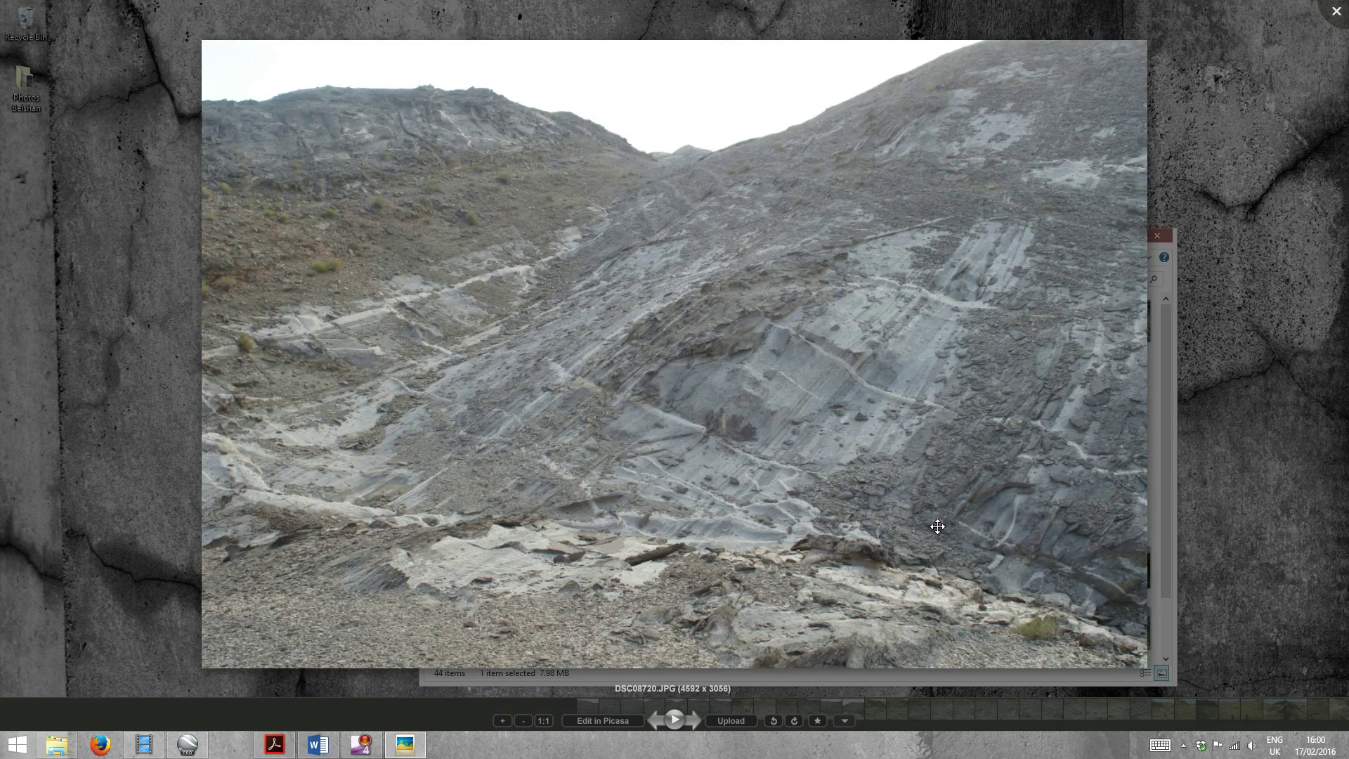
{"action": "key", "text": "Right"}
{"action": "key", "text": "Right"}
{"action": "key", "text": "Right"}
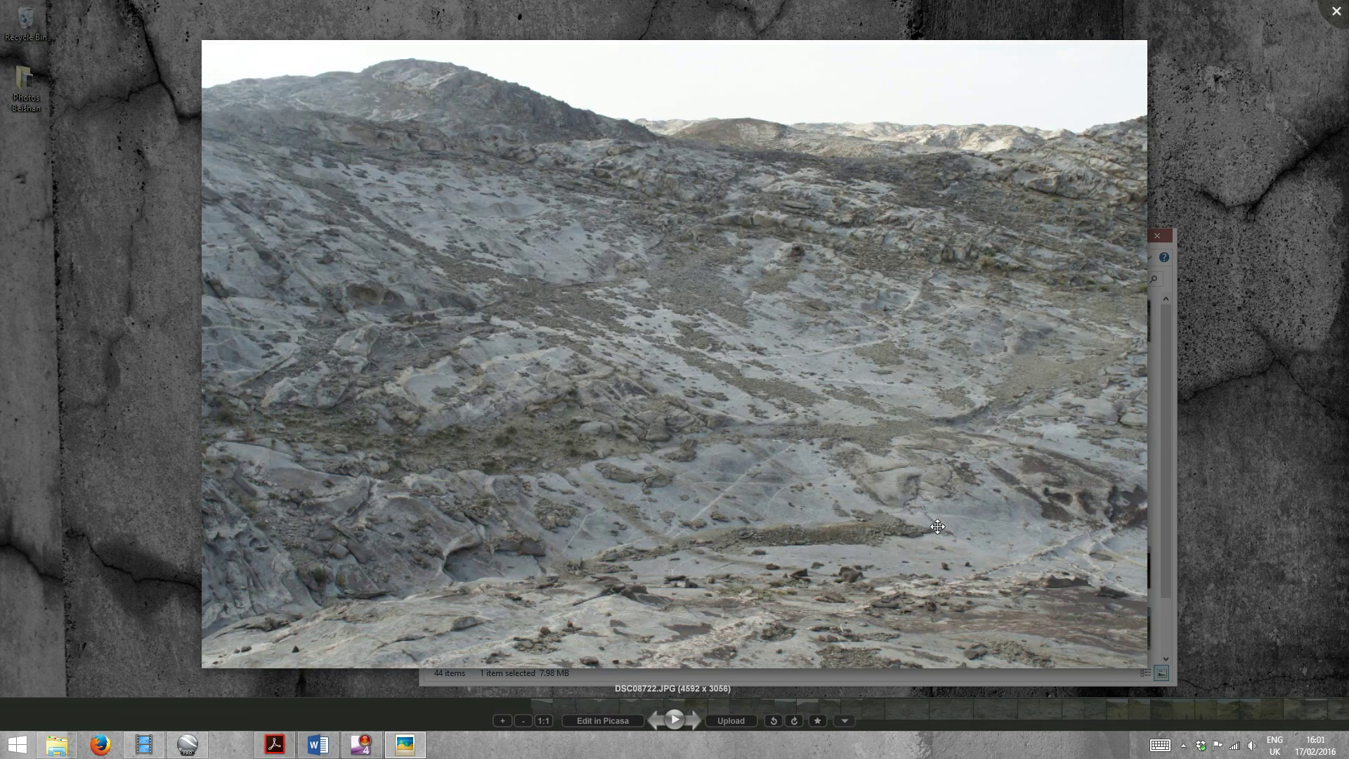
{"action": "key", "text": "Right"}
{"action": "key", "text": "Right"}
{"action": "key", "text": "Right"}
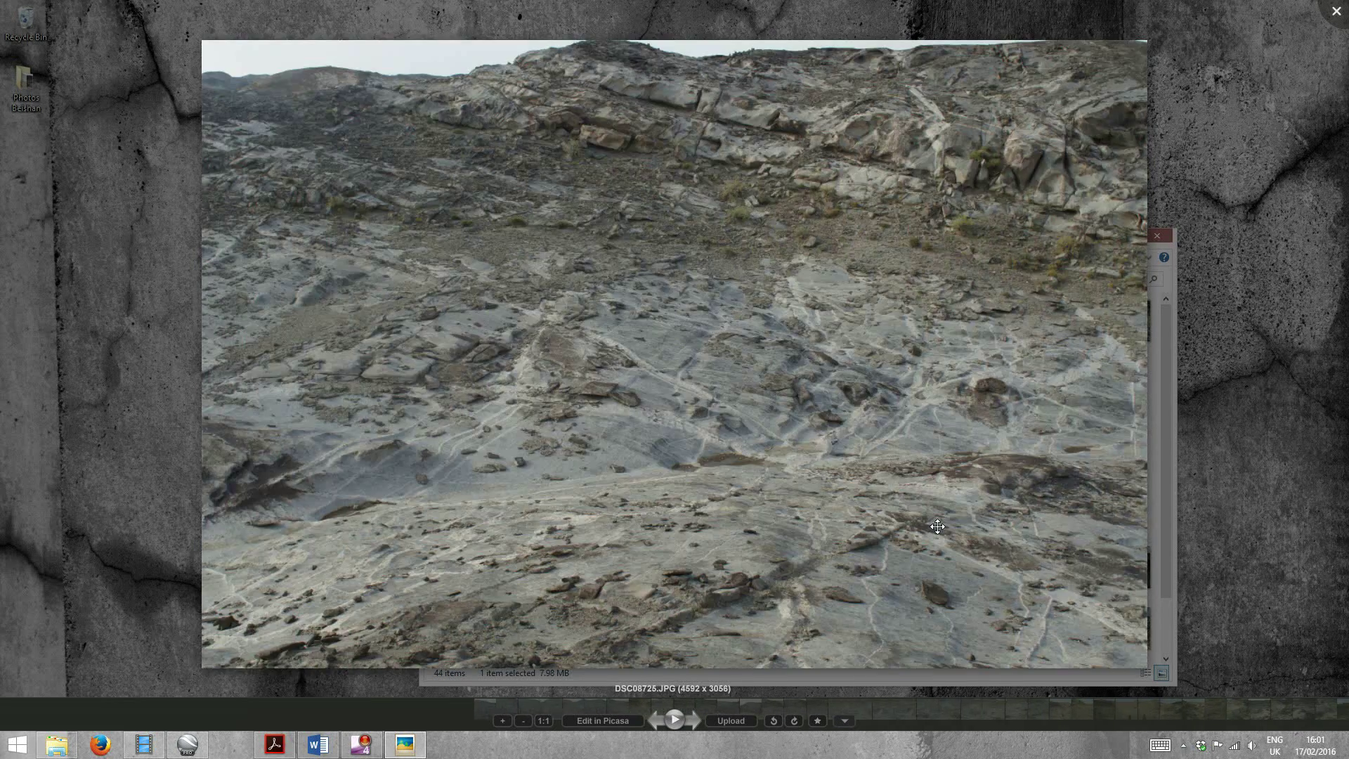
{"action": "key", "text": "Right"}
{"action": "key", "text": "Right"}
{"action": "key", "text": "Right"}
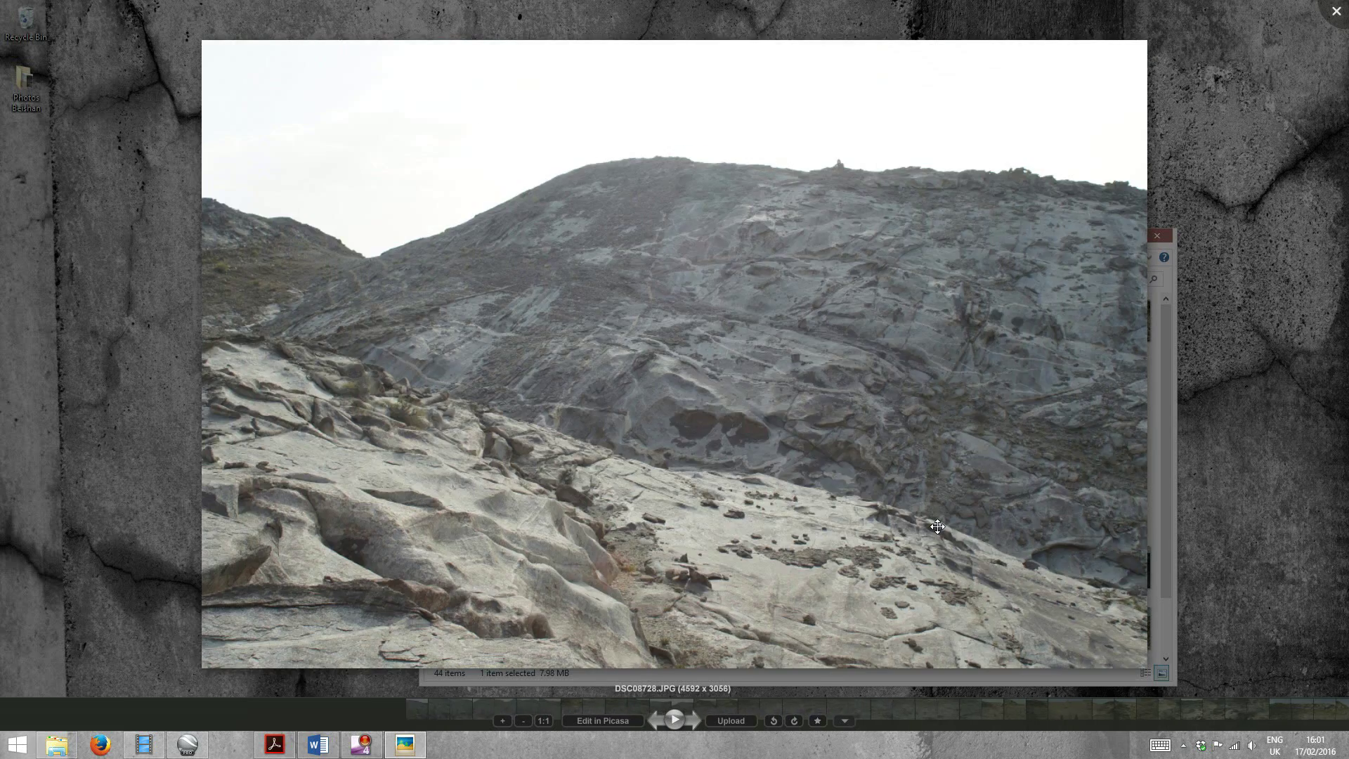
{"action": "key", "text": "Right"}
{"action": "key", "text": "Right"}
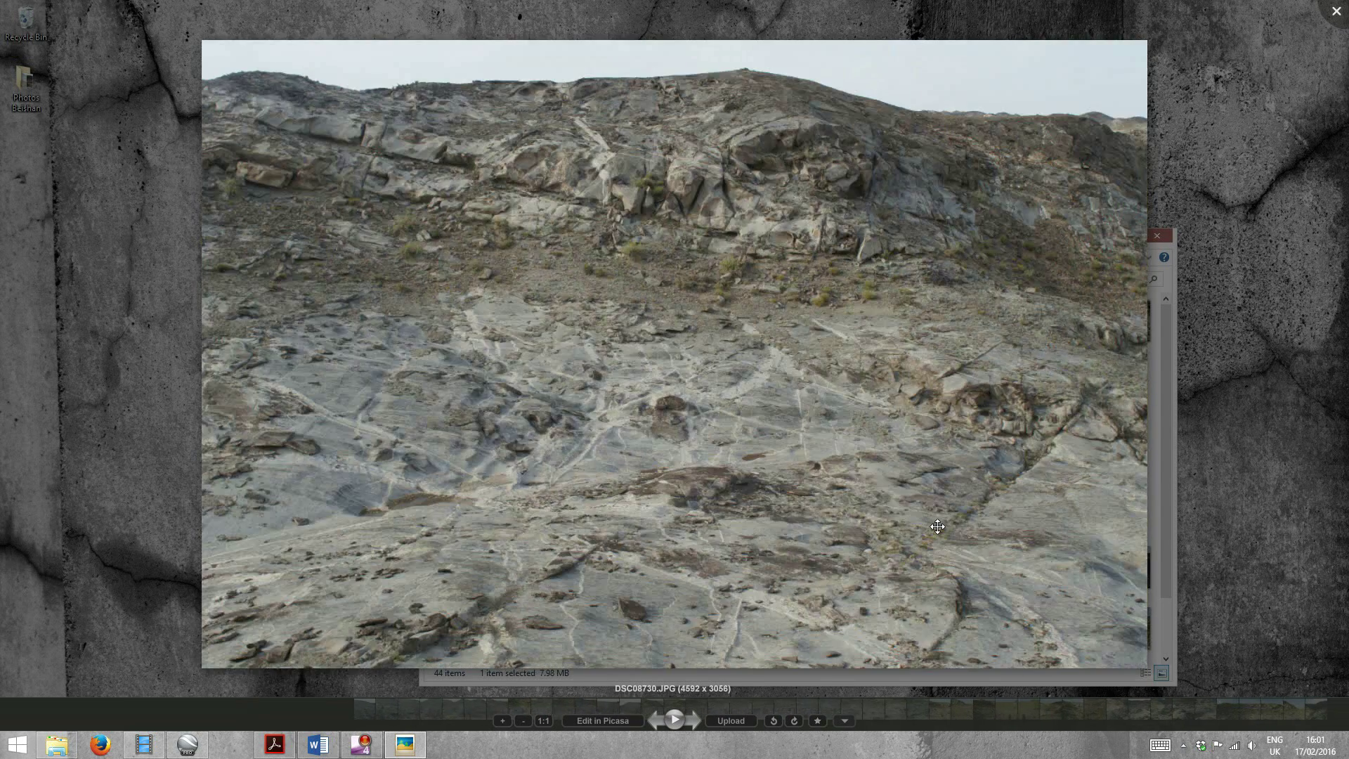
{"action": "left_click", "coordinate": [1335, 12]}
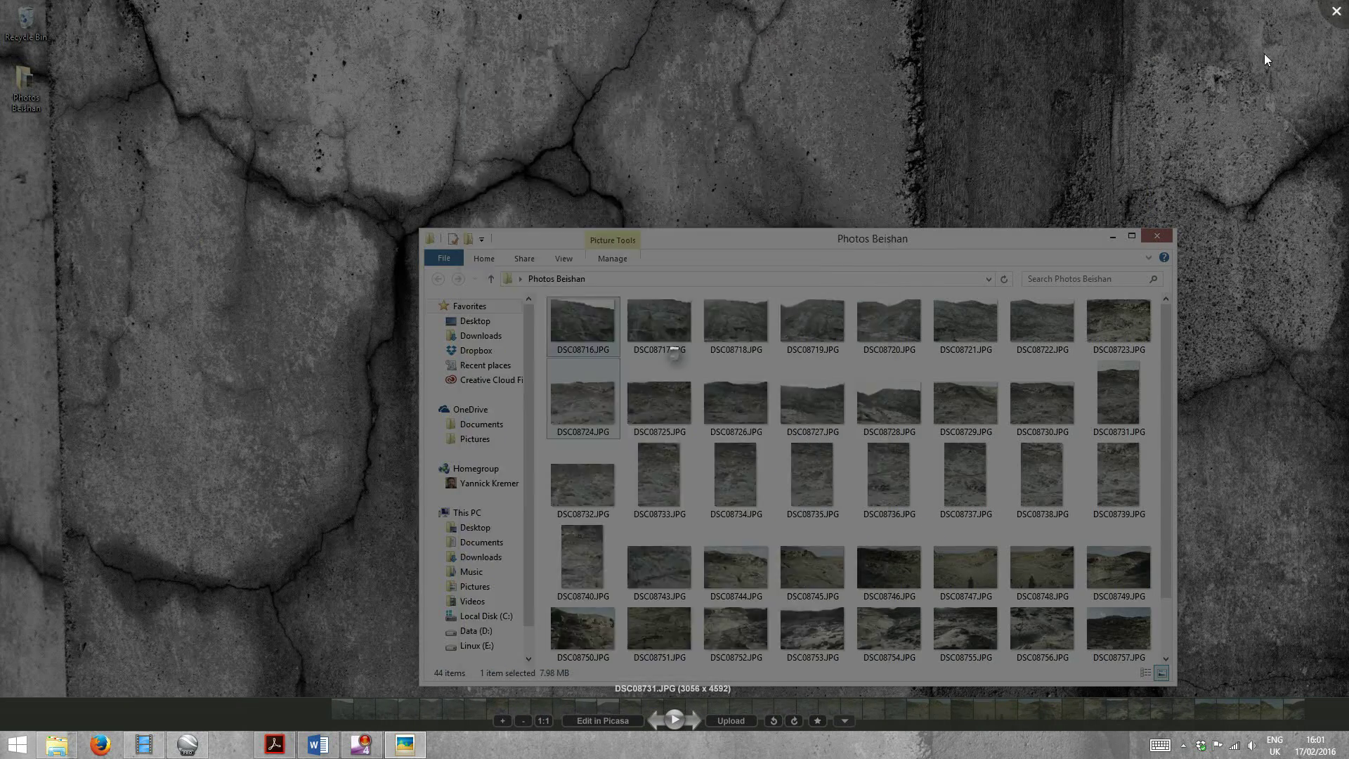
- Add all the photos in the Photos Beishan folder to the Agisoft PhotoScan workspace as a chunk
{"action": "left_click", "coordinate": [593, 382]}
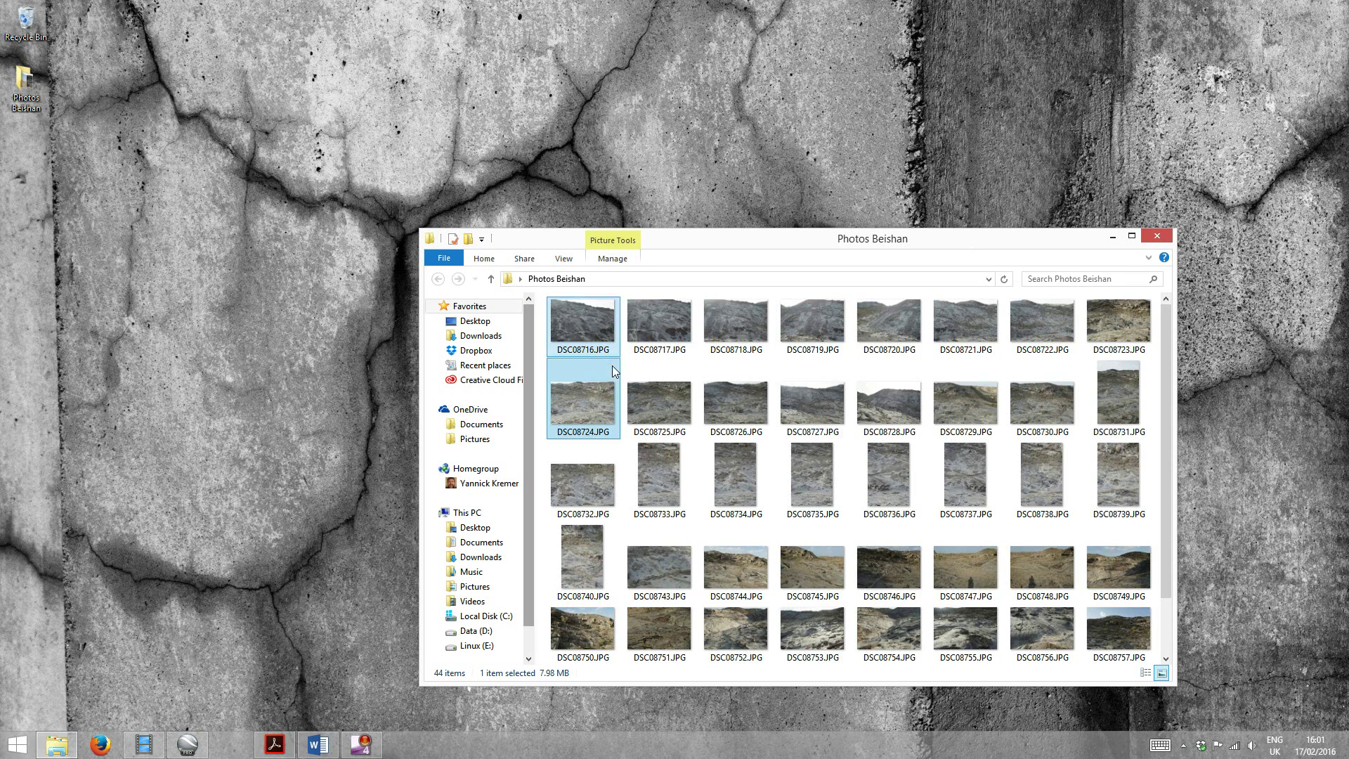
{"action": "key", "text": "ctrl+a"}
{"action": "left_click_drag", "start_coordinate": [584, 314], "coordinate": [78, 344]}
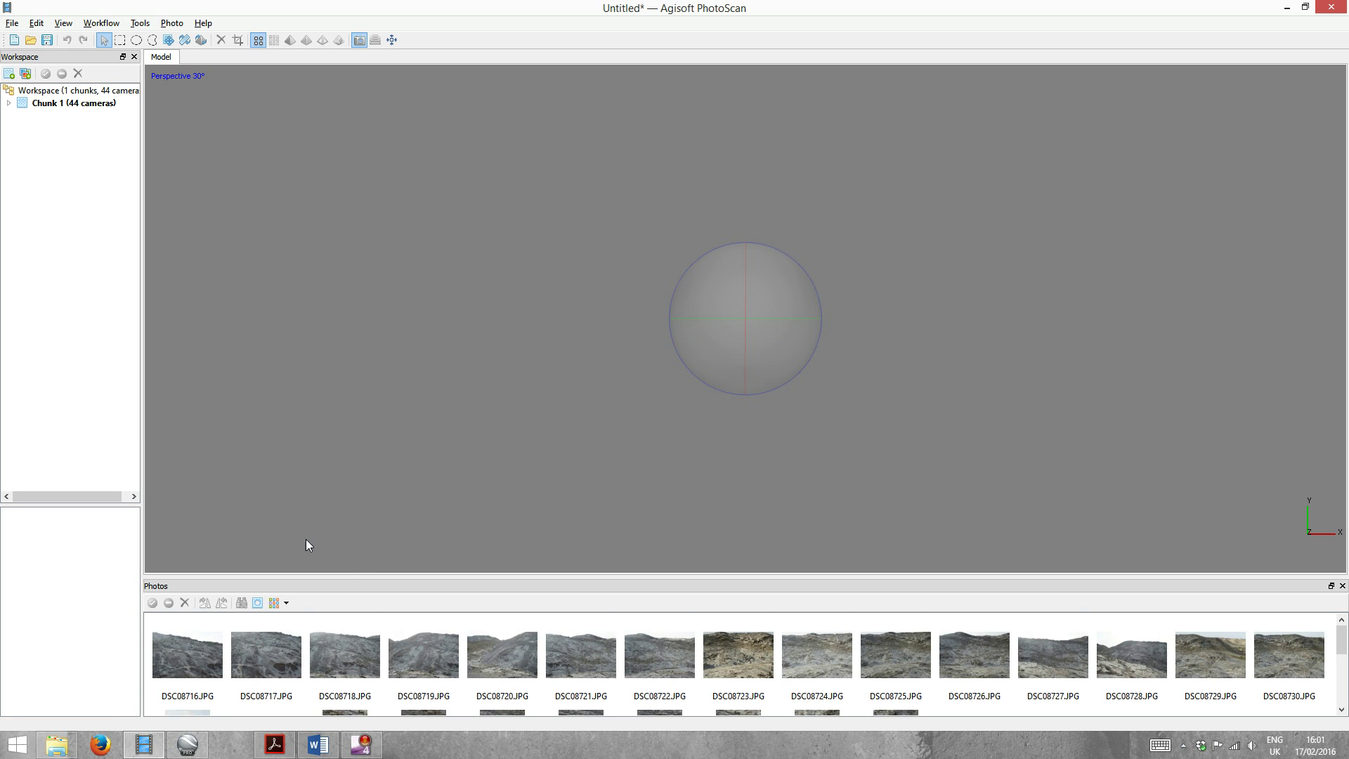
- Look through the imported photo thumbnails and view DSC08716.JPG and DSC08721.JPG at full size
{"action": "scroll", "coordinate": [516, 678], "scroll_direction": "down", "scroll_amount": 3}
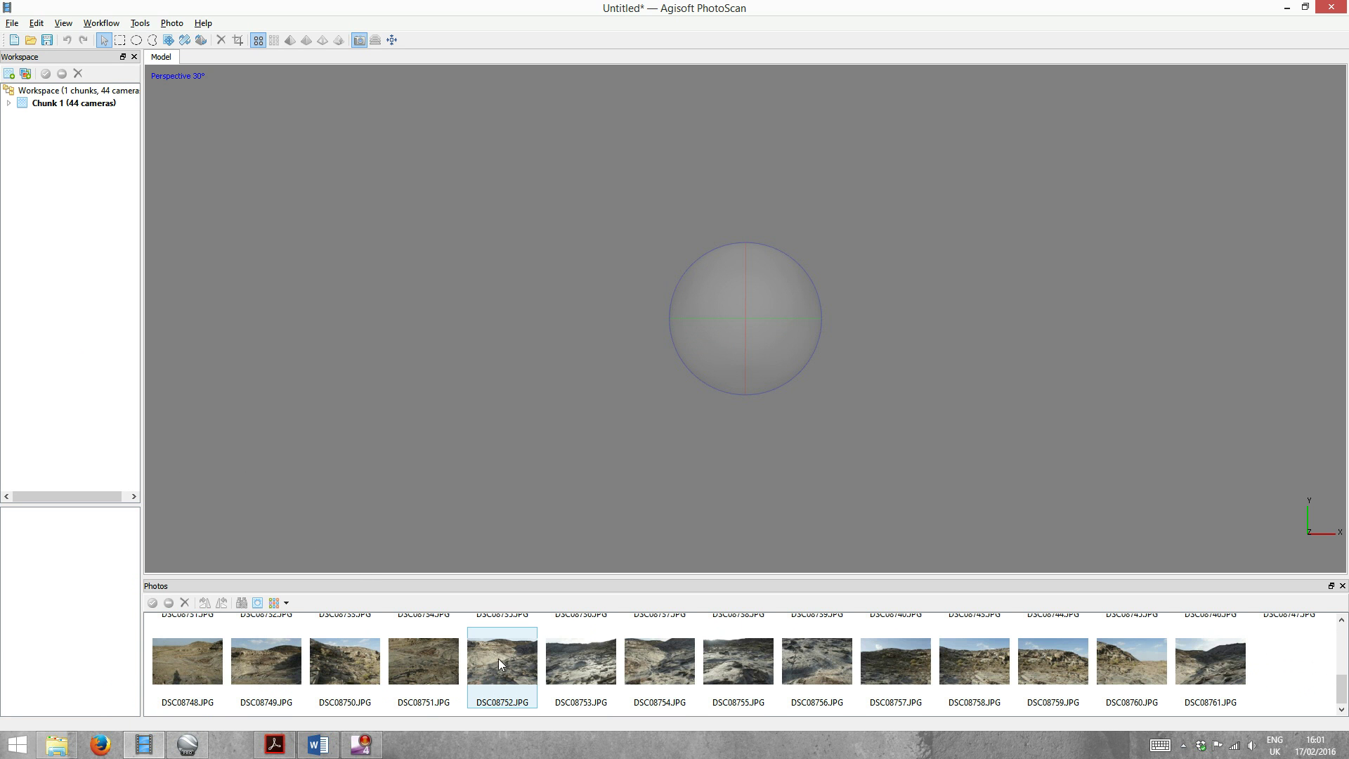
{"action": "scroll", "coordinate": [508, 660], "scroll_direction": "up", "scroll_amount": 3}
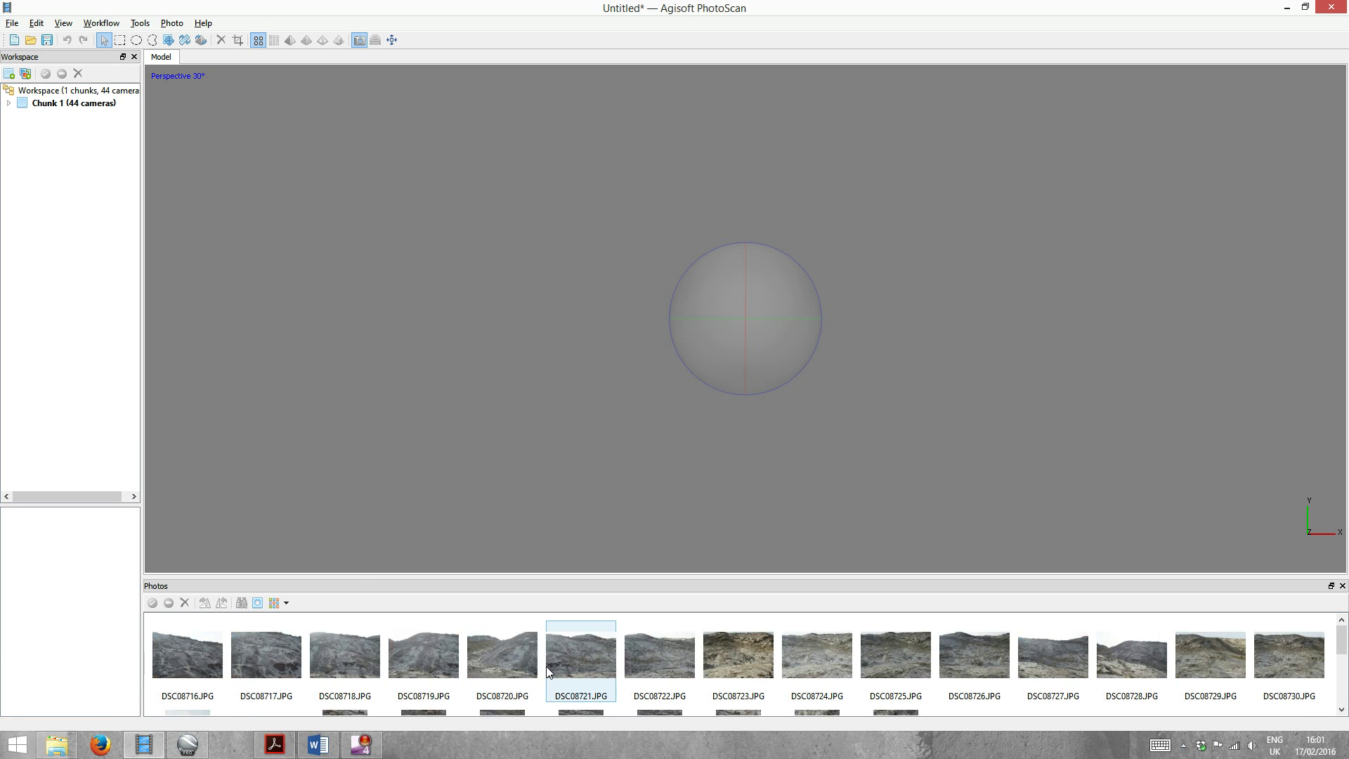
{"action": "double_click", "coordinate": [205, 659]}
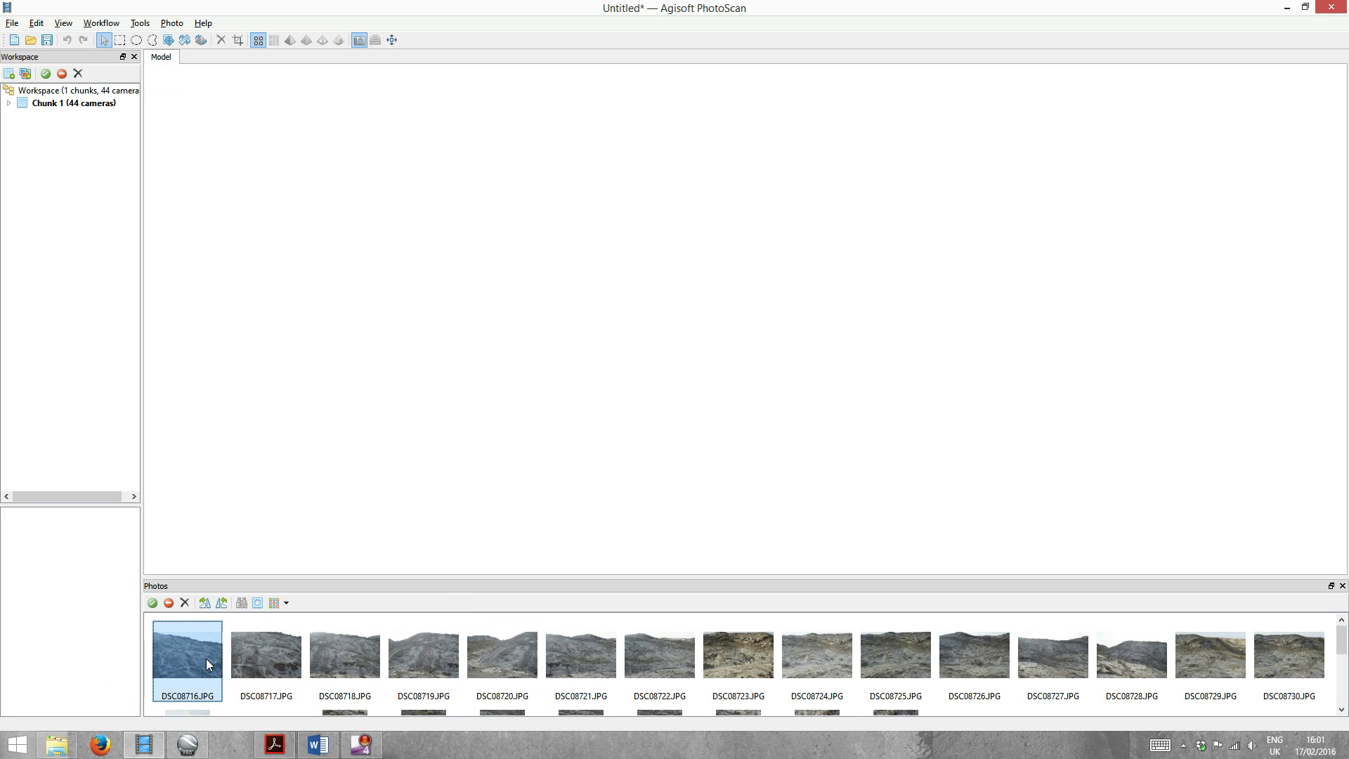
{"action": "double_click", "coordinate": [590, 661]}
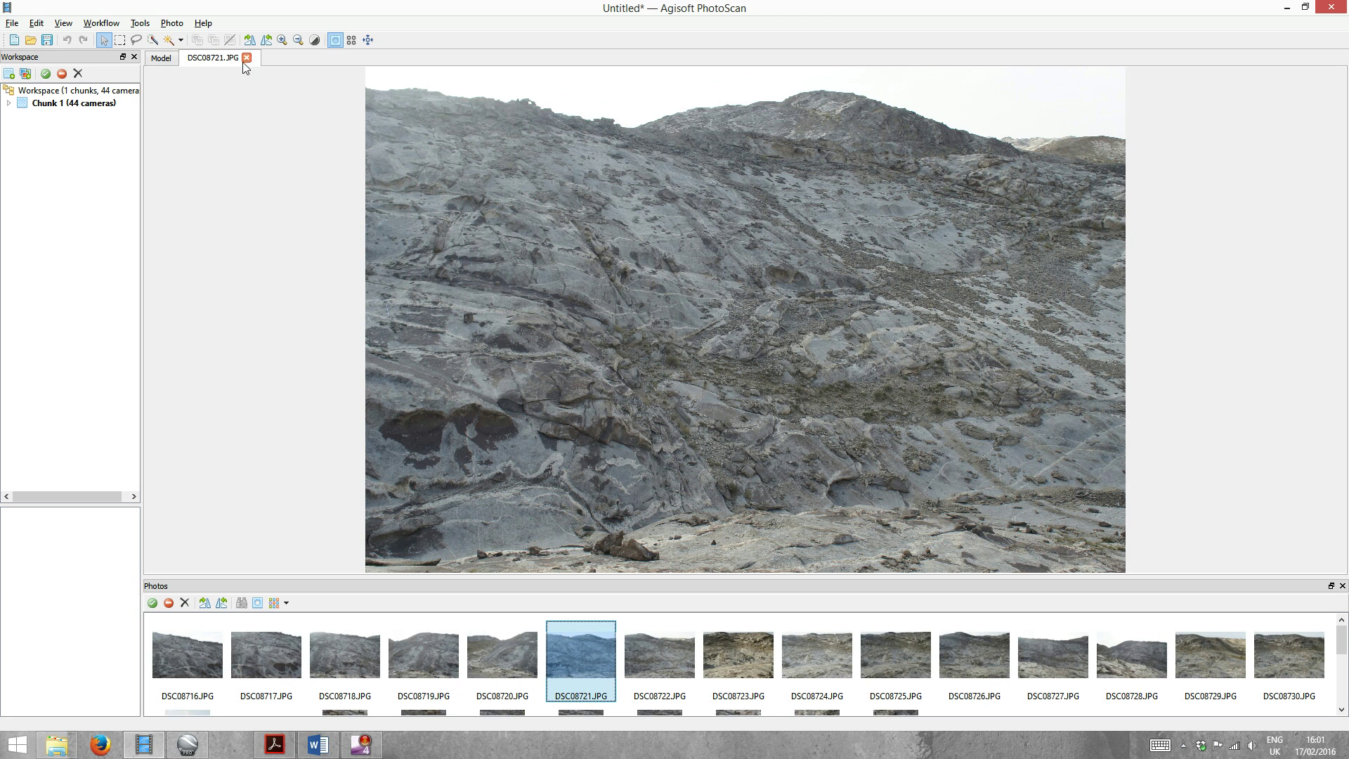
{"action": "left_click", "coordinate": [247, 58]}
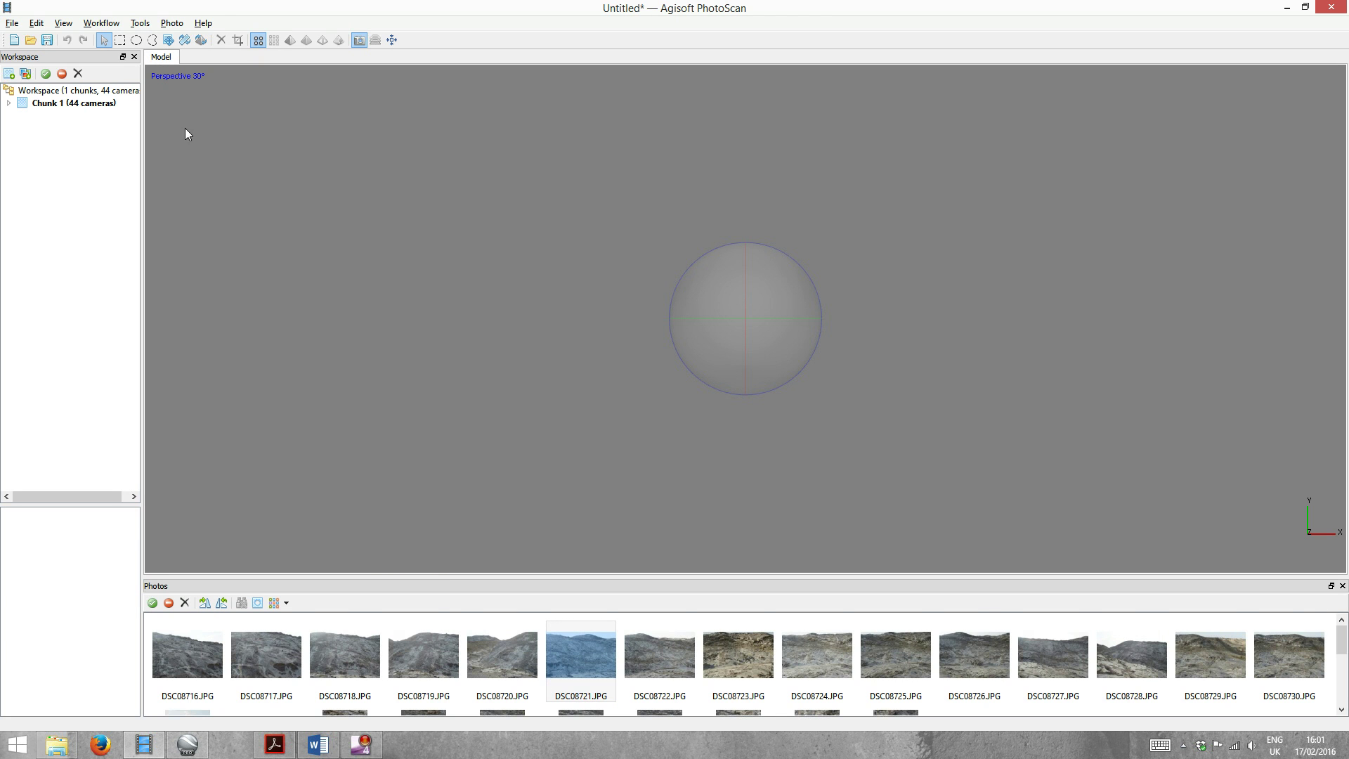
{"action": "scroll", "coordinate": [659, 653], "scroll_direction": "down", "scroll_amount": 3}
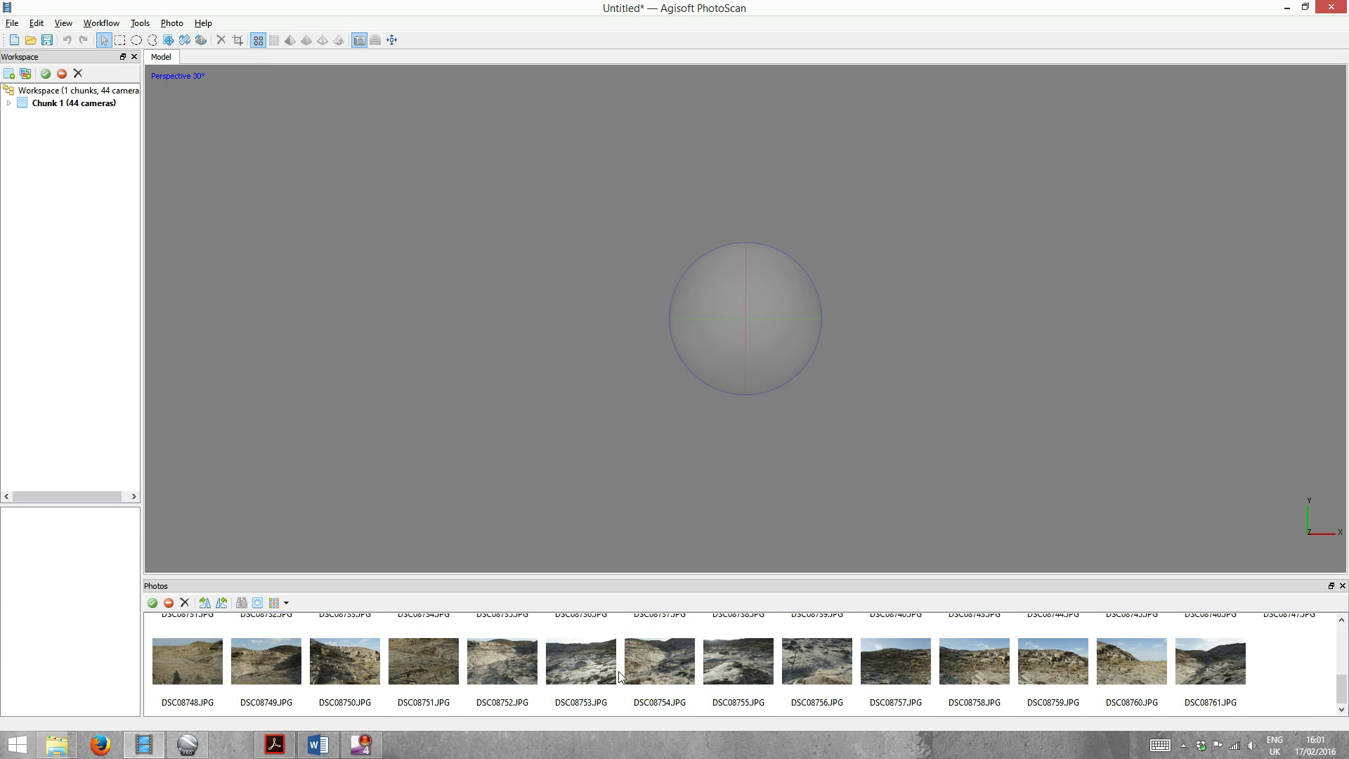
{"action": "scroll", "coordinate": [608, 678], "scroll_direction": "up", "scroll_amount": 4}
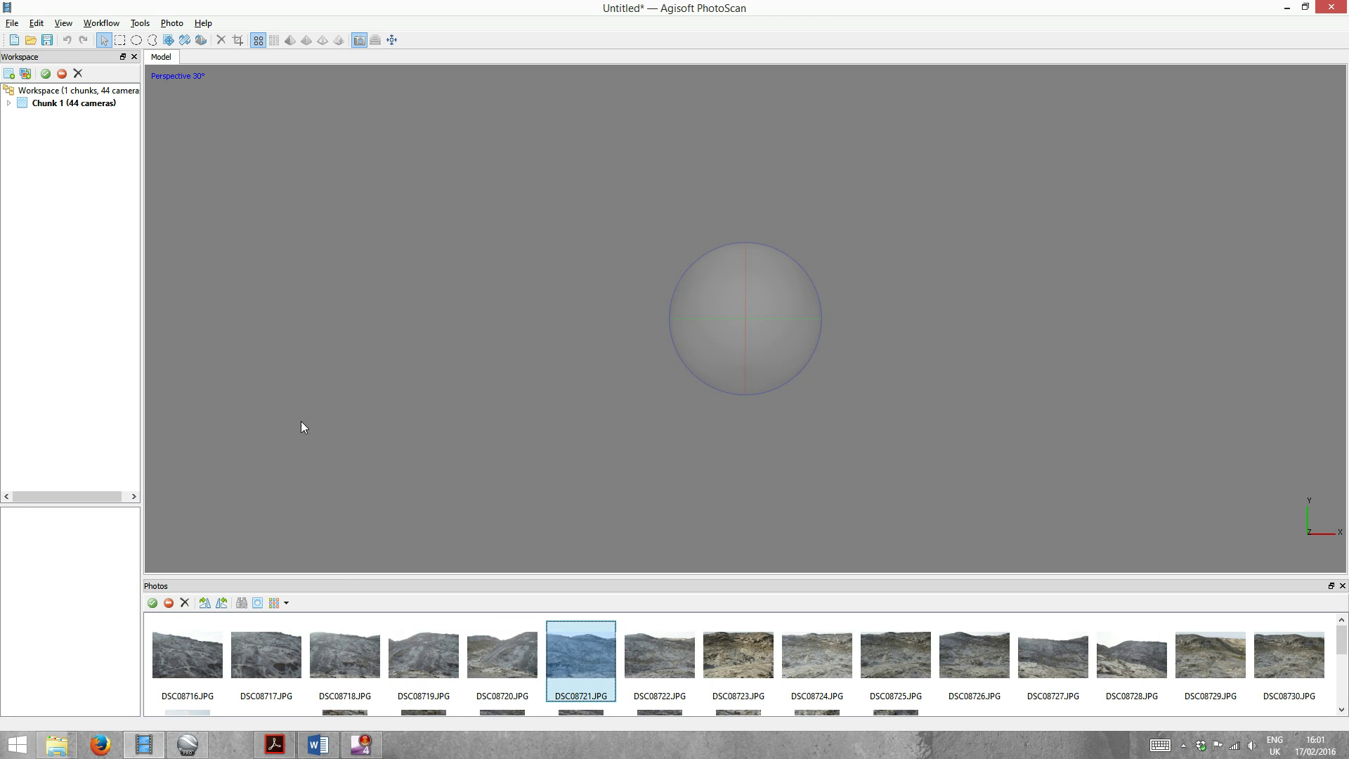
- Align the photos with Medium accuracy and pair preselection disabled
{"action": "left_click", "coordinate": [103, 27]}
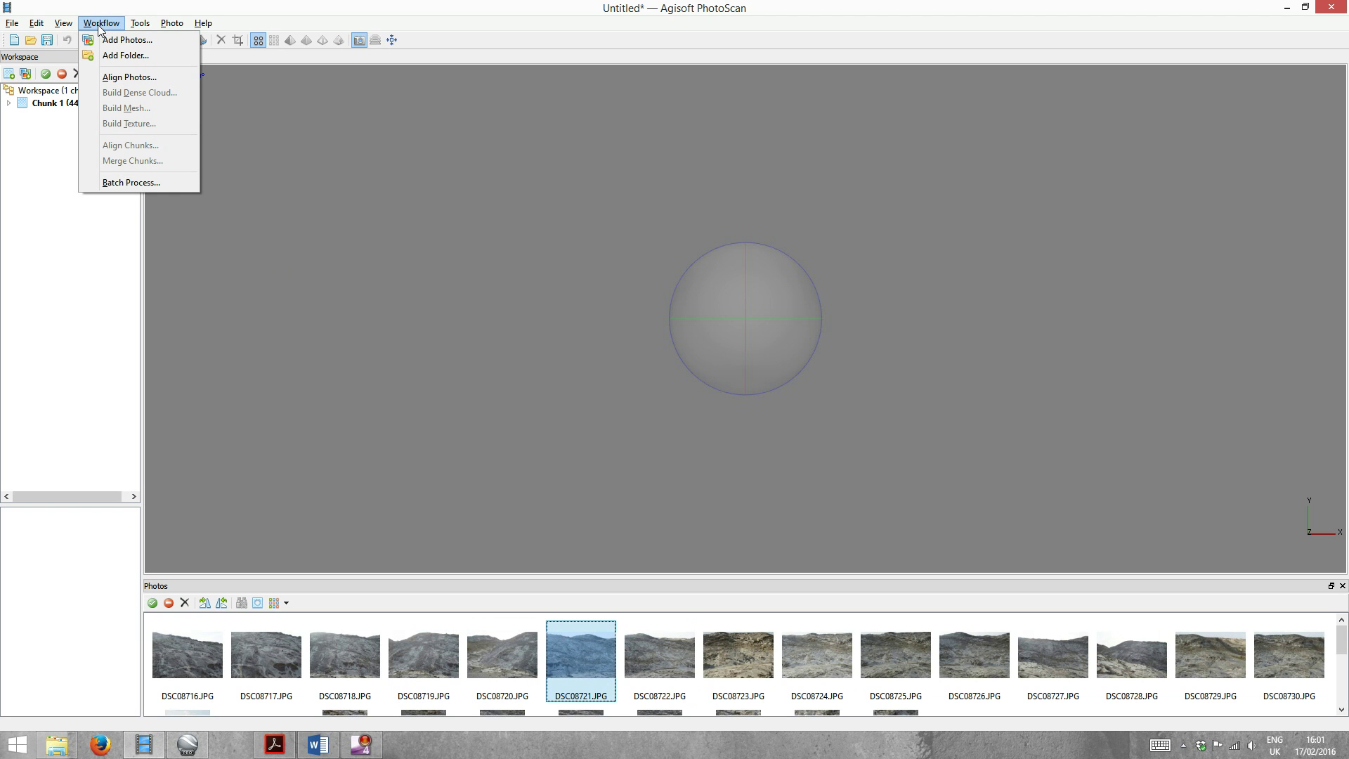
{"action": "left_click", "coordinate": [129, 78]}
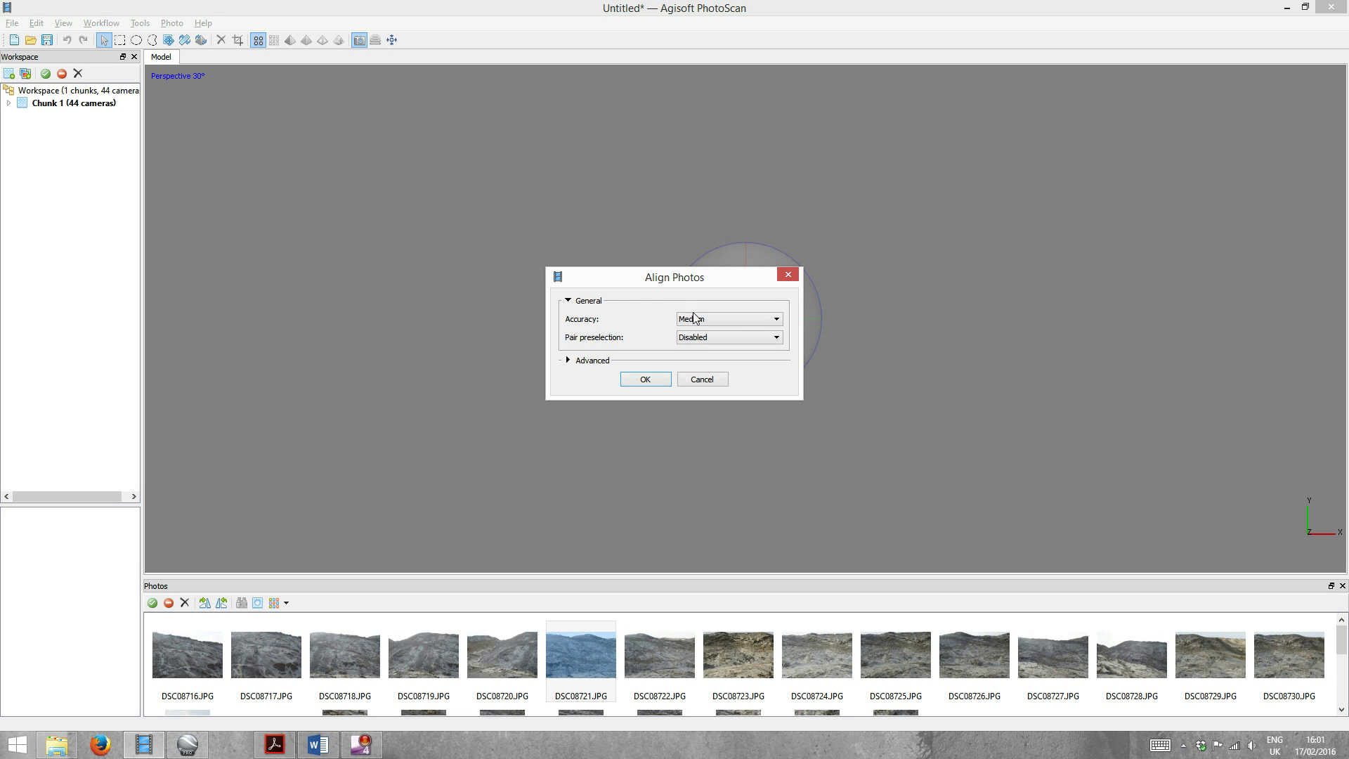
{"action": "left_click", "coordinate": [740, 323]}
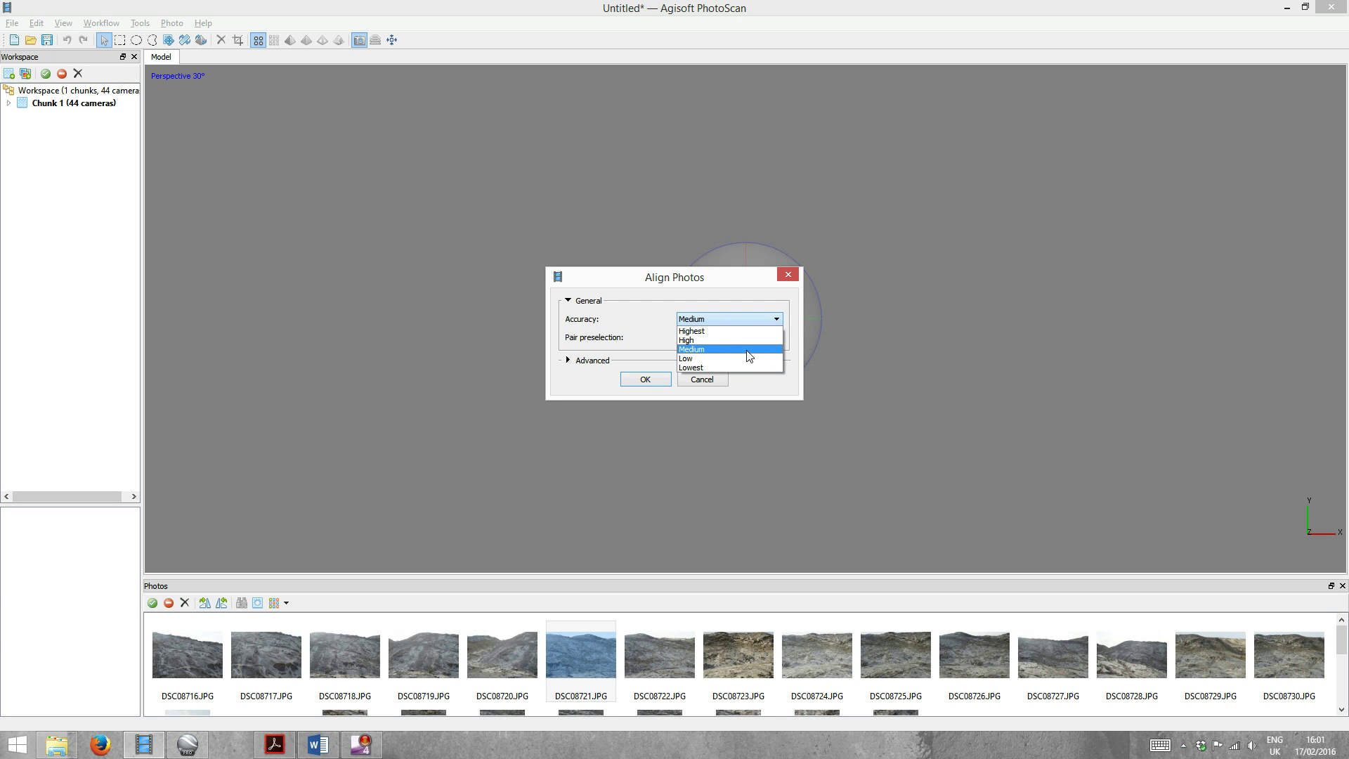
{"action": "left_click", "coordinate": [749, 355]}
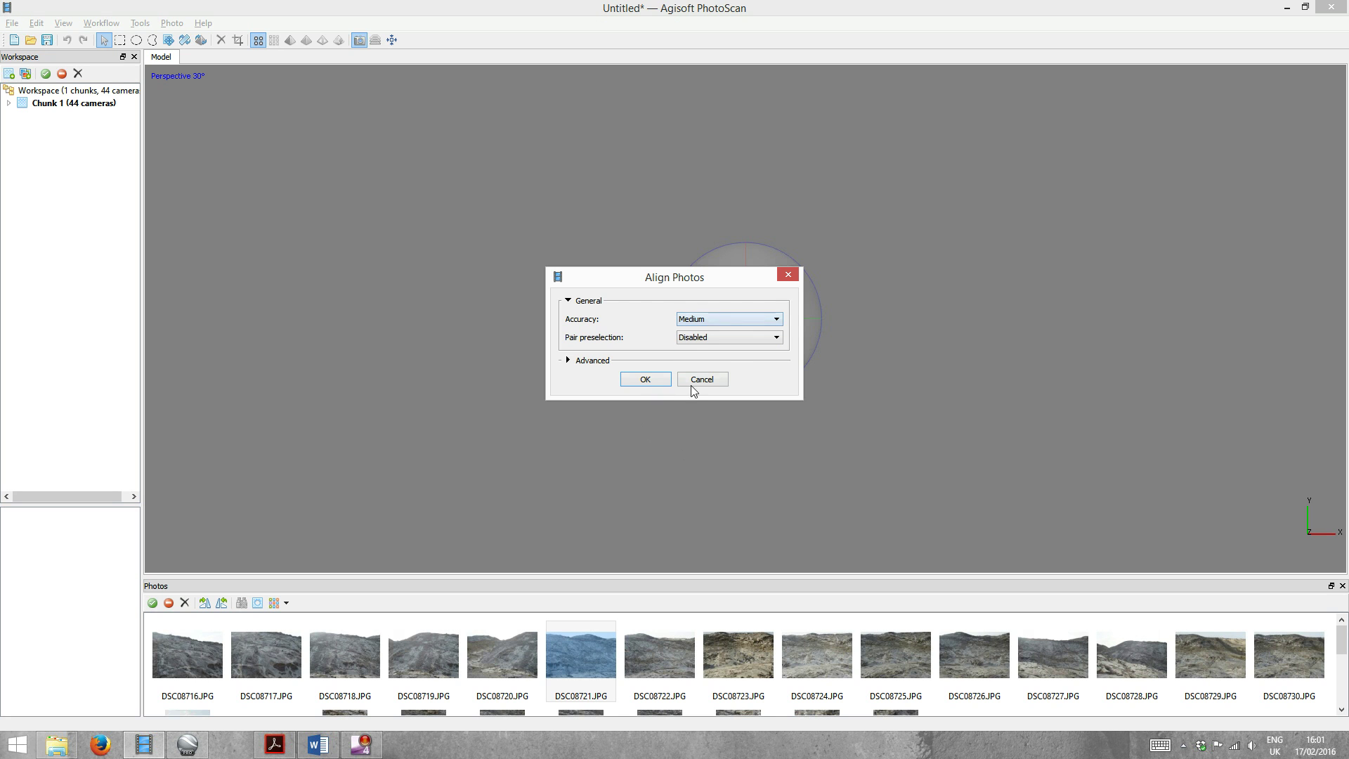
{"action": "left_click", "coordinate": [645, 379]}
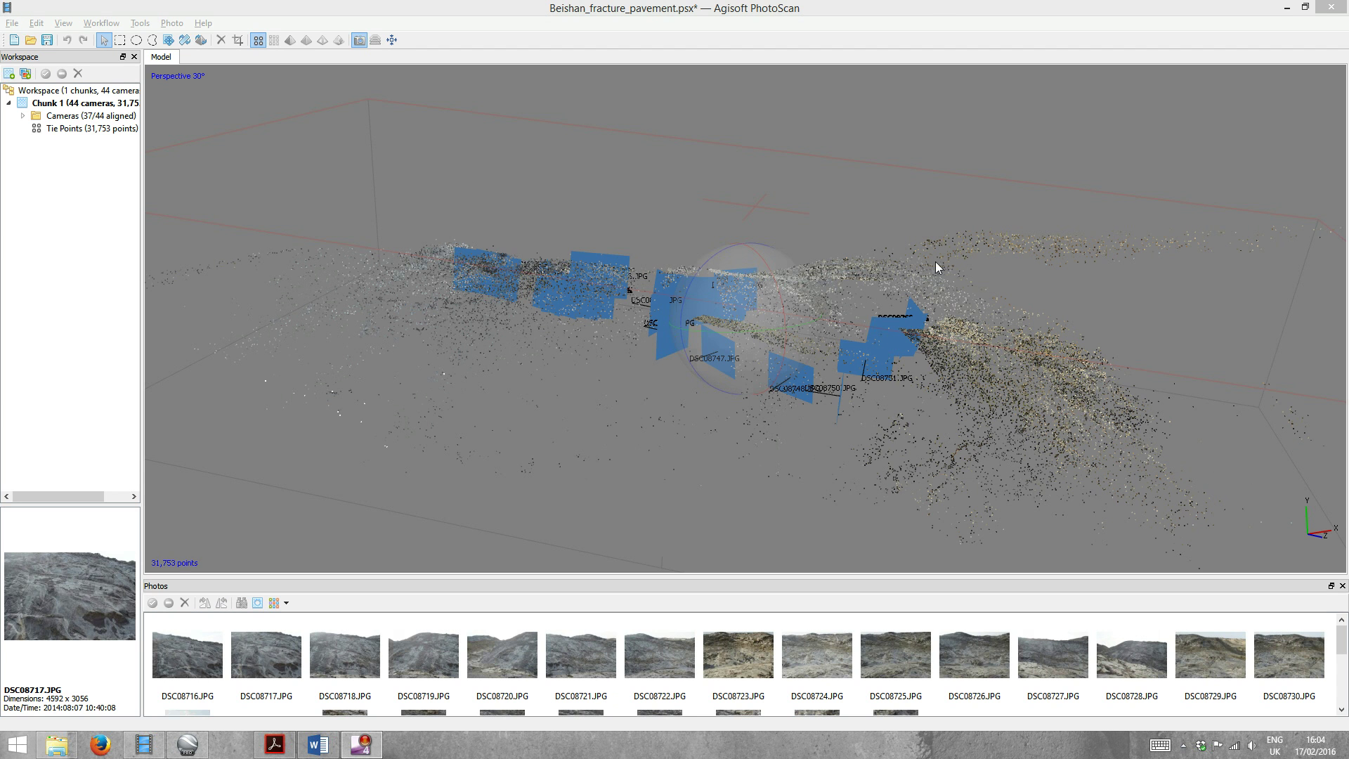
- Examine the sparse point cloud and camera positions from several angles, with the DSC08717.JPG camera highlighted
{"action": "left_click_drag", "start_coordinate": [1077, 277], "coordinate": [748, 341]}
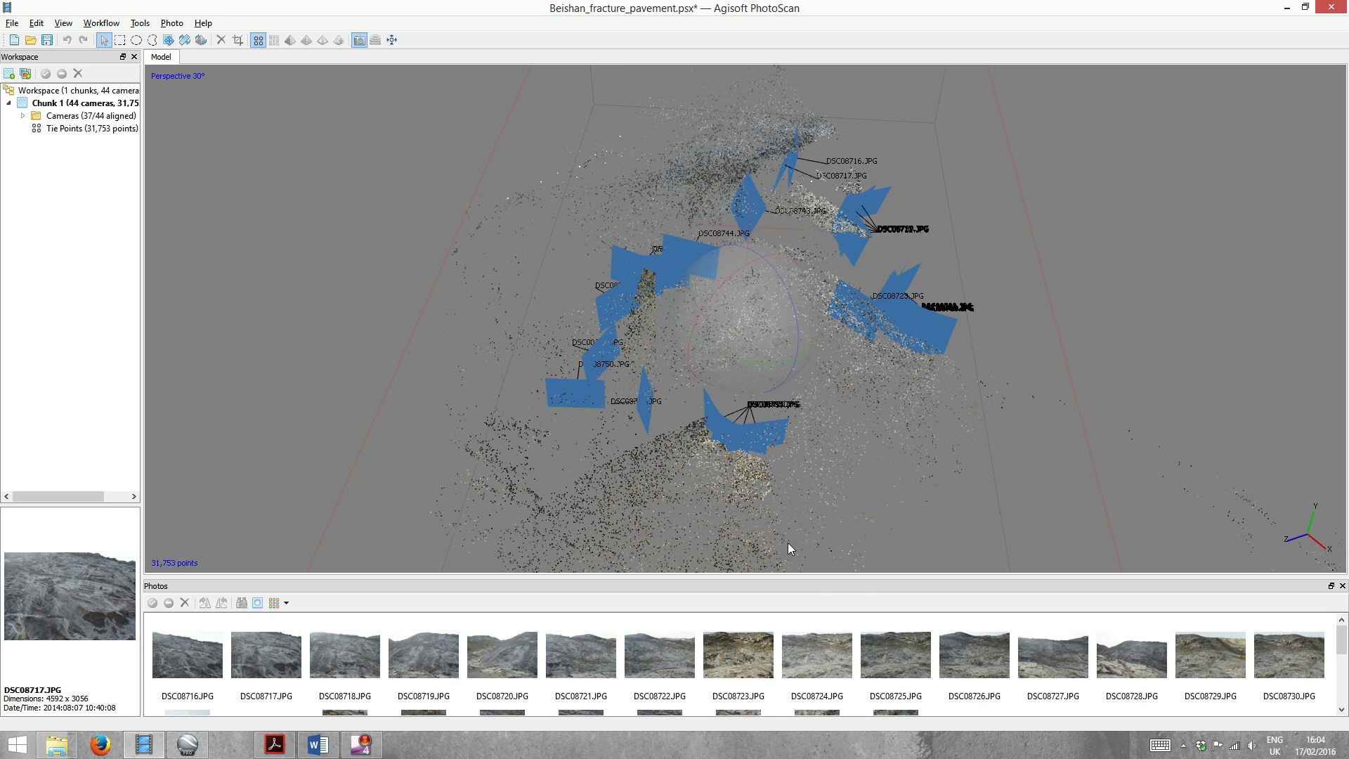
{"action": "left_click", "coordinate": [284, 647]}
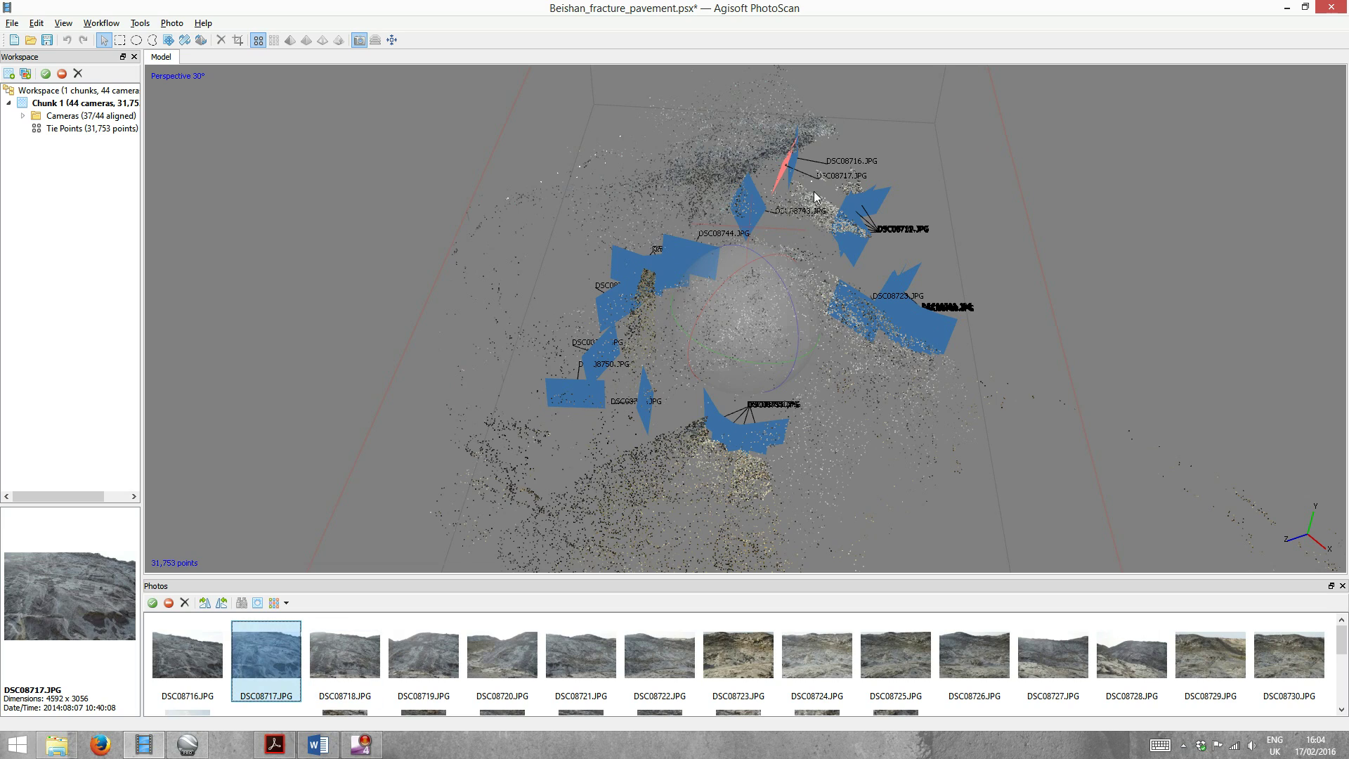
{"action": "left_click_drag", "start_coordinate": [972, 264], "coordinate": [837, 369]}
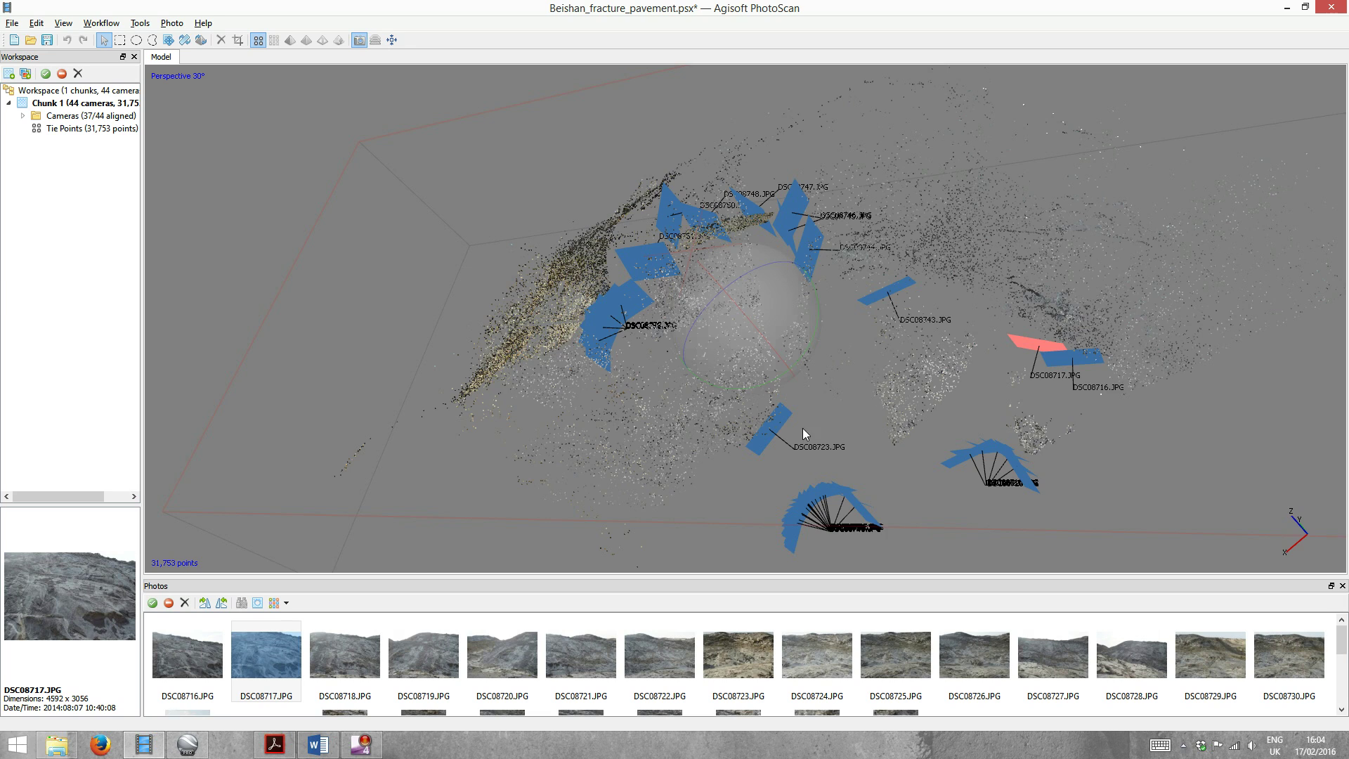
{"action": "left_click_drag", "start_coordinate": [803, 428], "coordinate": [781, 377]}
{"action": "left_click_drag", "start_coordinate": [895, 394], "coordinate": [827, 349]}
{"action": "left_click_drag", "start_coordinate": [849, 476], "coordinate": [780, 397]}
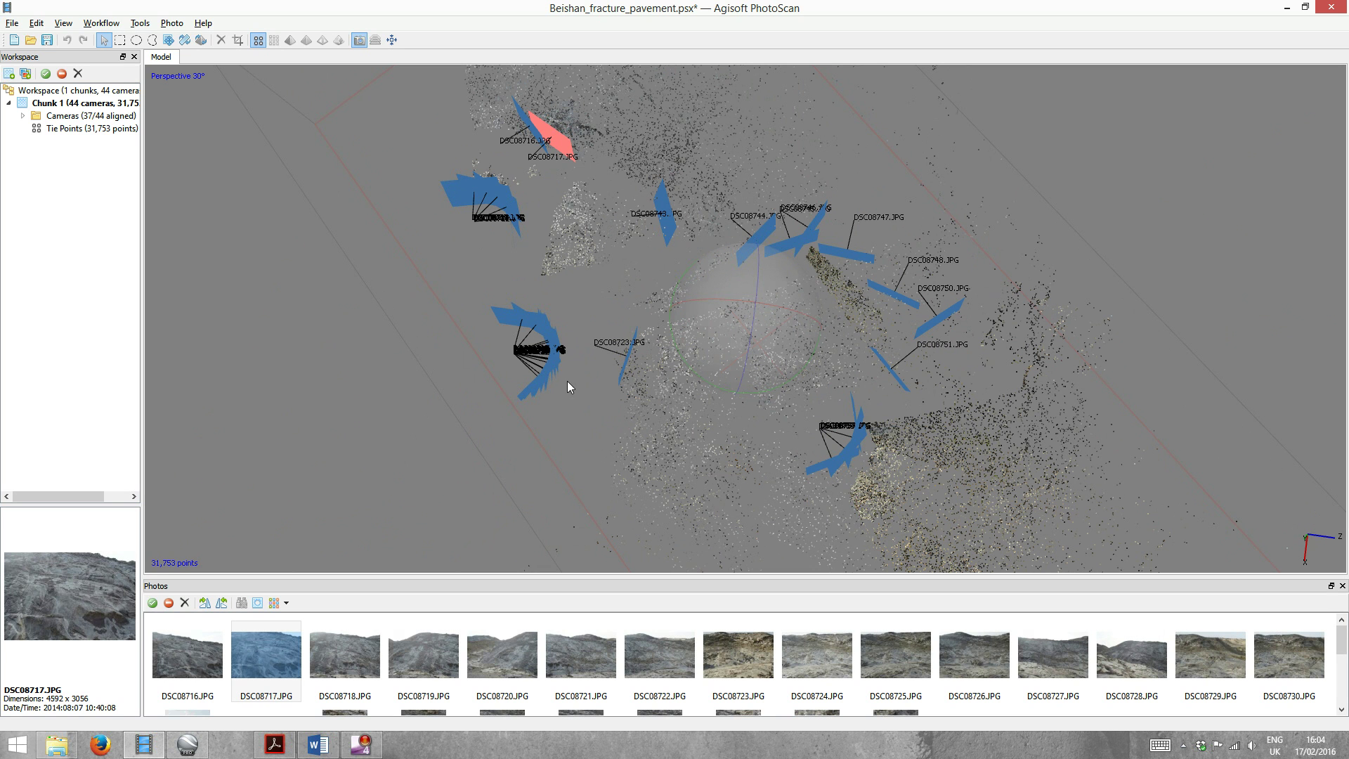
{"action": "left_click_drag", "start_coordinate": [796, 357], "coordinate": [859, 238]}
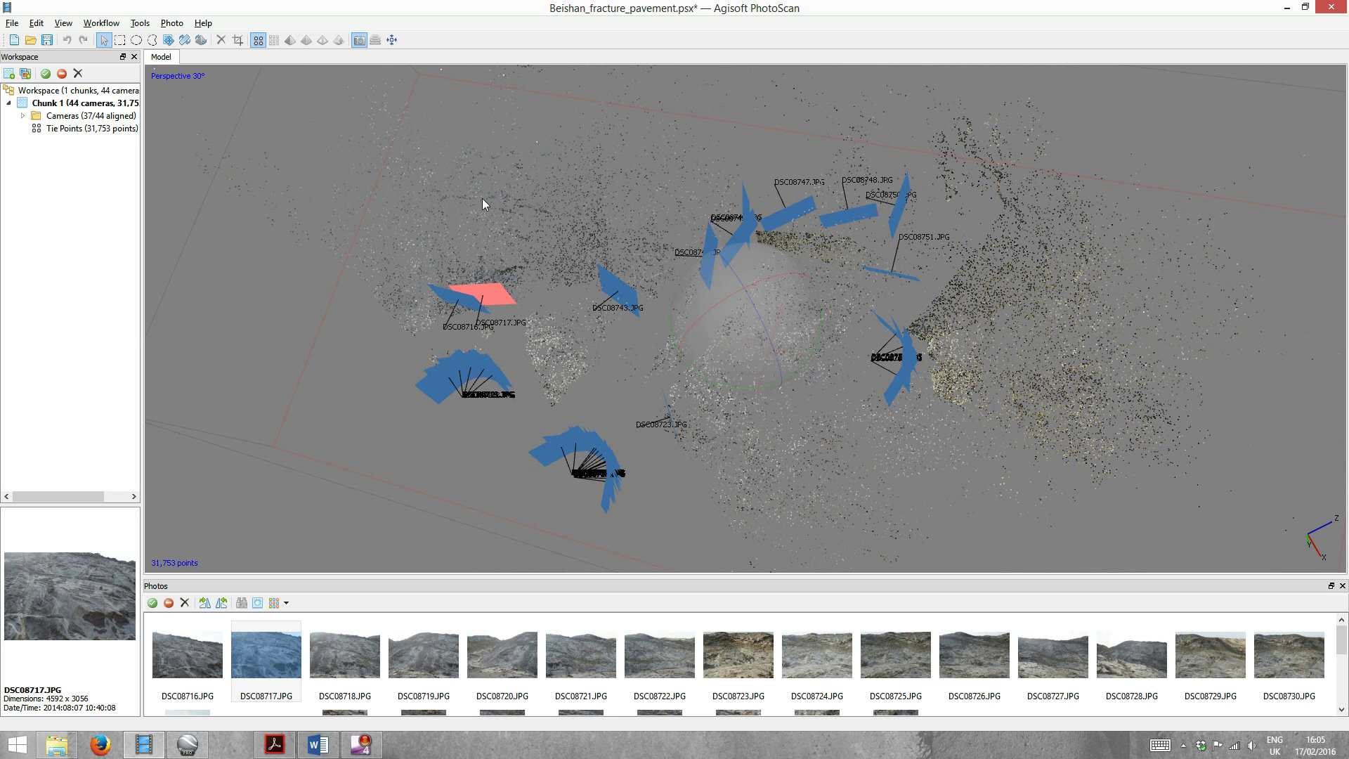
- Build a mesh from the sparse cloud with Arbitrary surface type and a Low (10,000) face count
{"action": "left_click", "coordinate": [101, 23]}
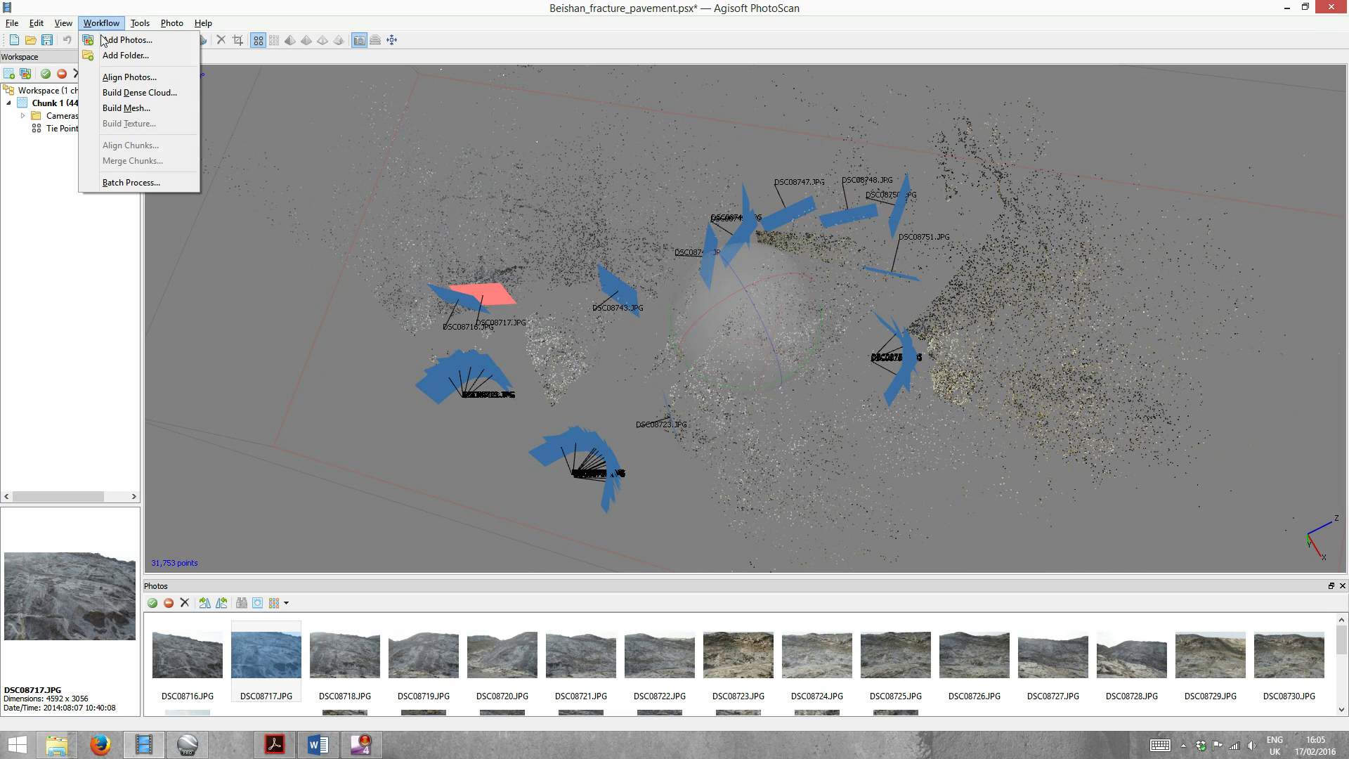
{"action": "left_click", "coordinate": [137, 109]}
{"action": "left_click", "coordinate": [705, 282]}
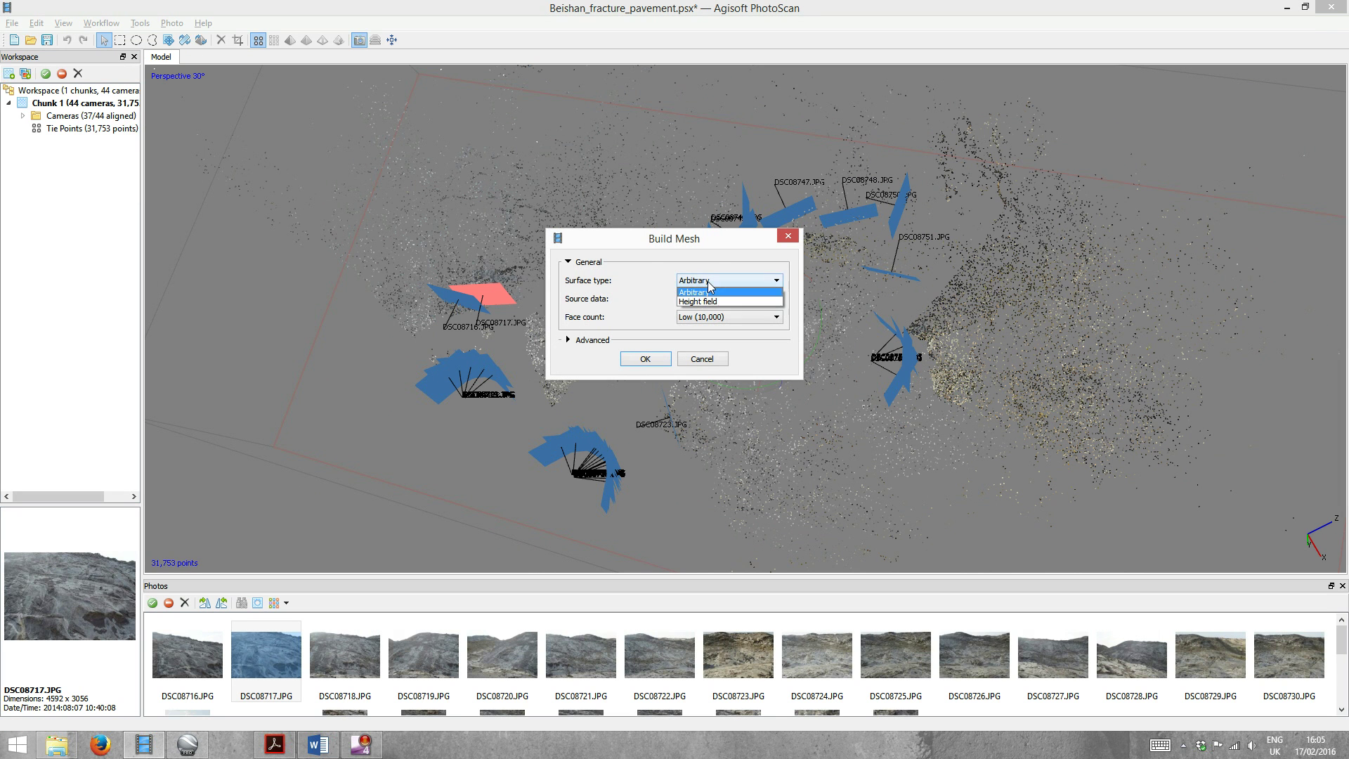
{"action": "left_click", "coordinate": [727, 289]}
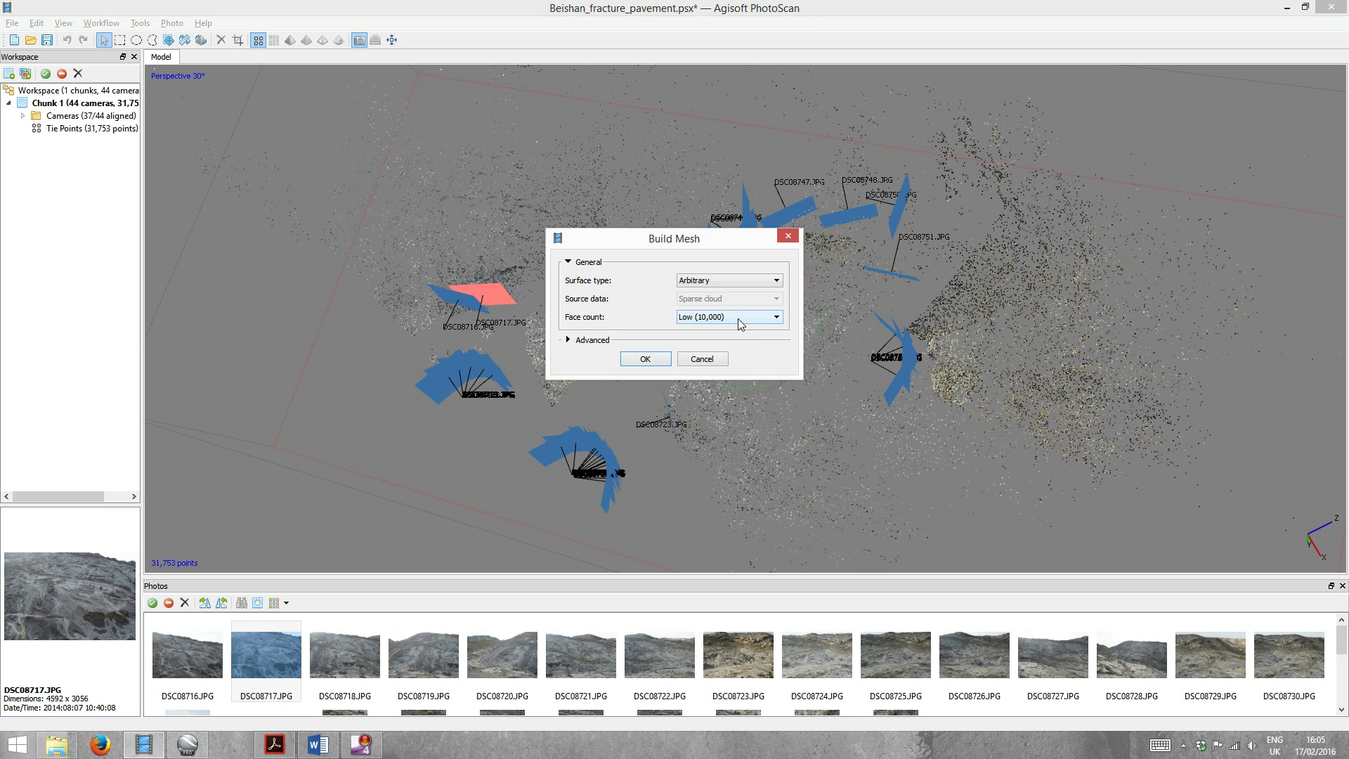
{"action": "left_click", "coordinate": [738, 322]}
{"action": "left_click", "coordinate": [727, 355]}
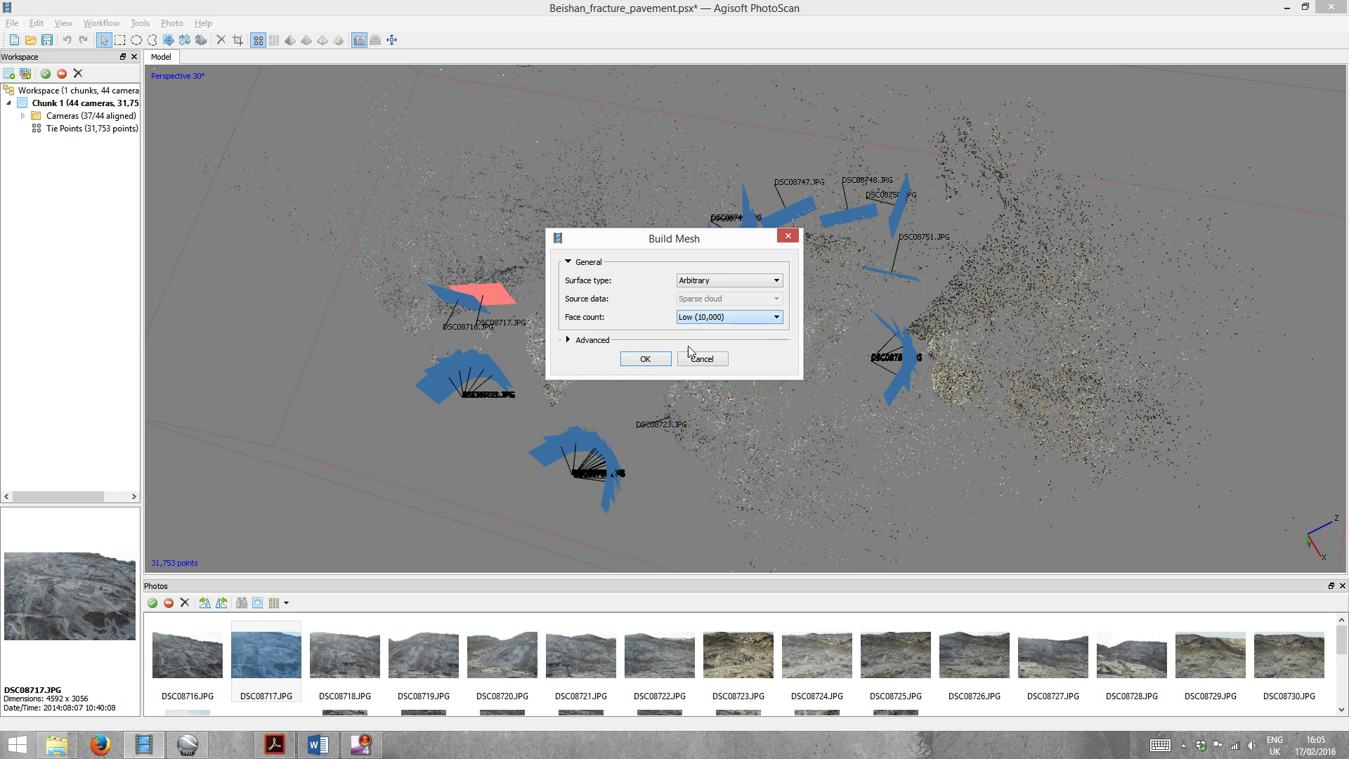
{"action": "left_click", "coordinate": [645, 359]}
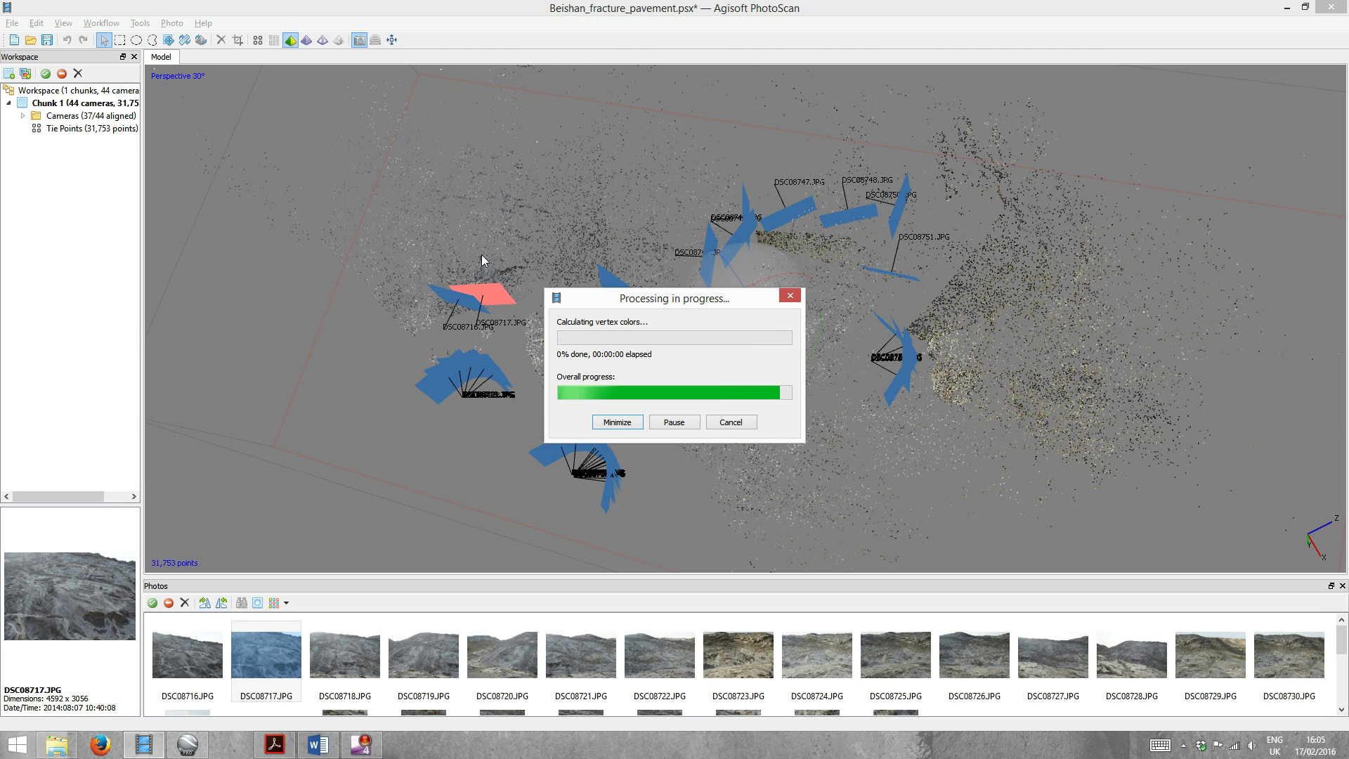
- Build the mesh texture with Generic mapping mode, Mosaic (default) blending and a texture count of 1
{"action": "left_click_drag", "start_coordinate": [641, 401], "coordinate": [698, 376]}
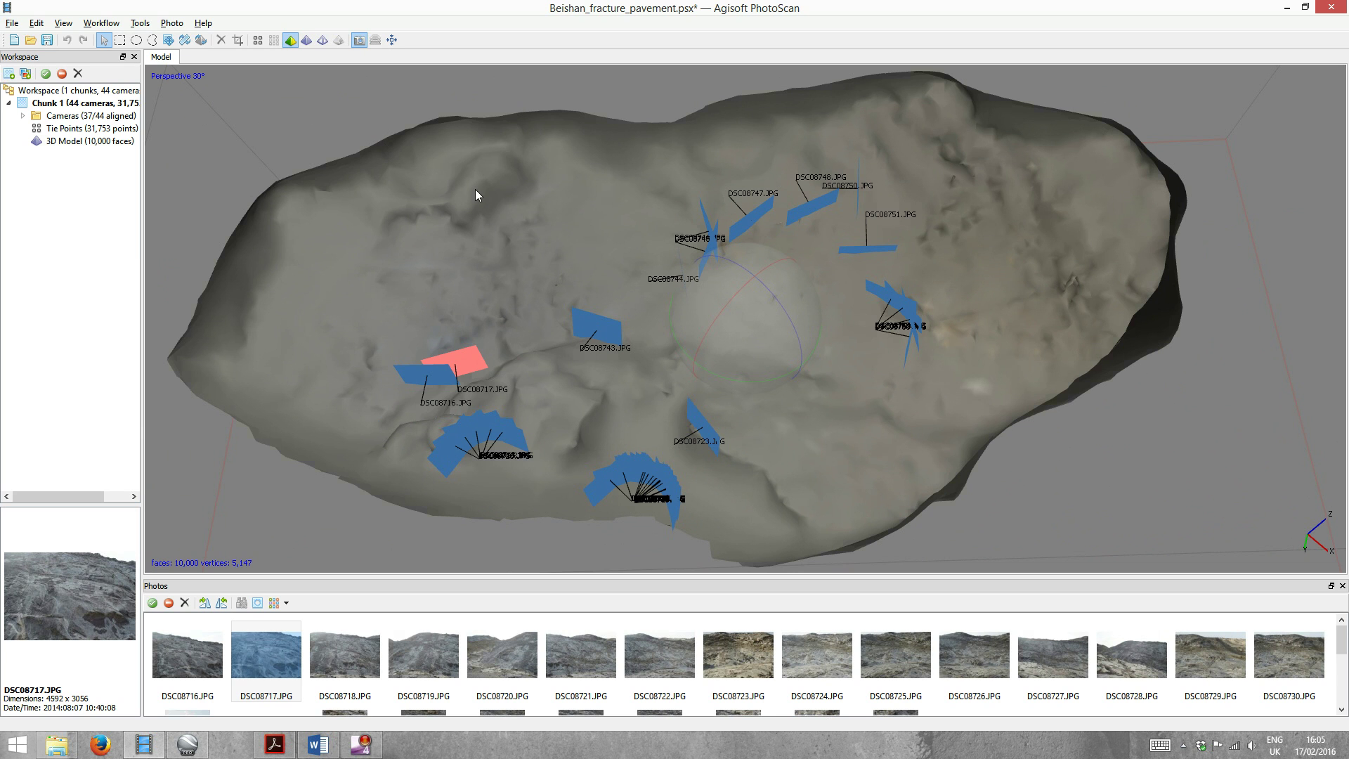
{"action": "left_click", "coordinate": [101, 23]}
{"action": "left_click", "coordinate": [126, 124]}
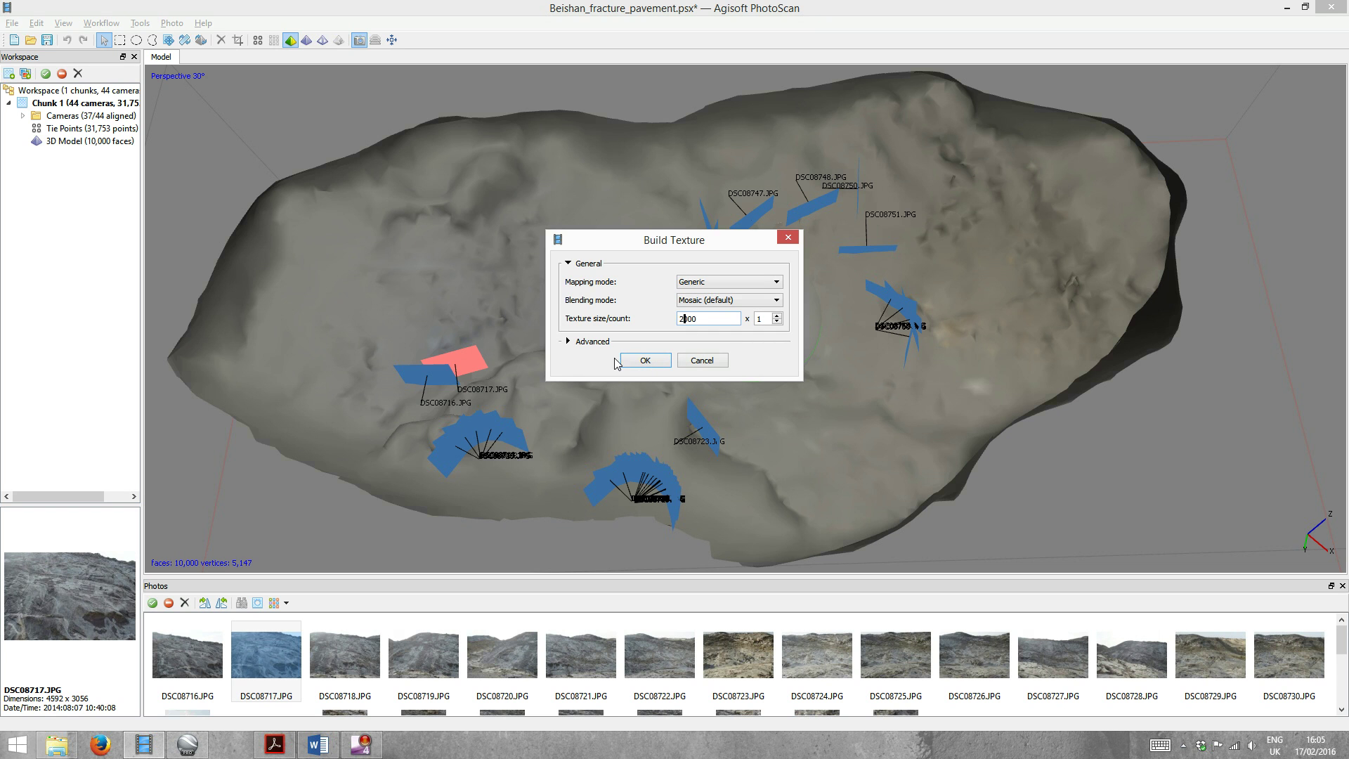
{"action": "left_click", "coordinate": [645, 360]}
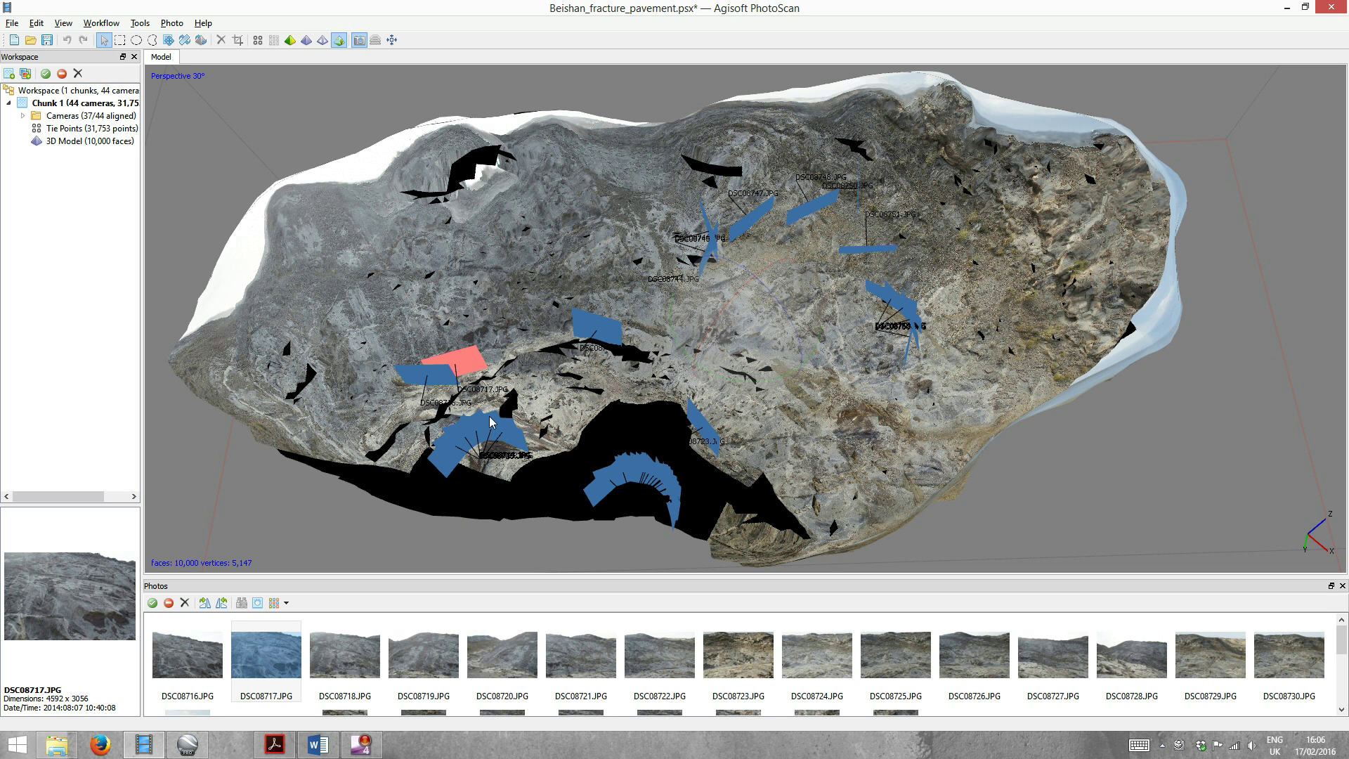
- Examine the textured low-resolution outcrop model from several angles and up close, including its holes and outer edges
{"action": "left_click_drag", "start_coordinate": [681, 428], "coordinate": [721, 363]}
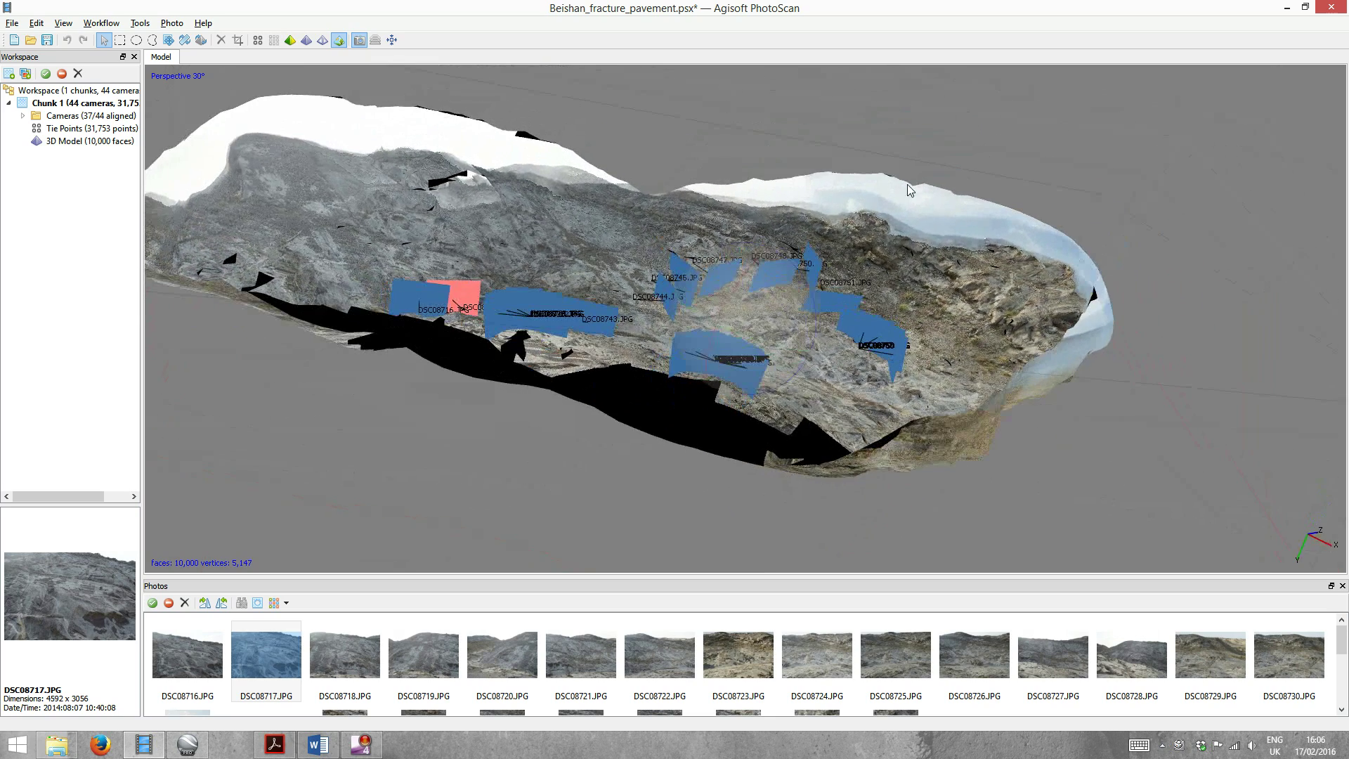
{"action": "left_click_drag", "start_coordinate": [912, 309], "coordinate": [671, 422]}
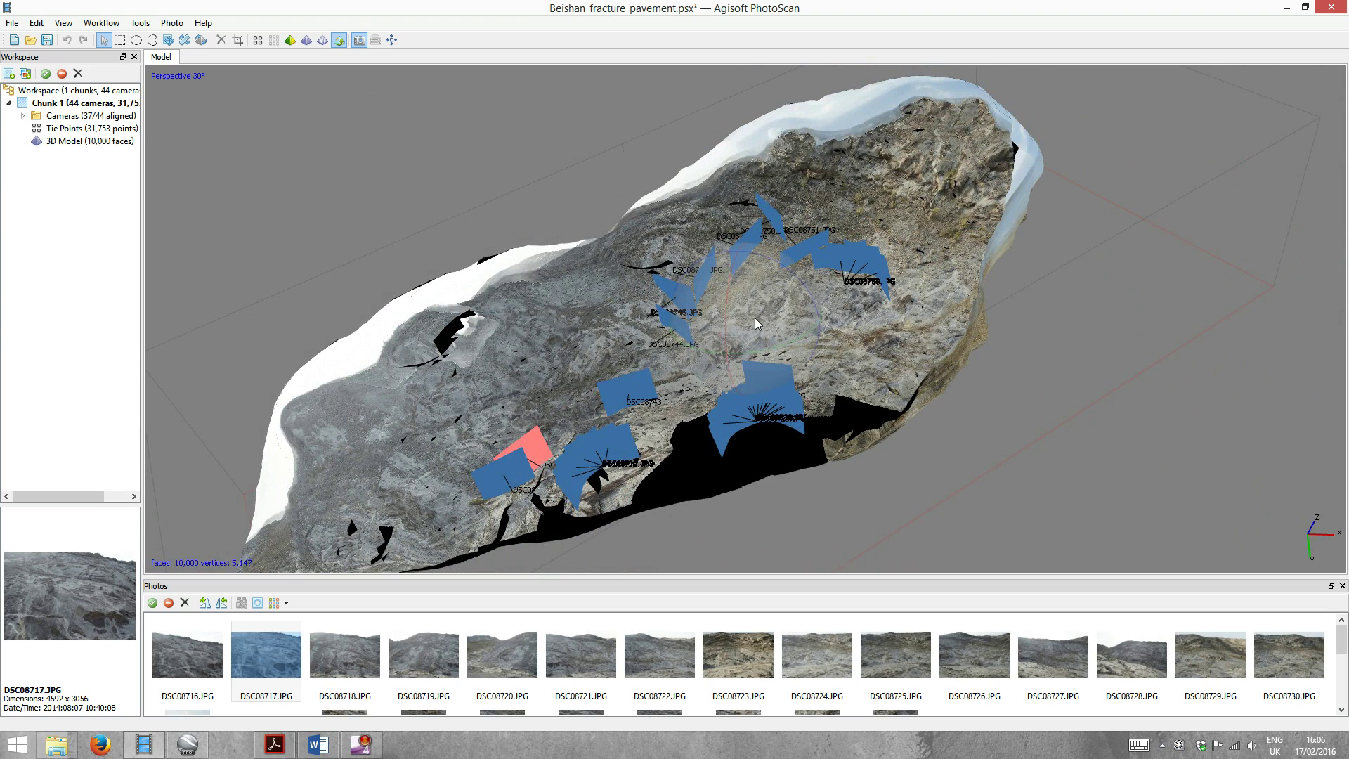
{"action": "left_click_drag", "start_coordinate": [820, 353], "coordinate": [638, 405]}
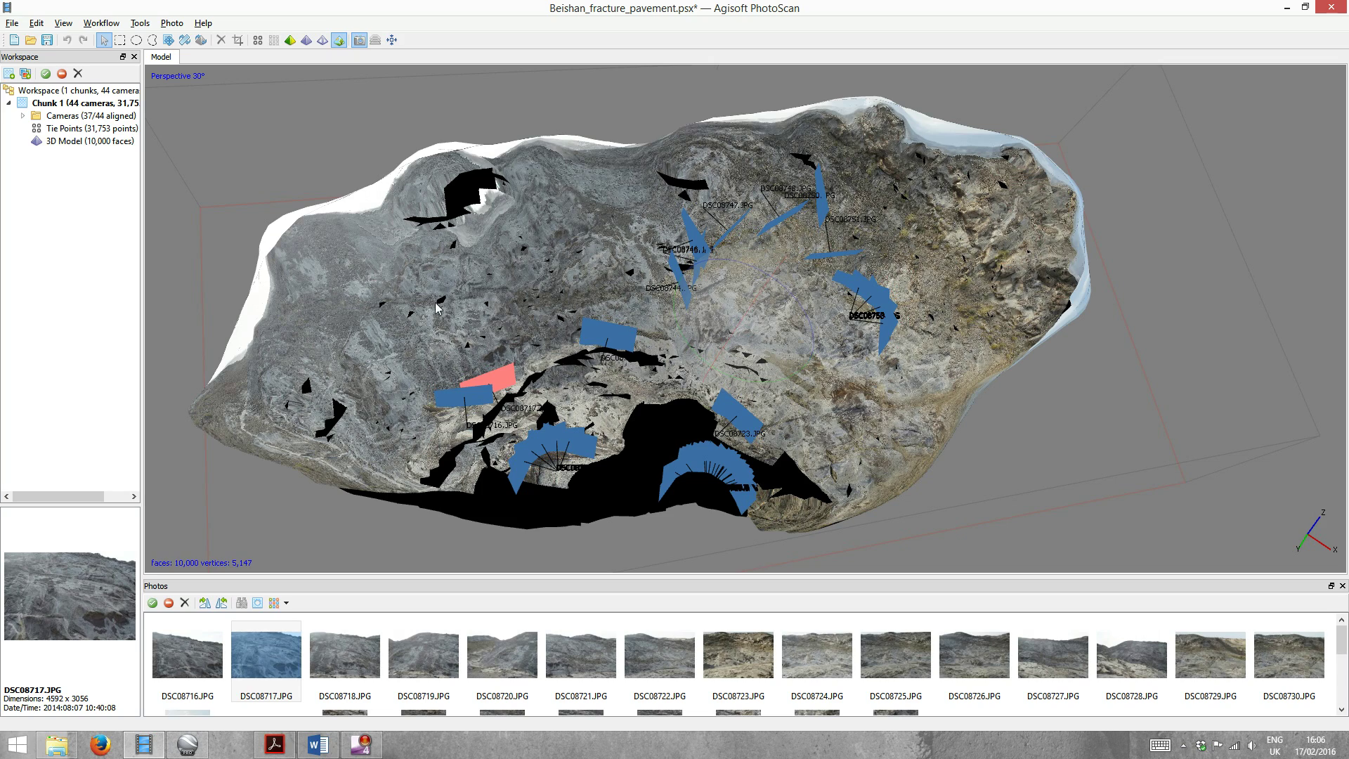
{"action": "scroll", "coordinate": [756, 320], "scroll_direction": "up", "scroll_amount": 5}
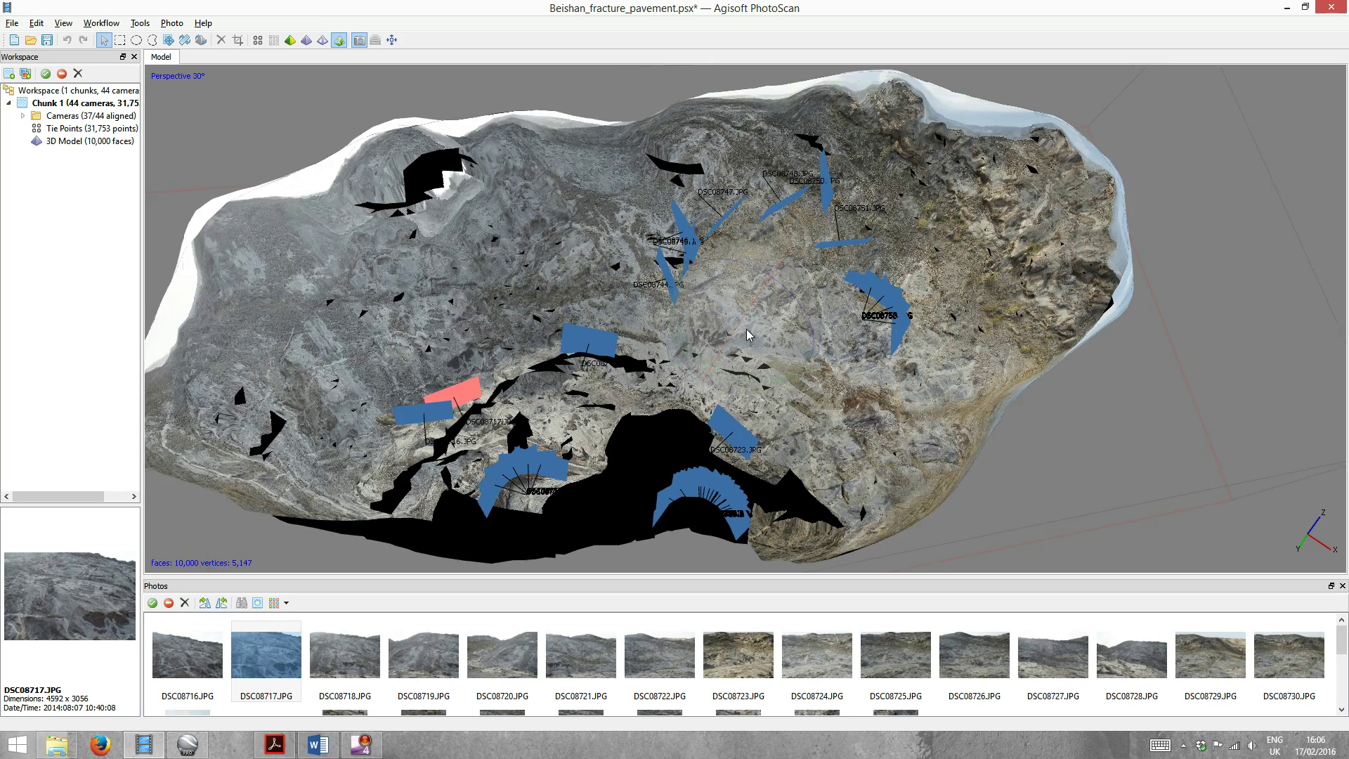
{"action": "scroll", "coordinate": [756, 314], "scroll_direction": "up", "scroll_amount": 2}
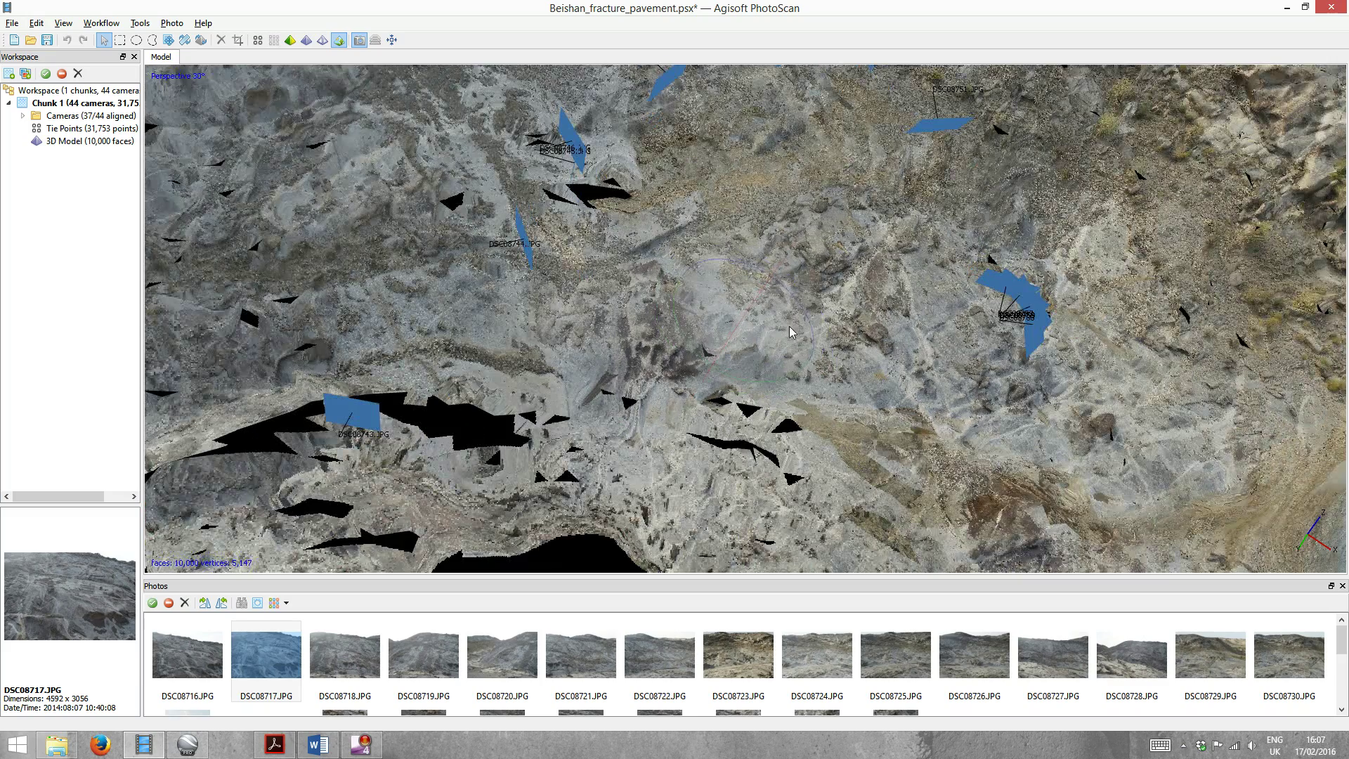
{"action": "scroll", "coordinate": [798, 322], "scroll_direction": "up", "scroll_amount": 1}
{"action": "left_click_drag", "start_coordinate": [849, 212], "coordinate": [283, 397]}
{"action": "left_click_drag", "start_coordinate": [206, 432], "coordinate": [602, 449]}
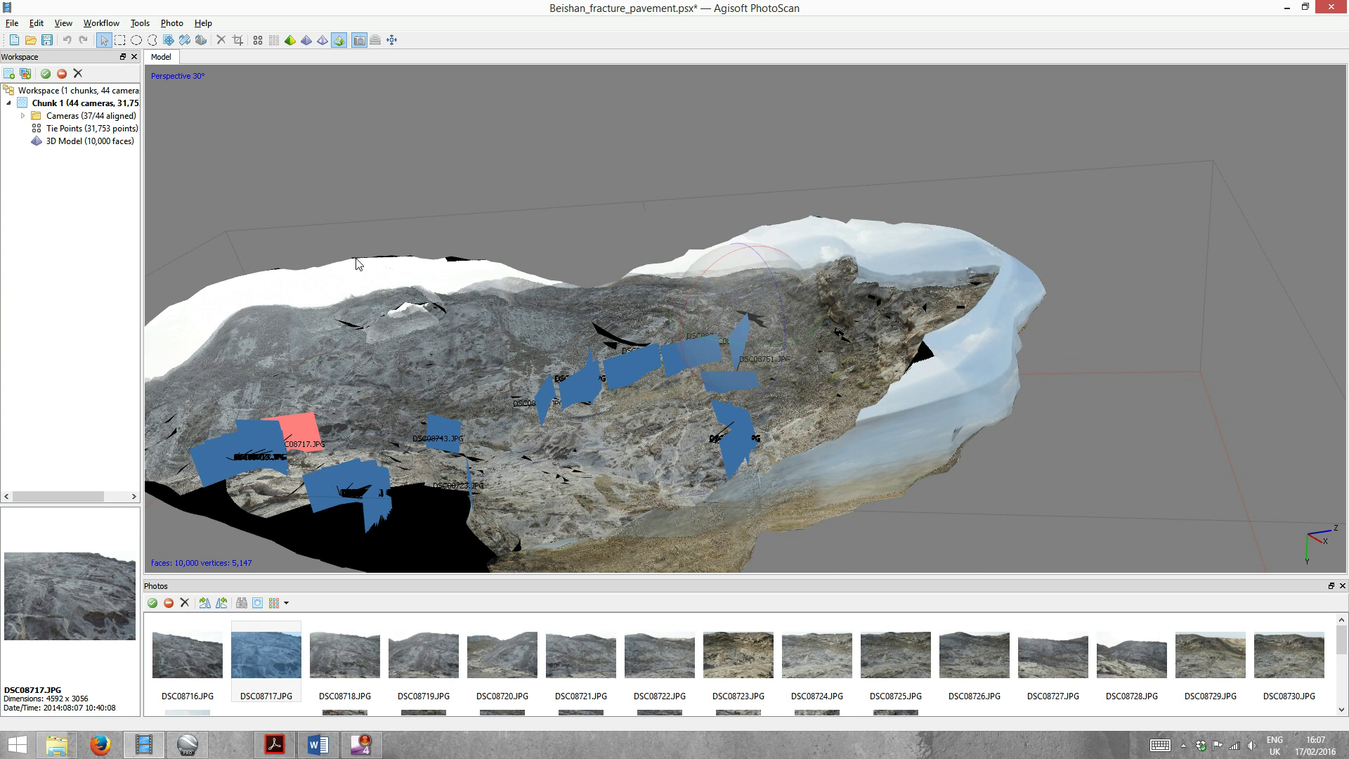
- Build a dense point cloud from the aligned photos with High quality
{"action": "left_click", "coordinate": [97, 24]}
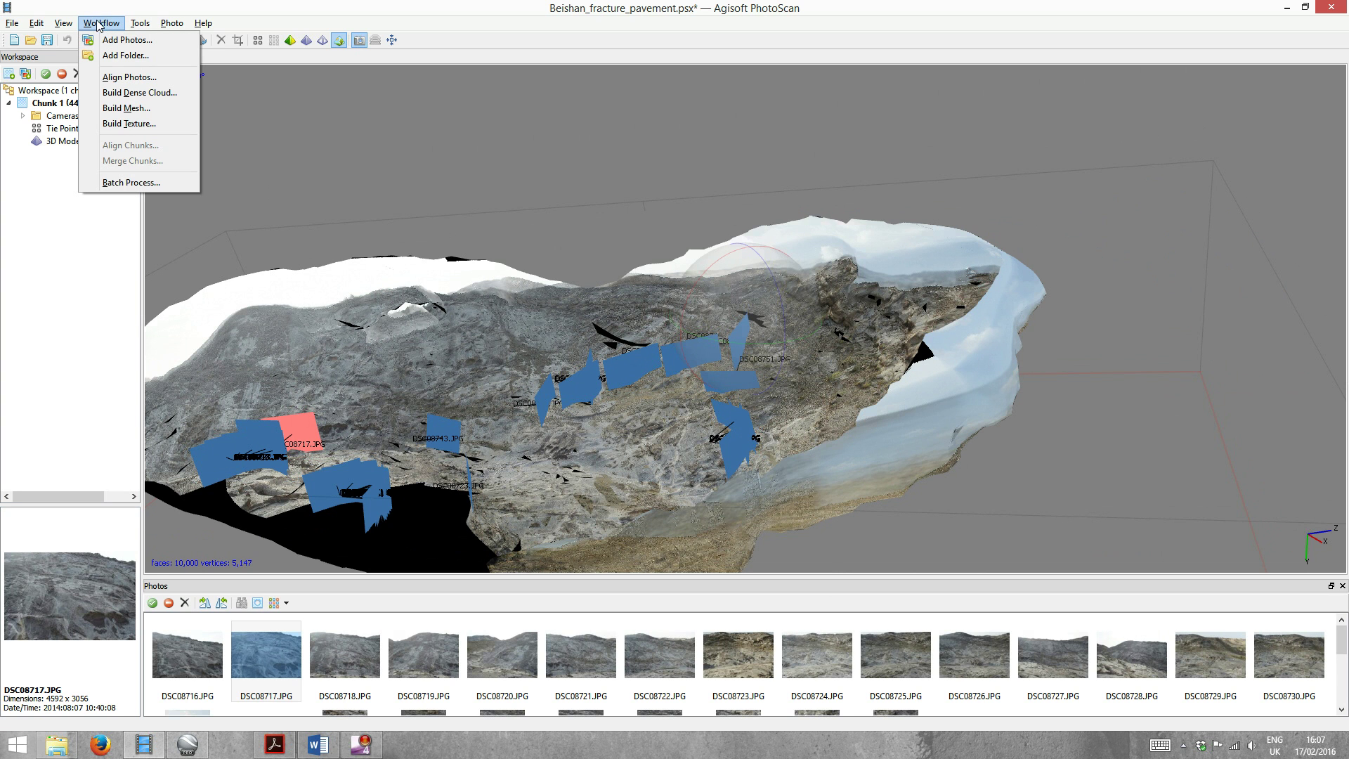
{"action": "left_click", "coordinate": [155, 99]}
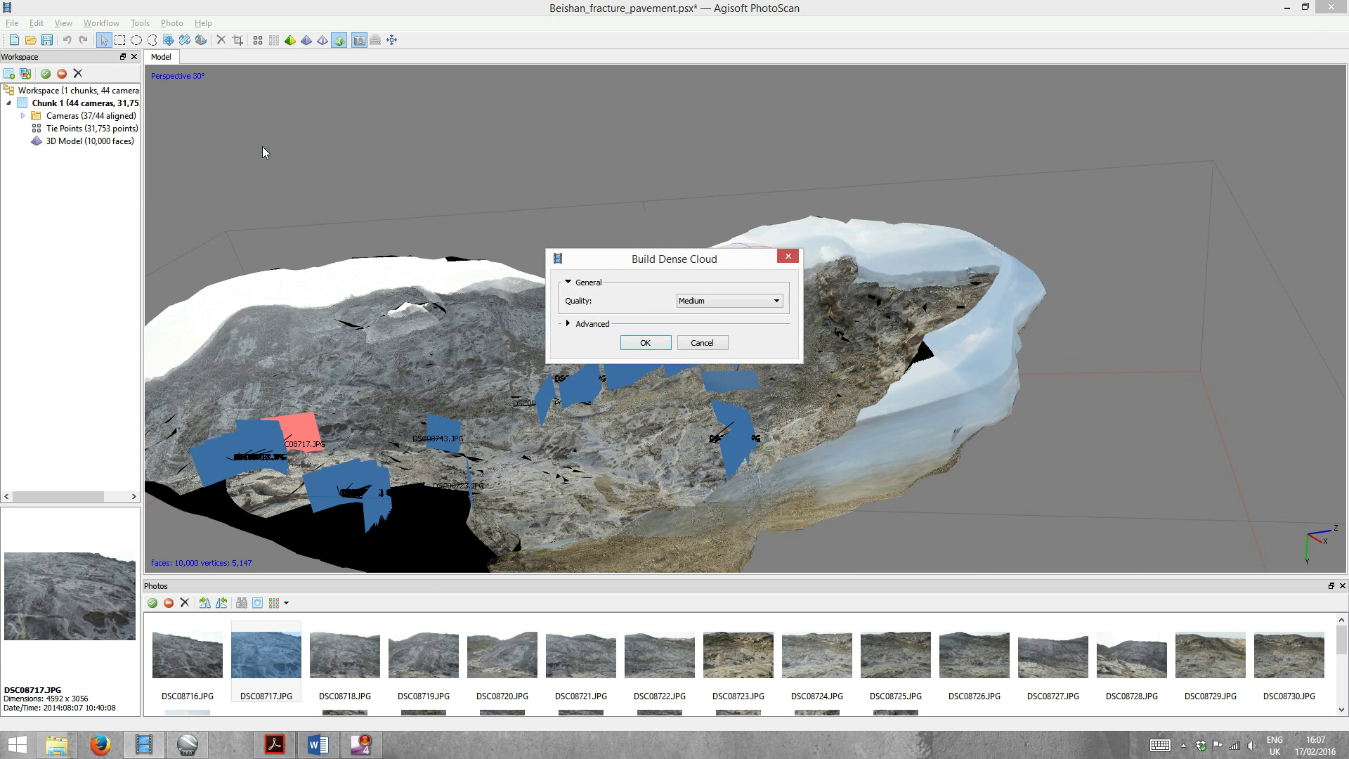
{"action": "left_click", "coordinate": [718, 302]}
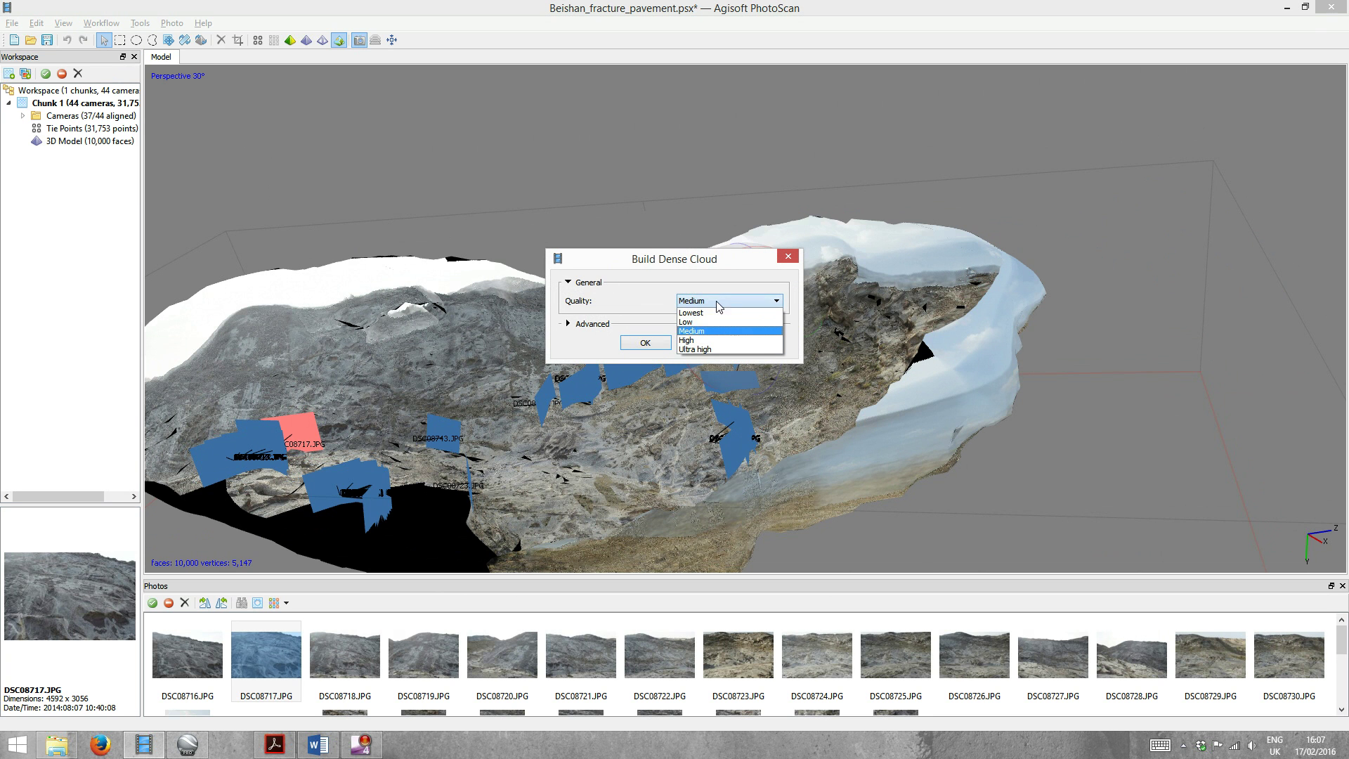
{"action": "left_click", "coordinate": [715, 340]}
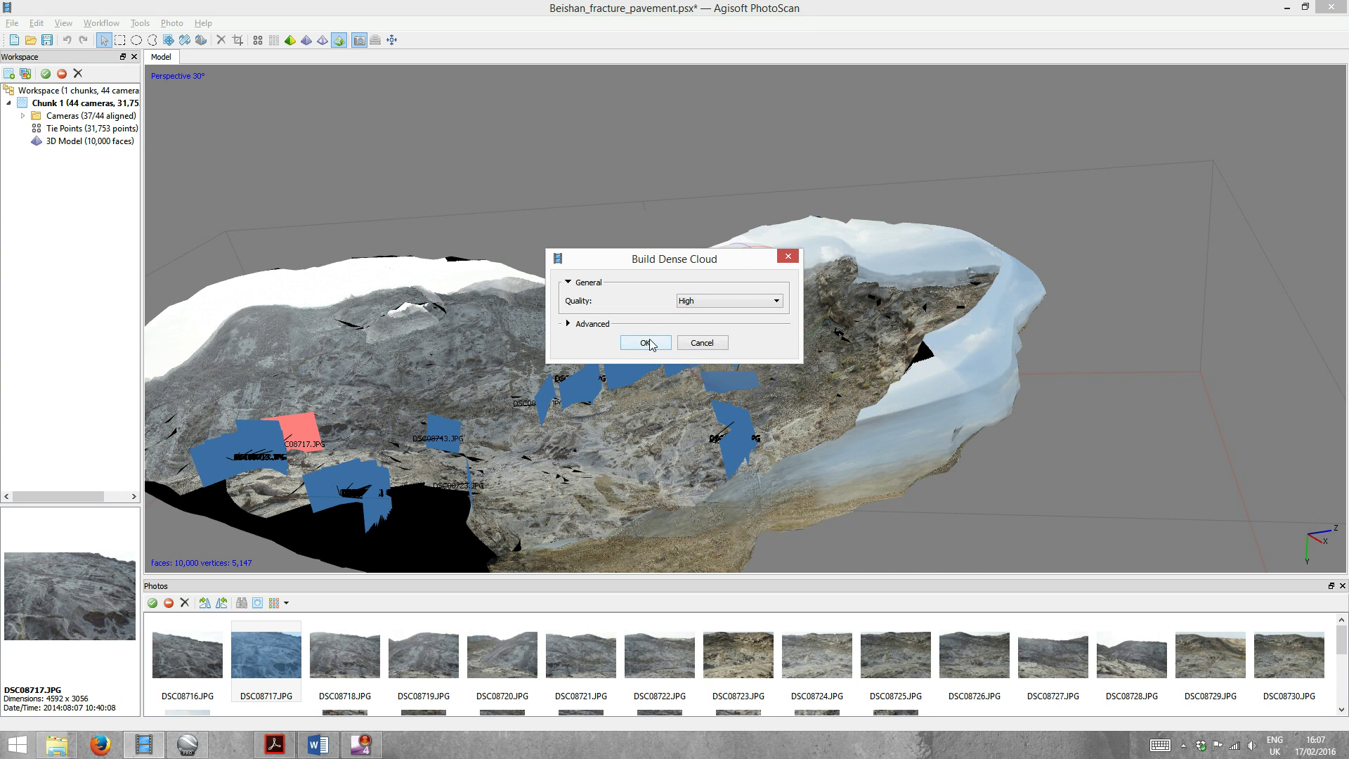
{"action": "left_click", "coordinate": [651, 343]}
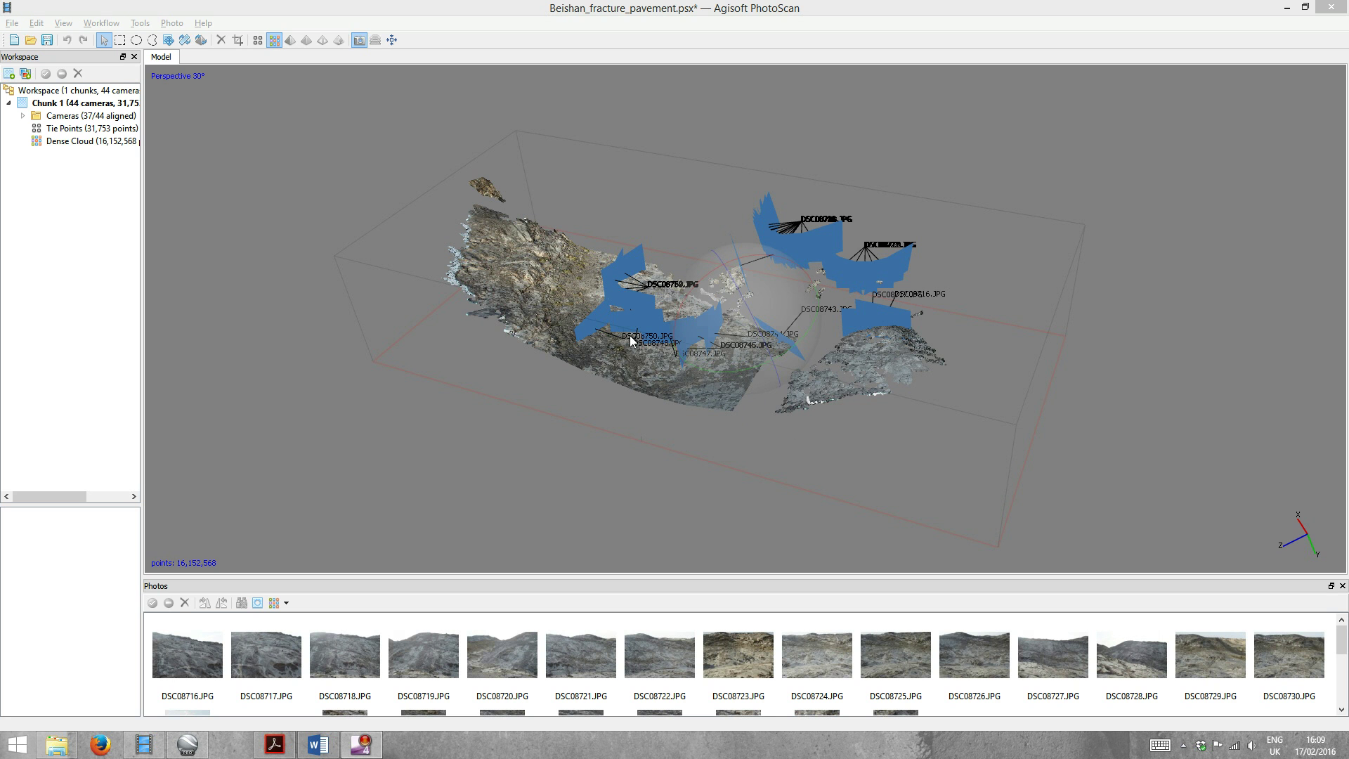
- Examine the dense point cloud from several angles and up close, covering the rock surface detail, gaps and edges
{"action": "right_click_drag", "start_coordinate": [665, 330], "coordinate": [676, 344]}
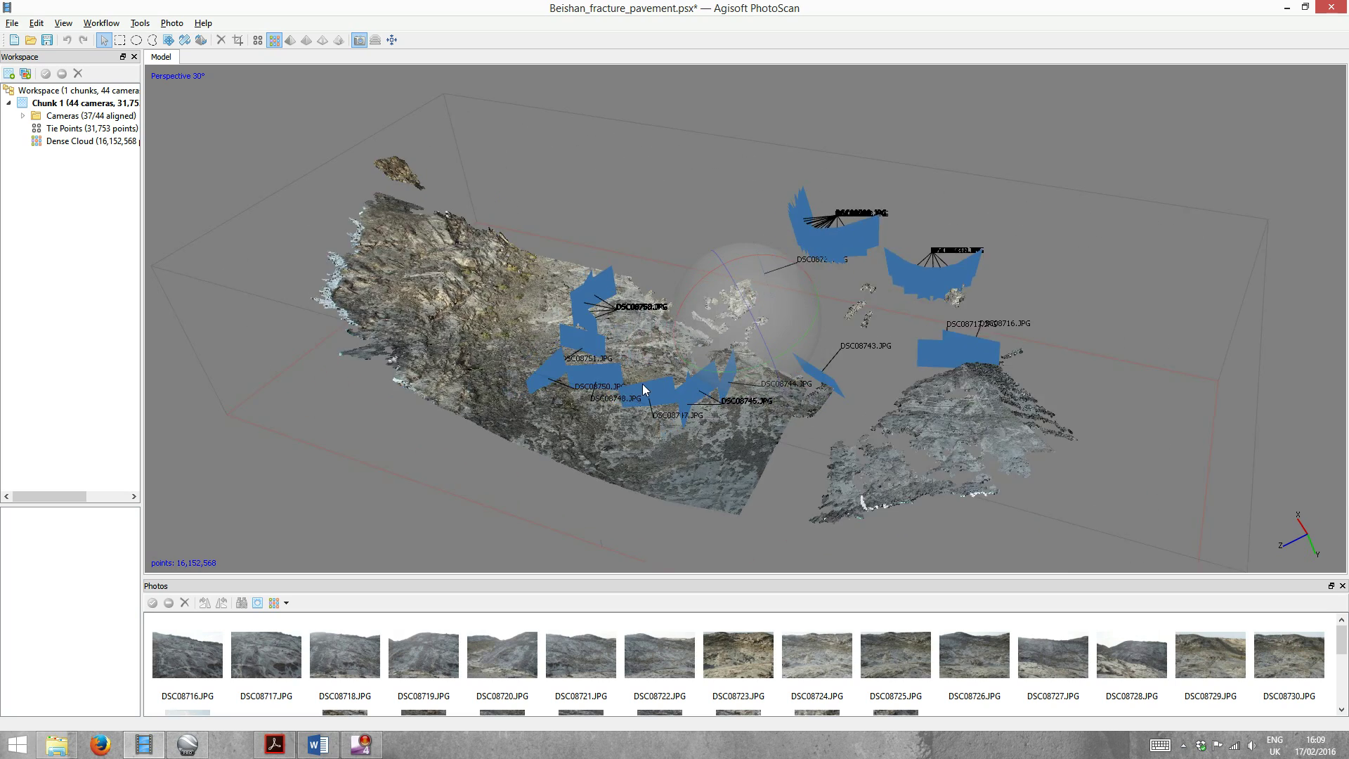
{"action": "scroll", "coordinate": [651, 375], "scroll_direction": "up", "scroll_amount": 8}
{"action": "left_click_drag", "start_coordinate": [583, 394], "coordinate": [935, 356]}
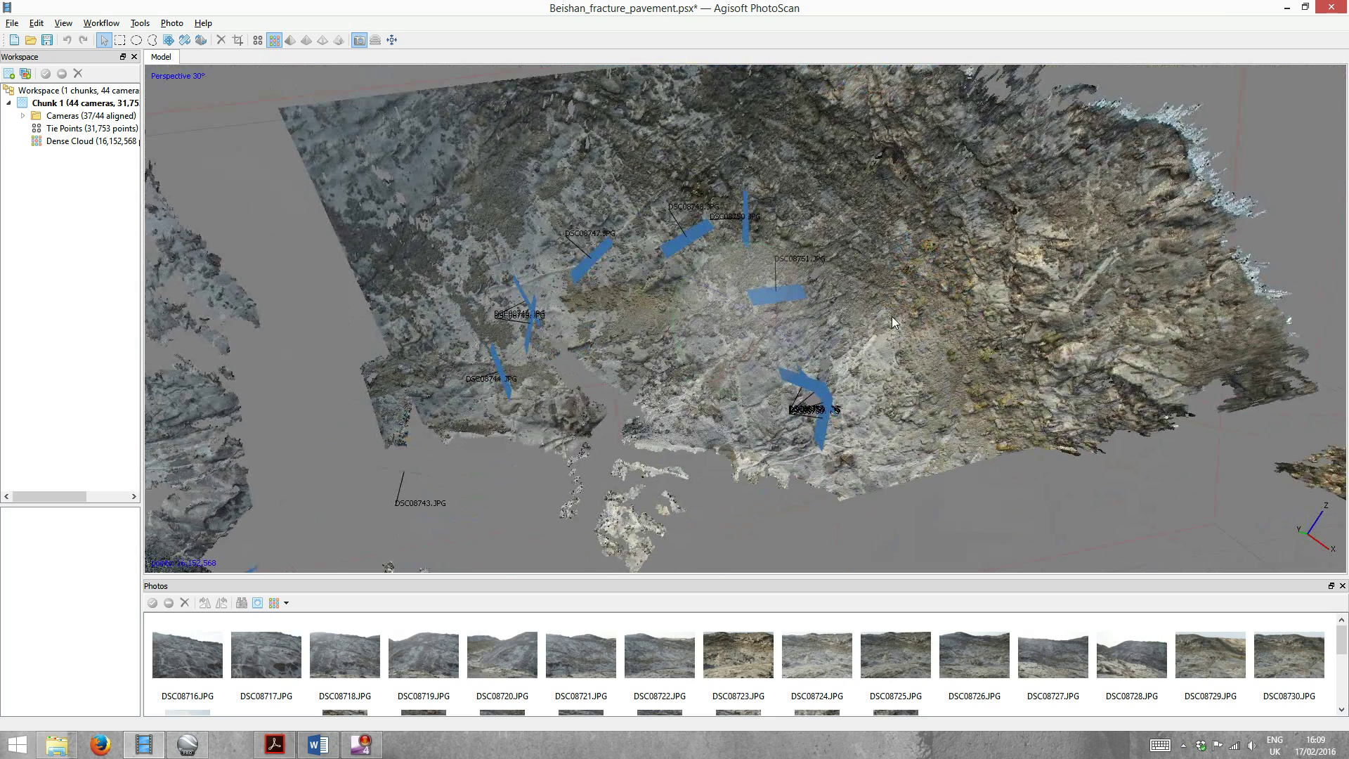
{"action": "scroll", "coordinate": [891, 316], "scroll_direction": "up", "scroll_amount": 8}
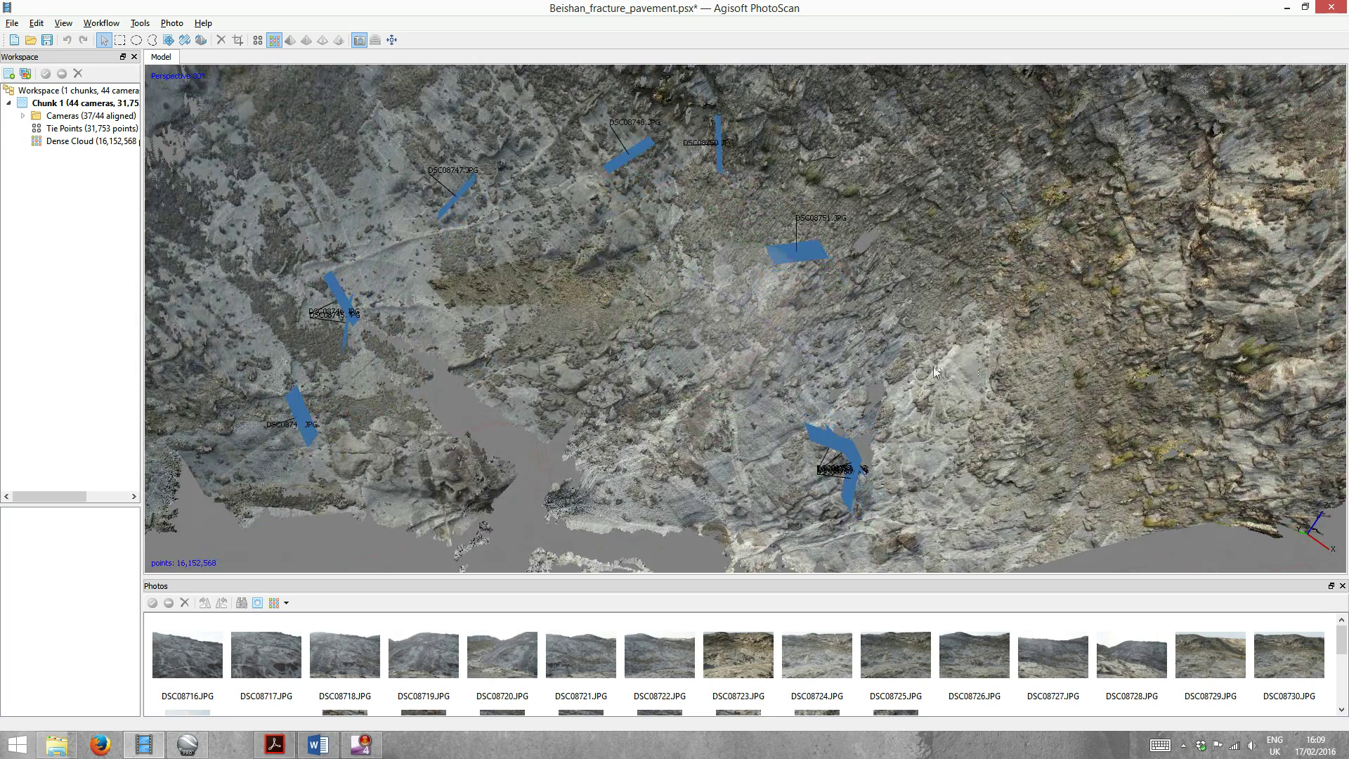
{"action": "scroll", "coordinate": [938, 365], "scroll_direction": "up", "scroll_amount": 2}
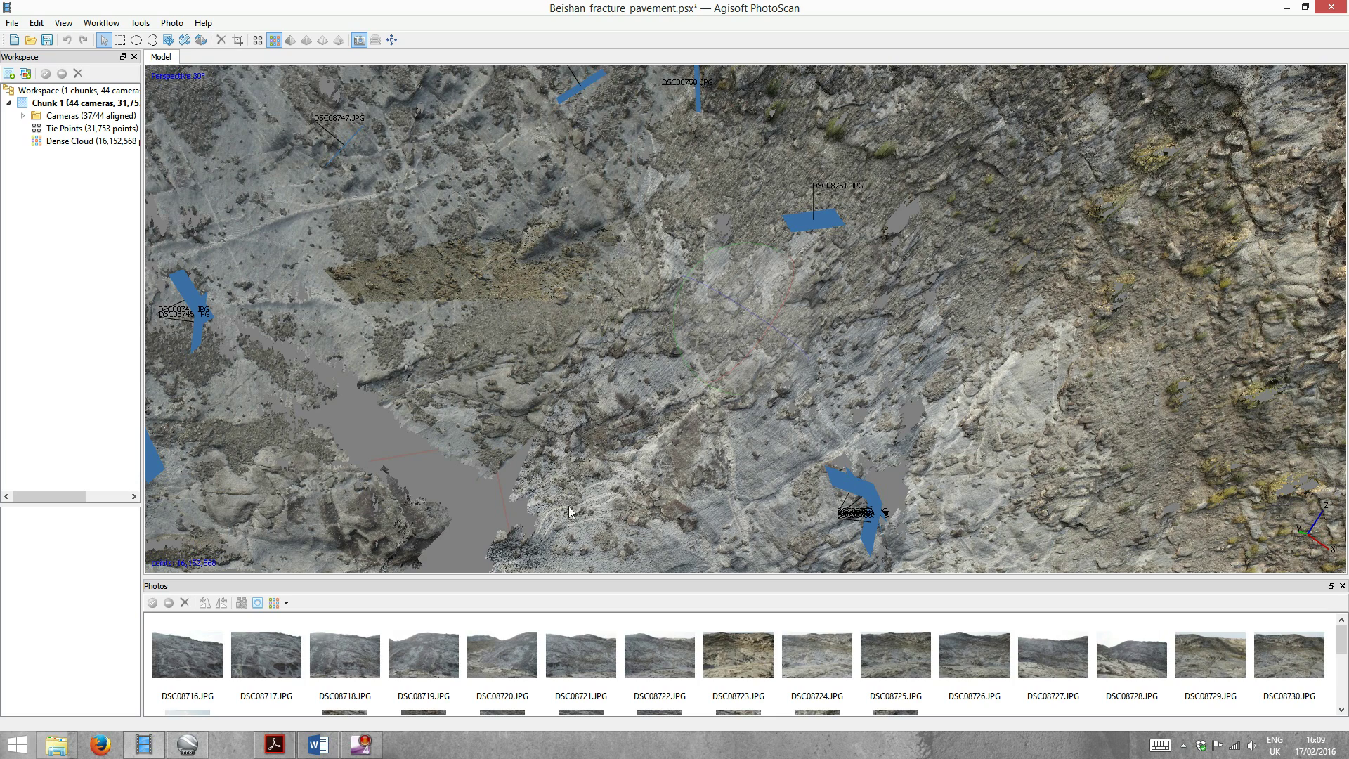
{"action": "middle_click_drag", "start_coordinate": [655, 382], "coordinate": [796, 403]}
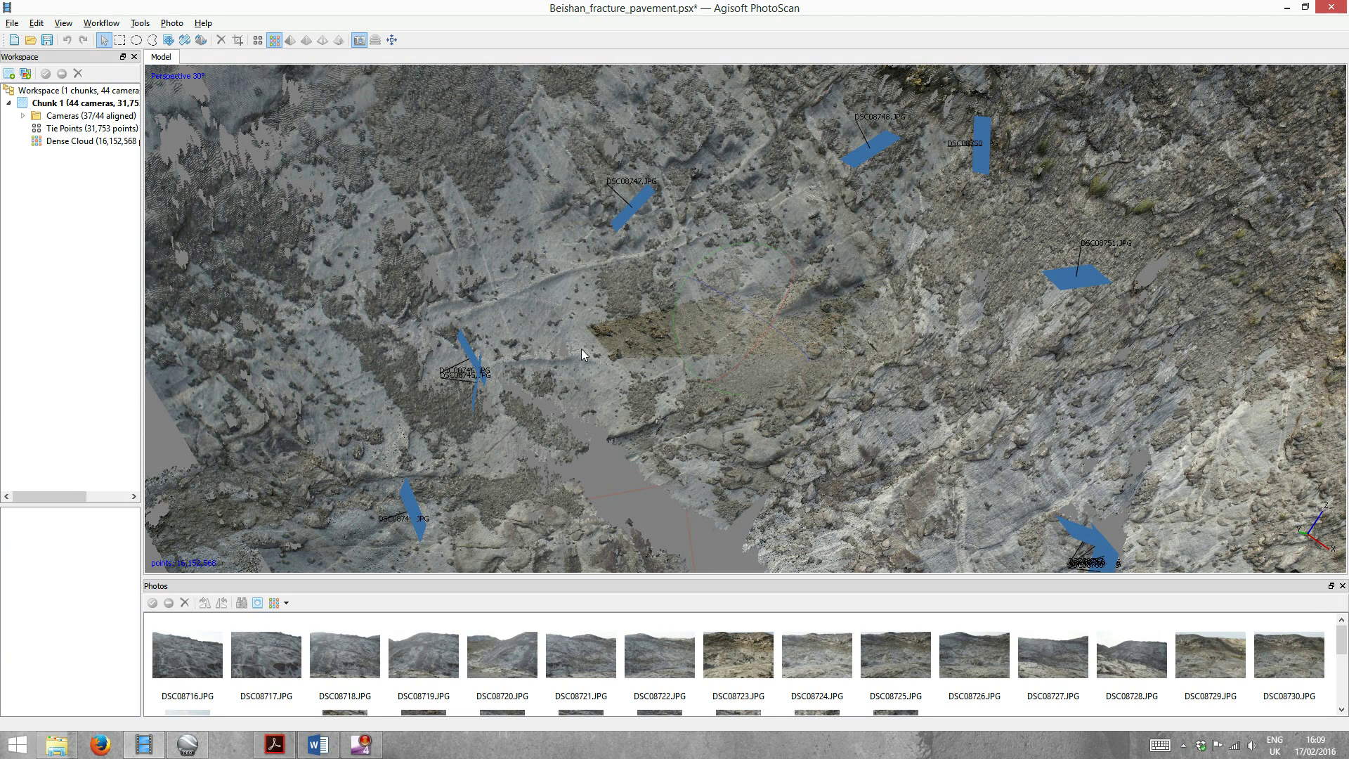
{"action": "middle_click_drag", "start_coordinate": [528, 396], "coordinate": [596, 374]}
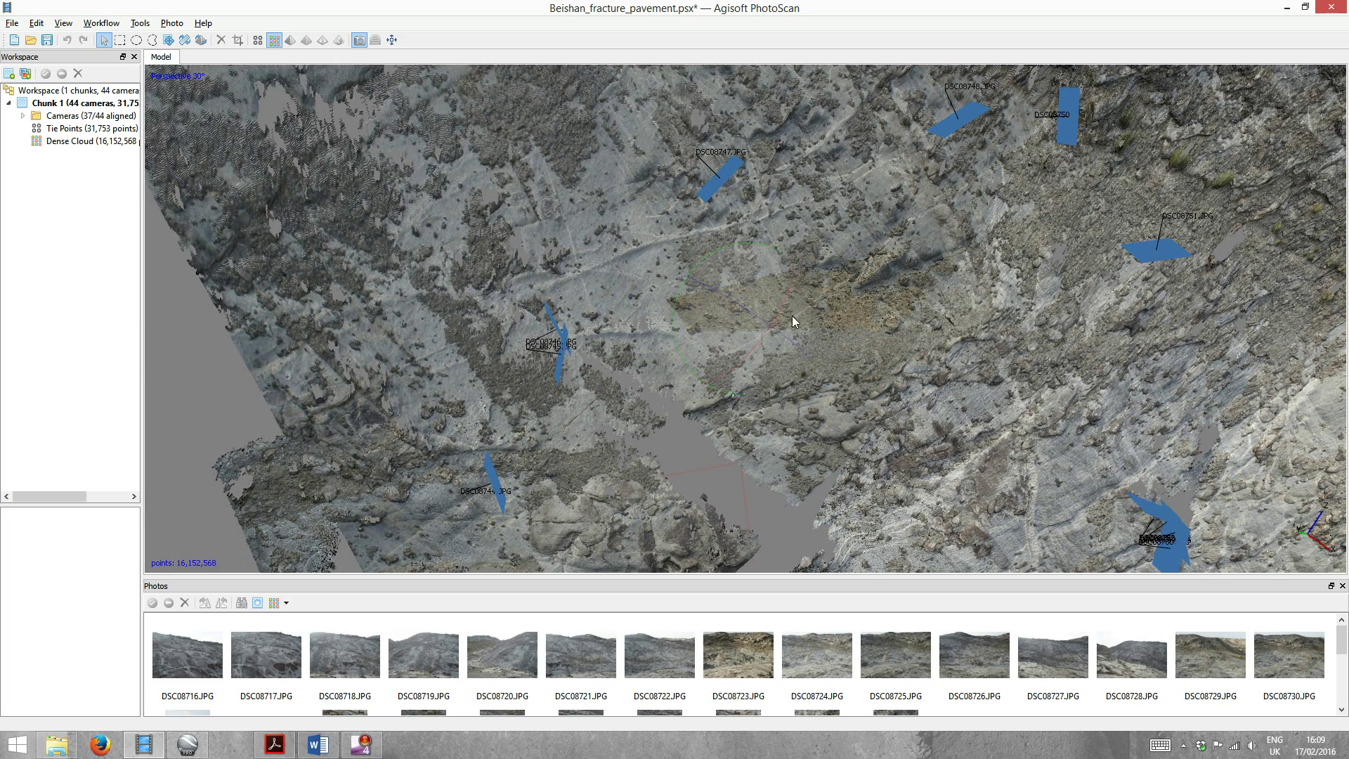
{"action": "scroll", "coordinate": [778, 389], "scroll_direction": "down", "scroll_amount": 2}
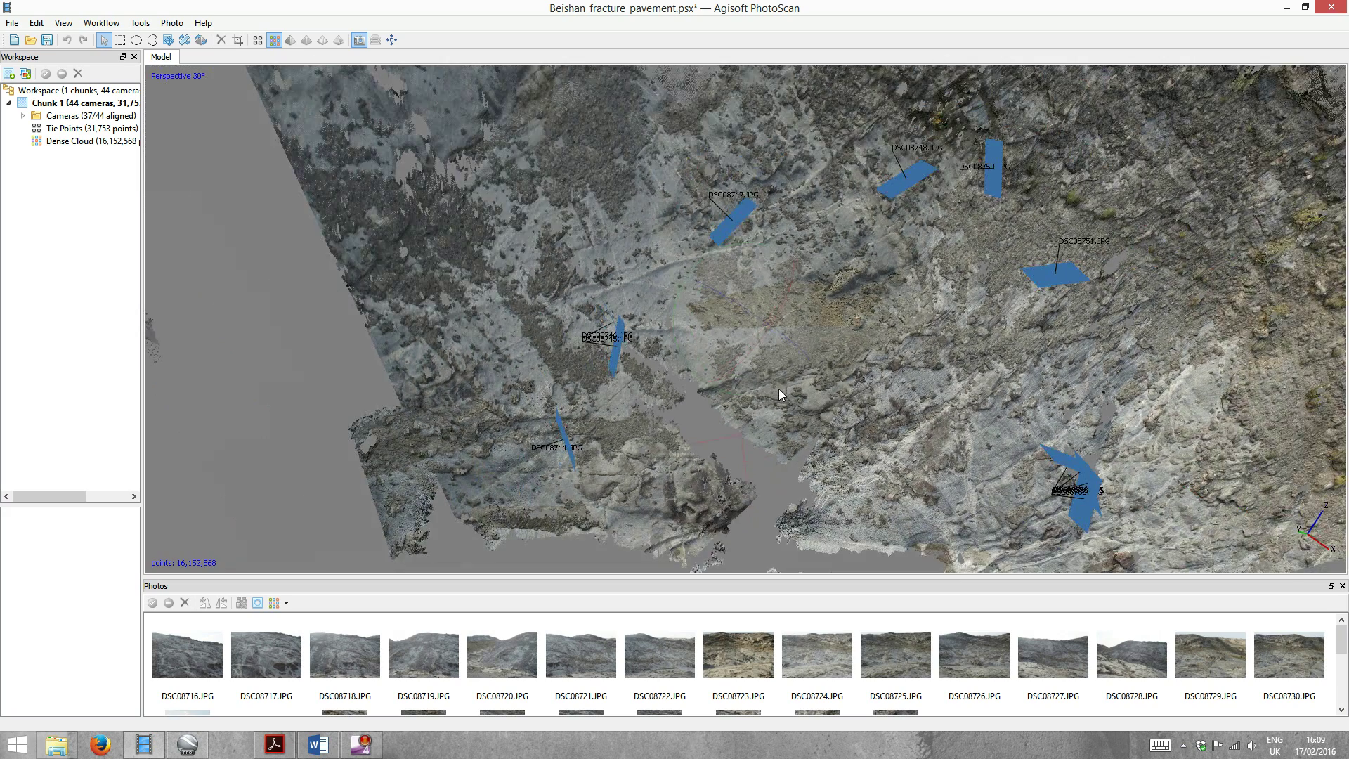
{"action": "scroll", "coordinate": [794, 376], "scroll_direction": "down", "scroll_amount": 2}
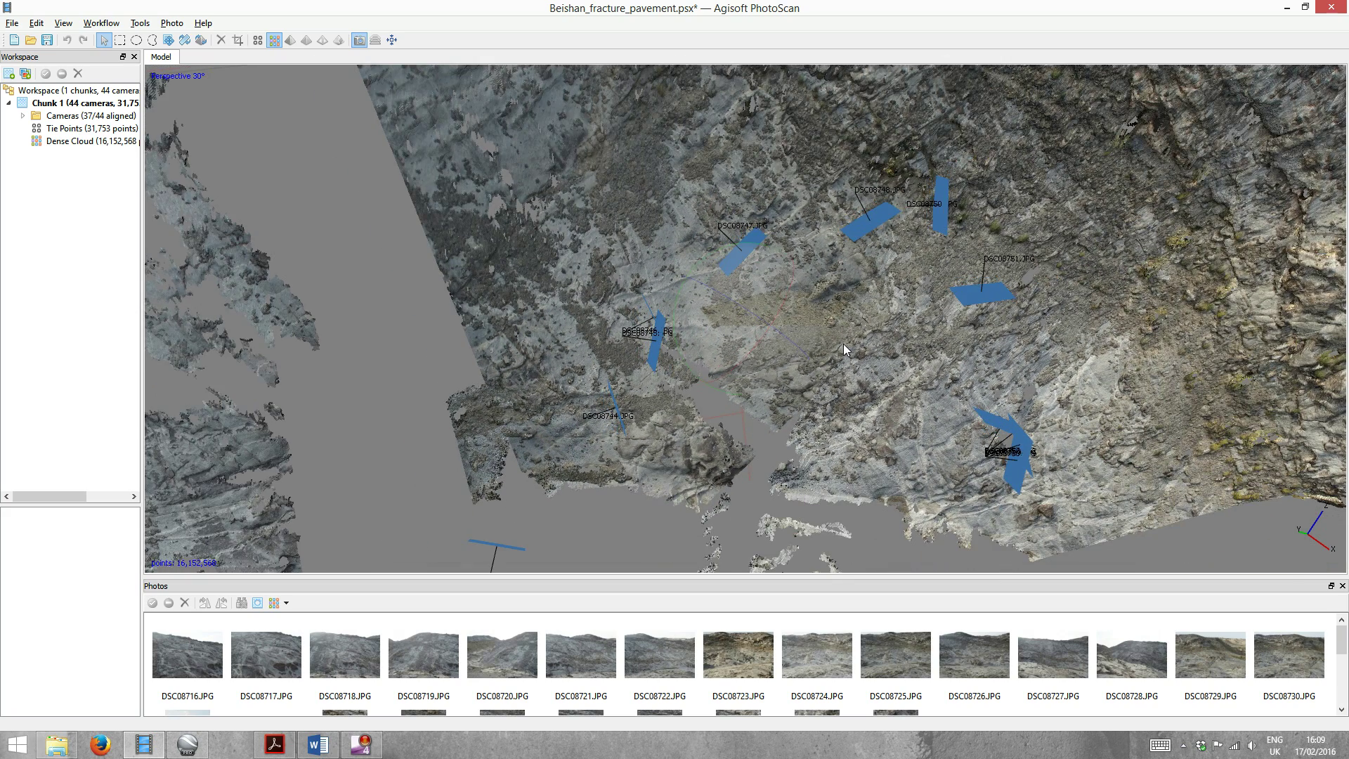
{"action": "scroll", "coordinate": [843, 344], "scroll_direction": "down", "scroll_amount": 2}
{"action": "middle_click_drag", "start_coordinate": [904, 280], "coordinate": [751, 294]}
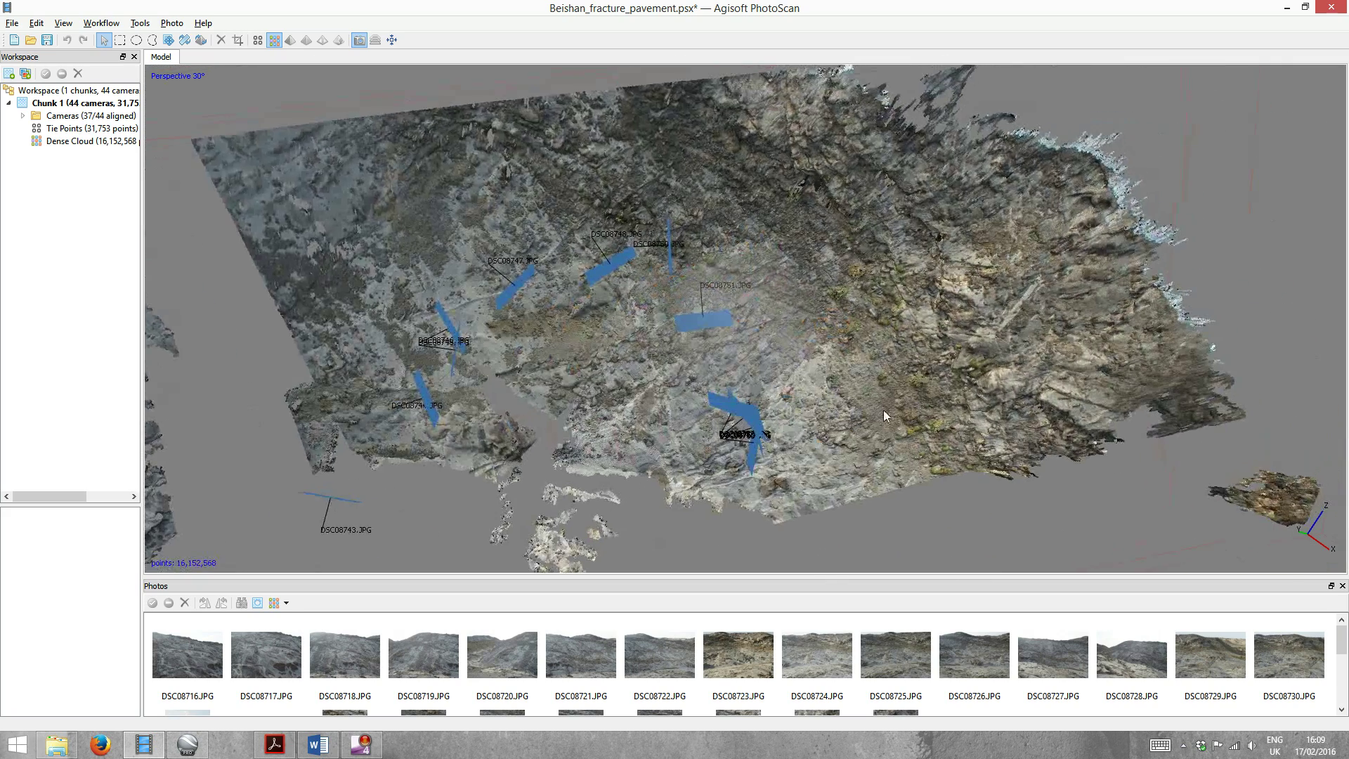
{"action": "left_click_drag", "start_coordinate": [821, 411], "coordinate": [756, 348]}
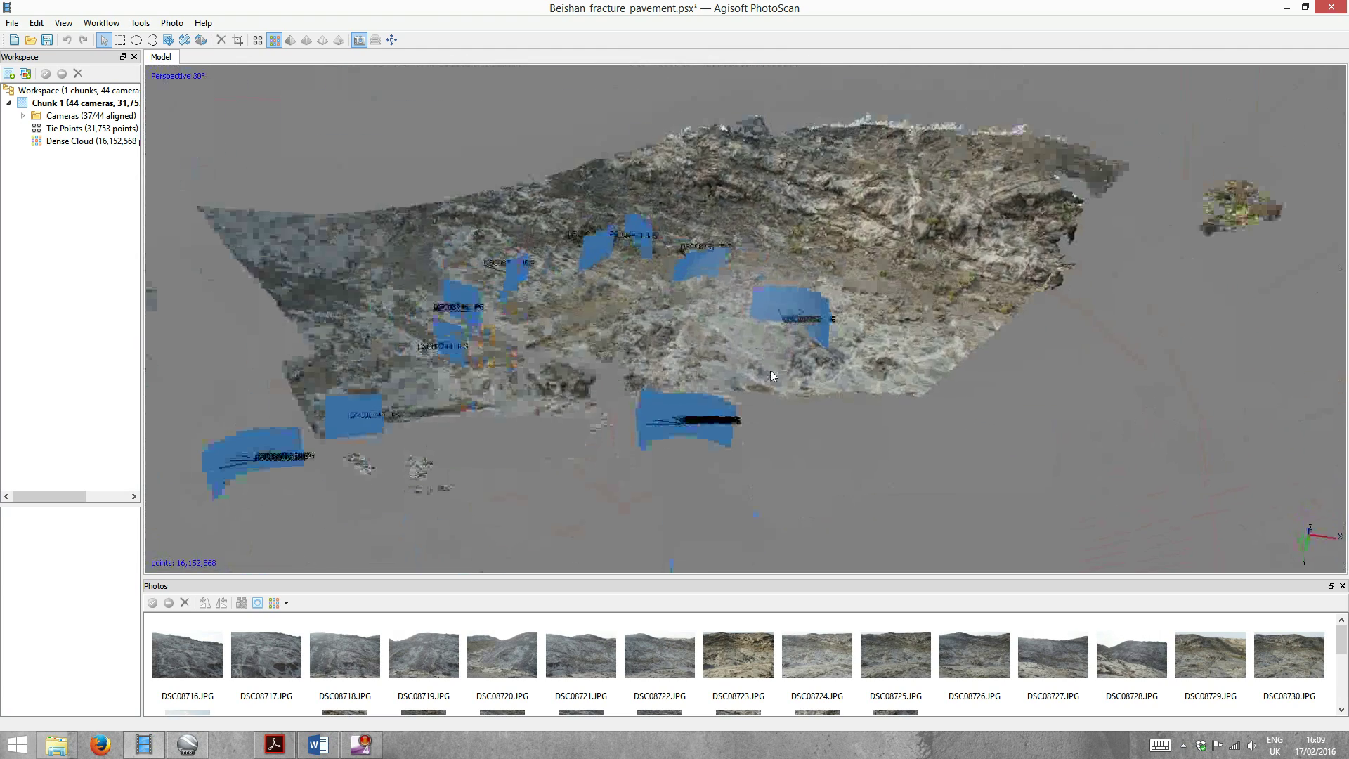
- Build a mesh from the dense cloud with Height field surface type and a Medium (1,076,837) face count
{"action": "left_click", "coordinate": [102, 23]}
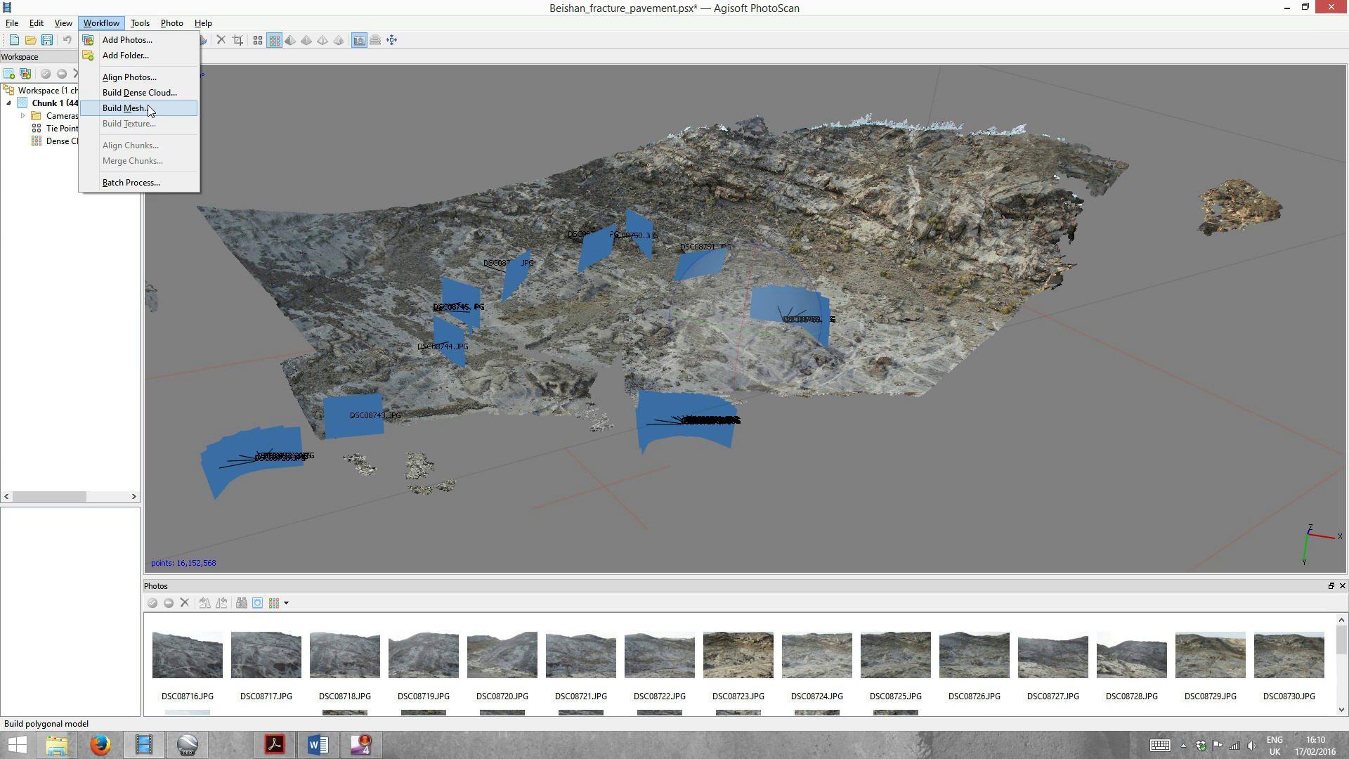
{"action": "left_click", "coordinate": [148, 107]}
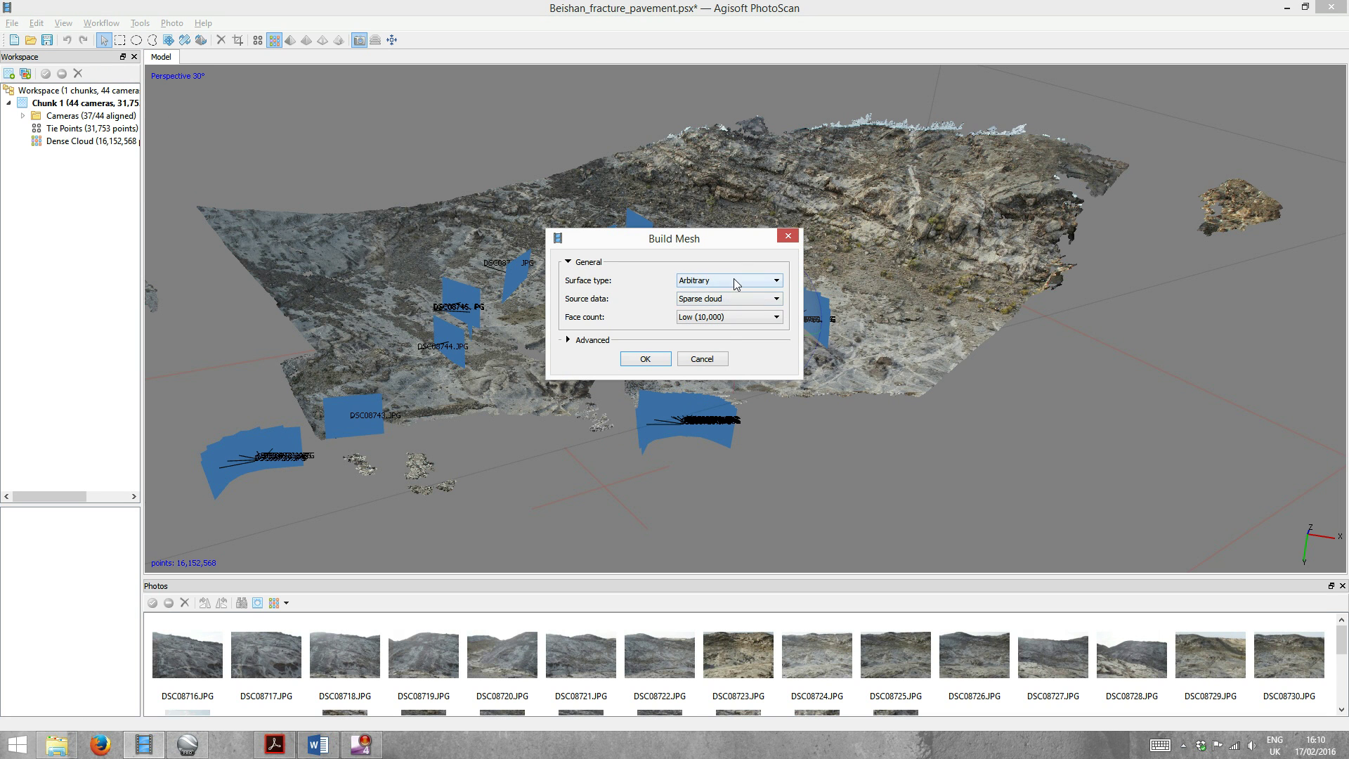
{"action": "left_click", "coordinate": [747, 282]}
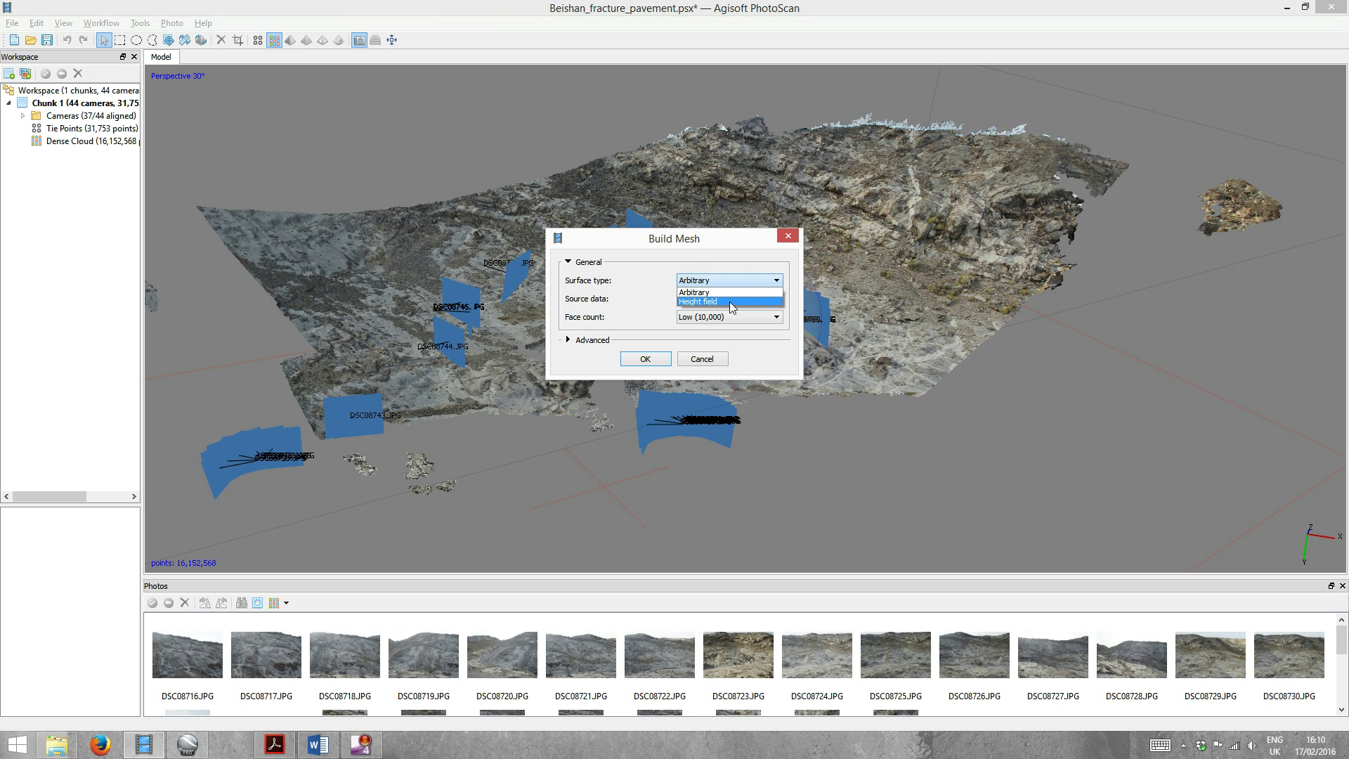
{"action": "left_click", "coordinate": [693, 260]}
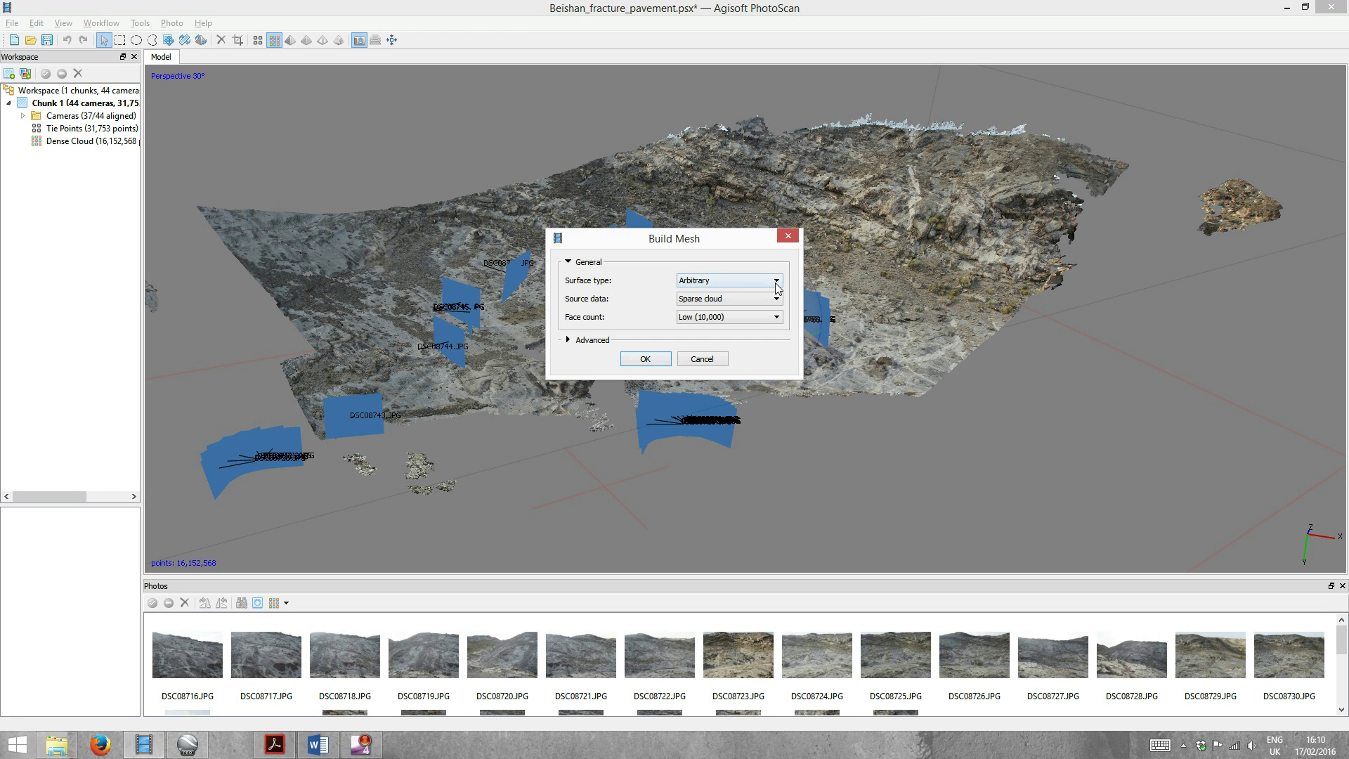
{"action": "left_click", "coordinate": [729, 280]}
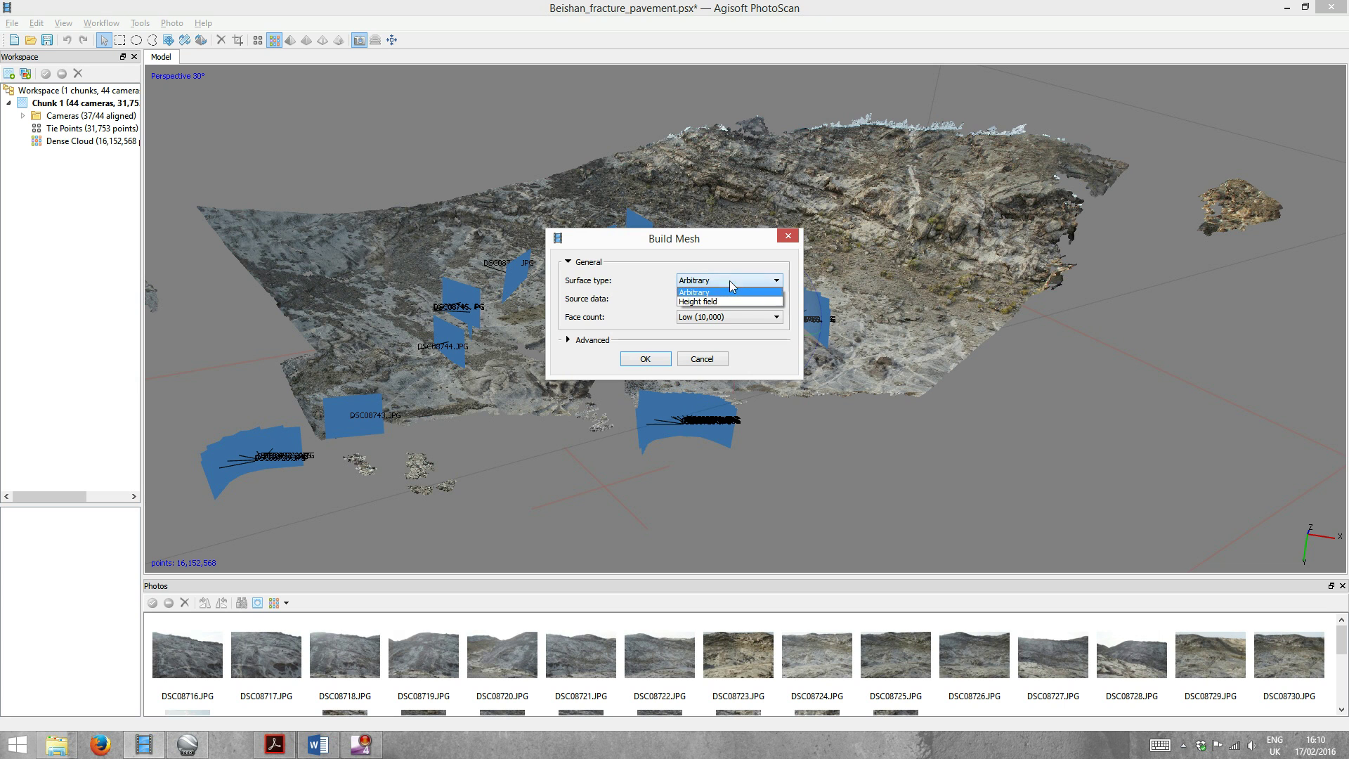
{"action": "left_click", "coordinate": [724, 292]}
{"action": "left_click", "coordinate": [725, 282]}
{"action": "left_click", "coordinate": [718, 301]}
{"action": "left_click", "coordinate": [726, 299]}
{"action": "left_click", "coordinate": [727, 319]}
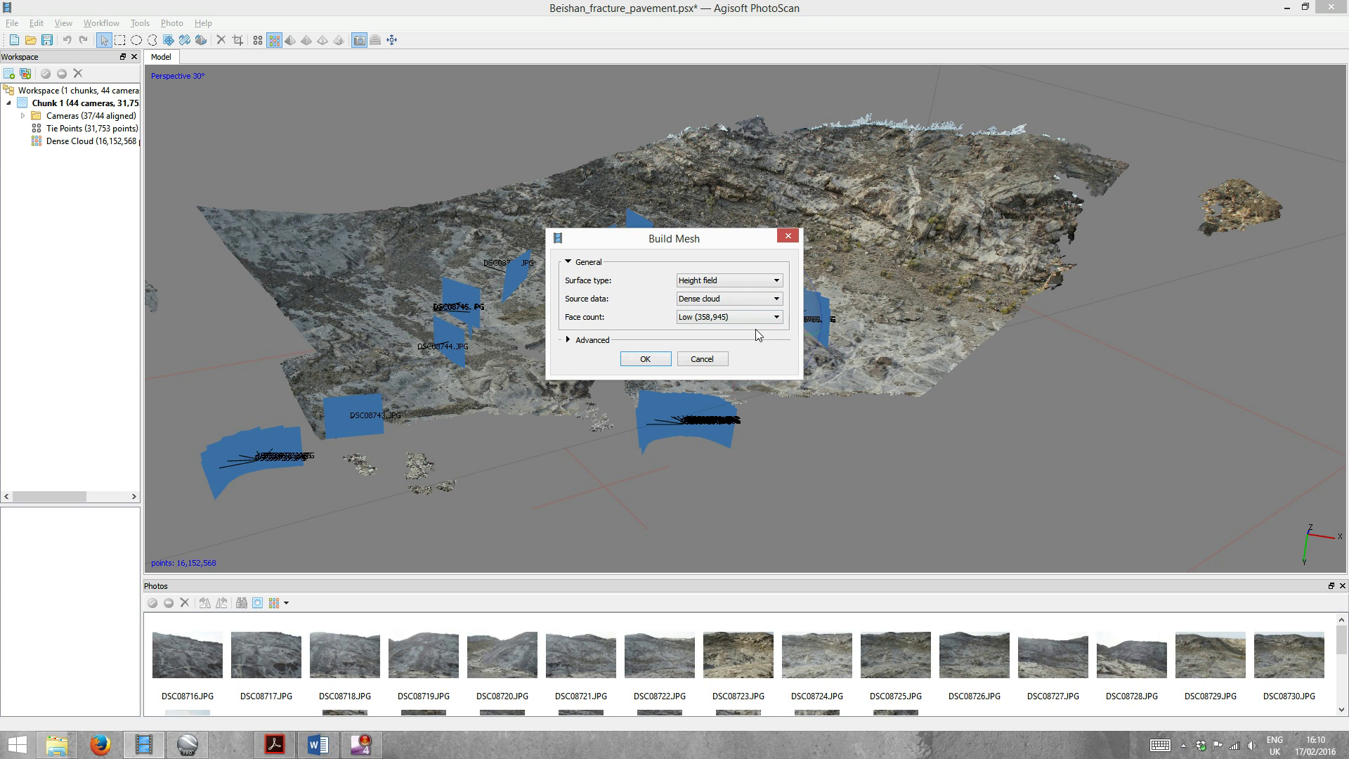
{"action": "left_click", "coordinate": [725, 318]}
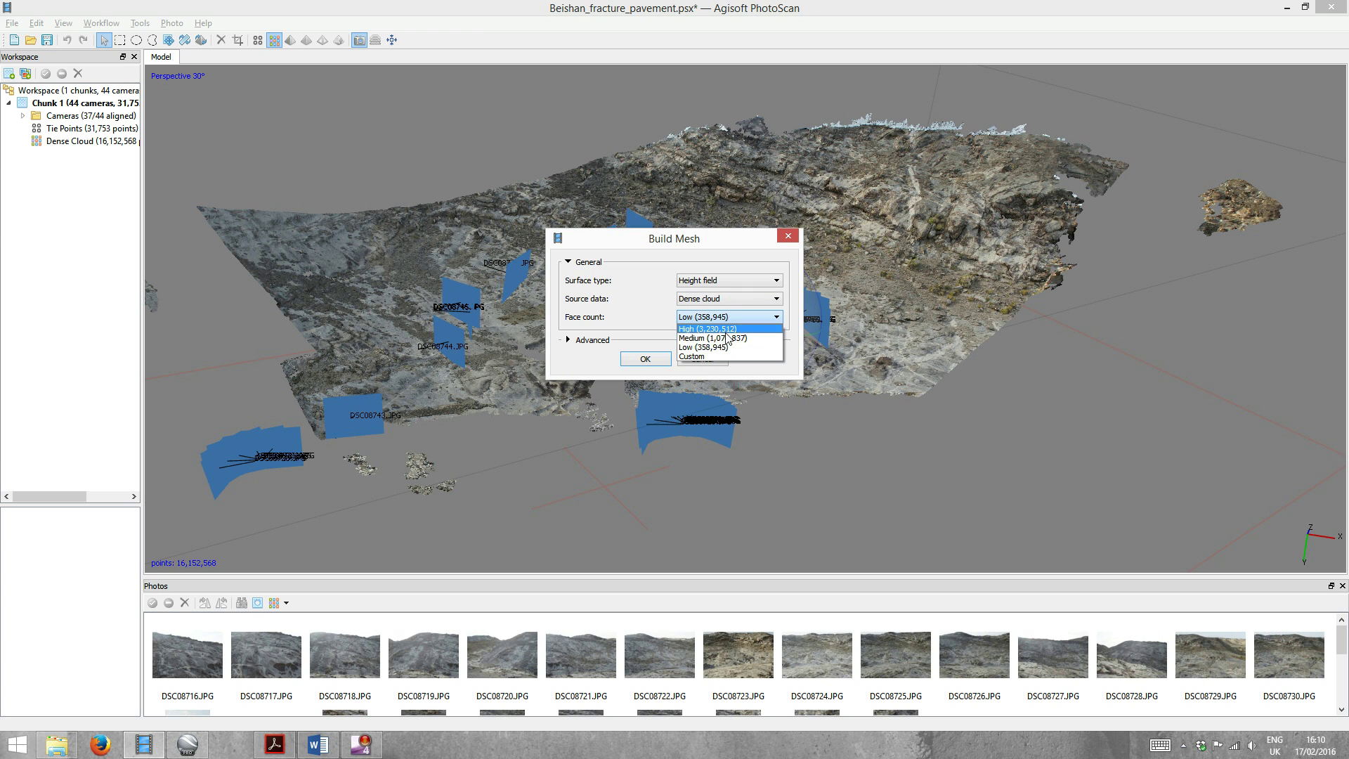
{"action": "left_click", "coordinate": [724, 341]}
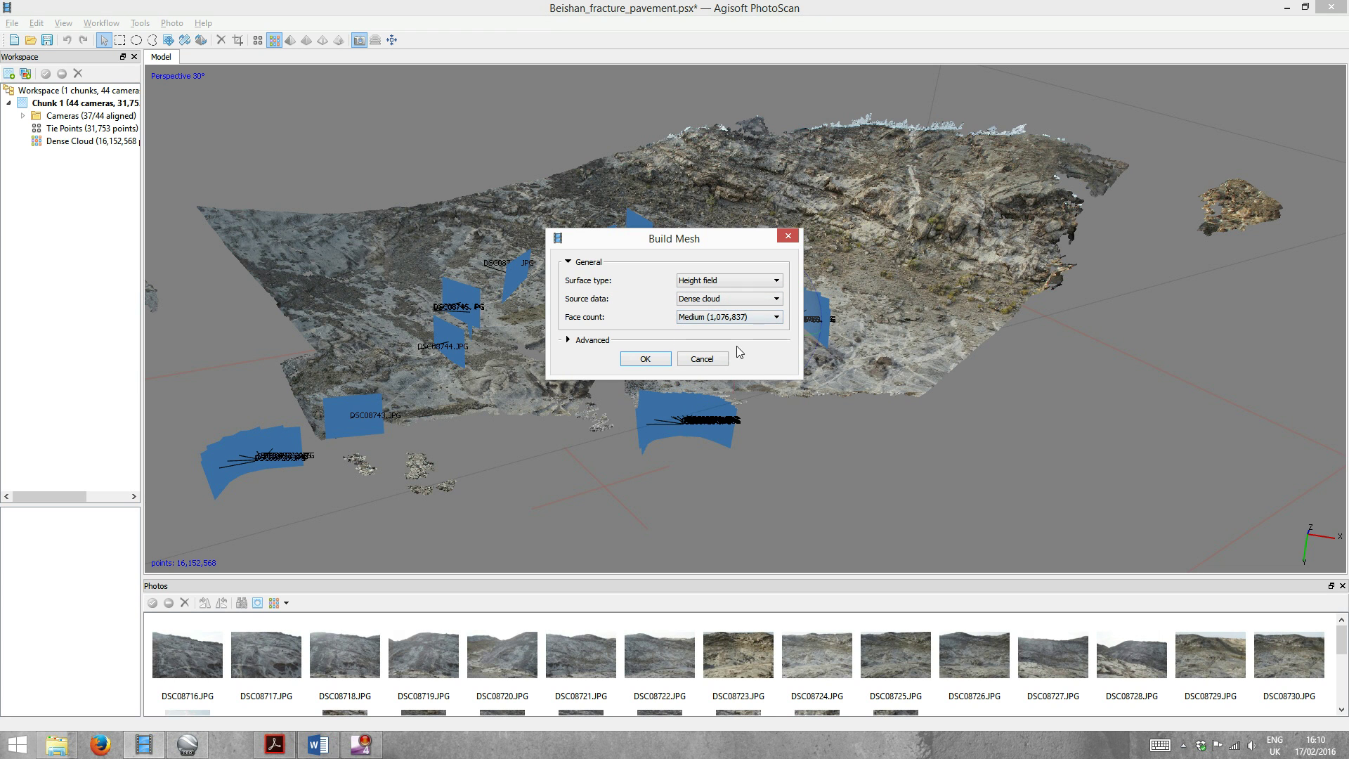
{"action": "left_click", "coordinate": [645, 359]}
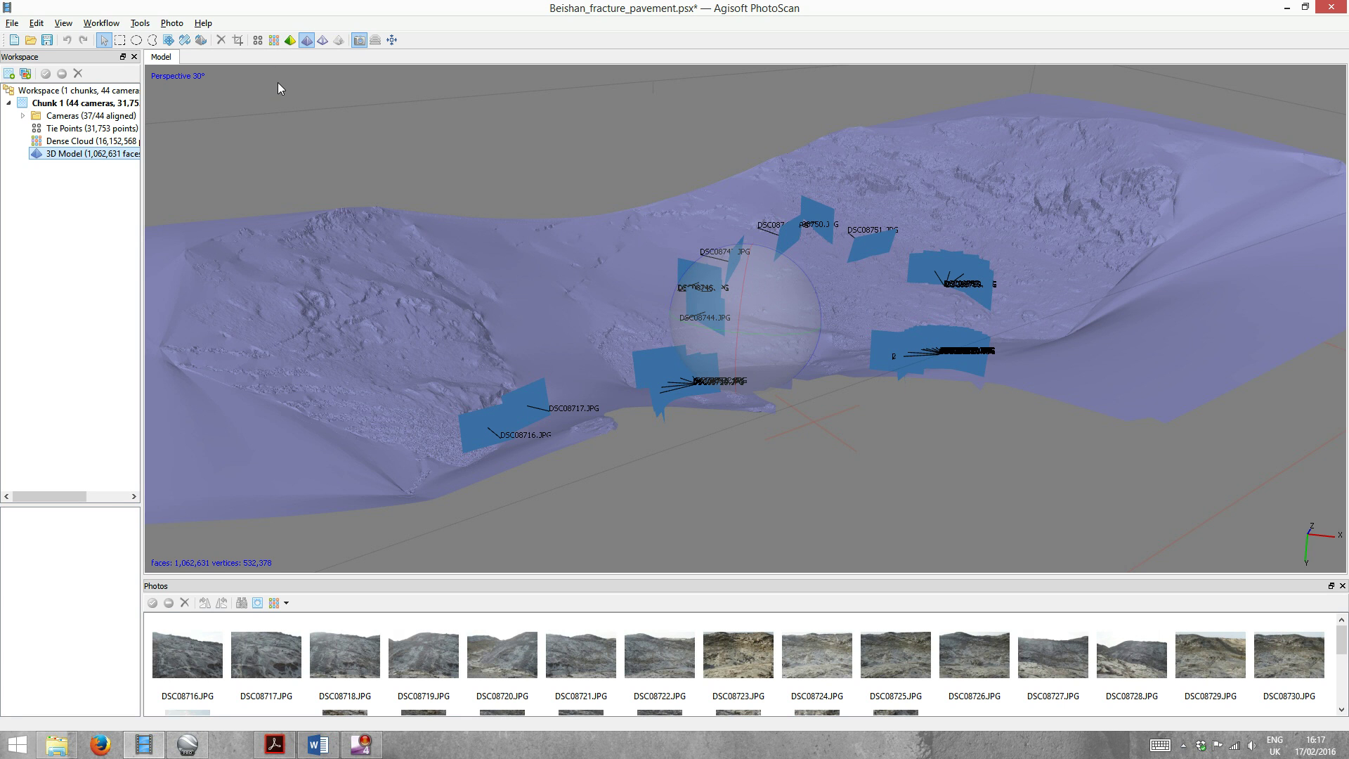
- Compare the dense cloud, the sparse cloud and the new mesh in shaded, solid and wireframe display
{"action": "left_click", "coordinate": [273, 42]}
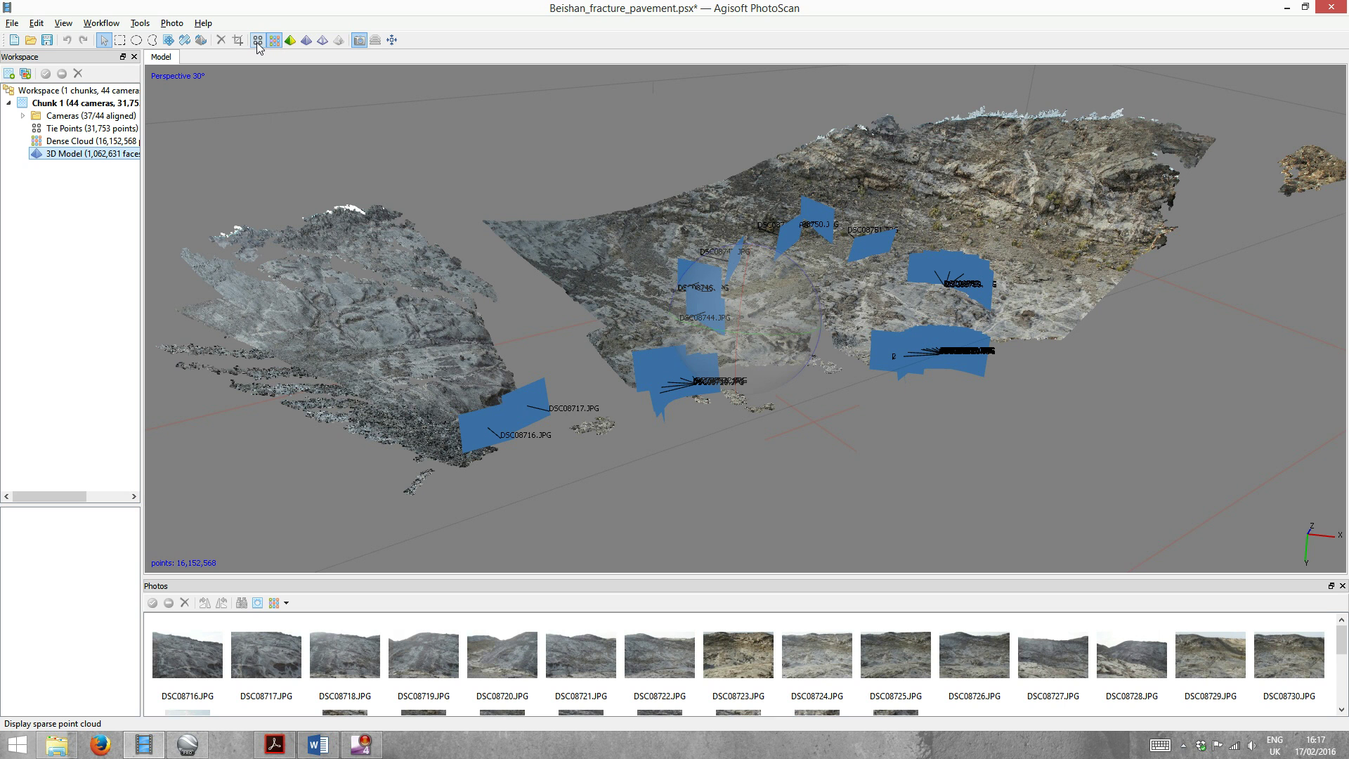
{"action": "left_click", "coordinate": [257, 41]}
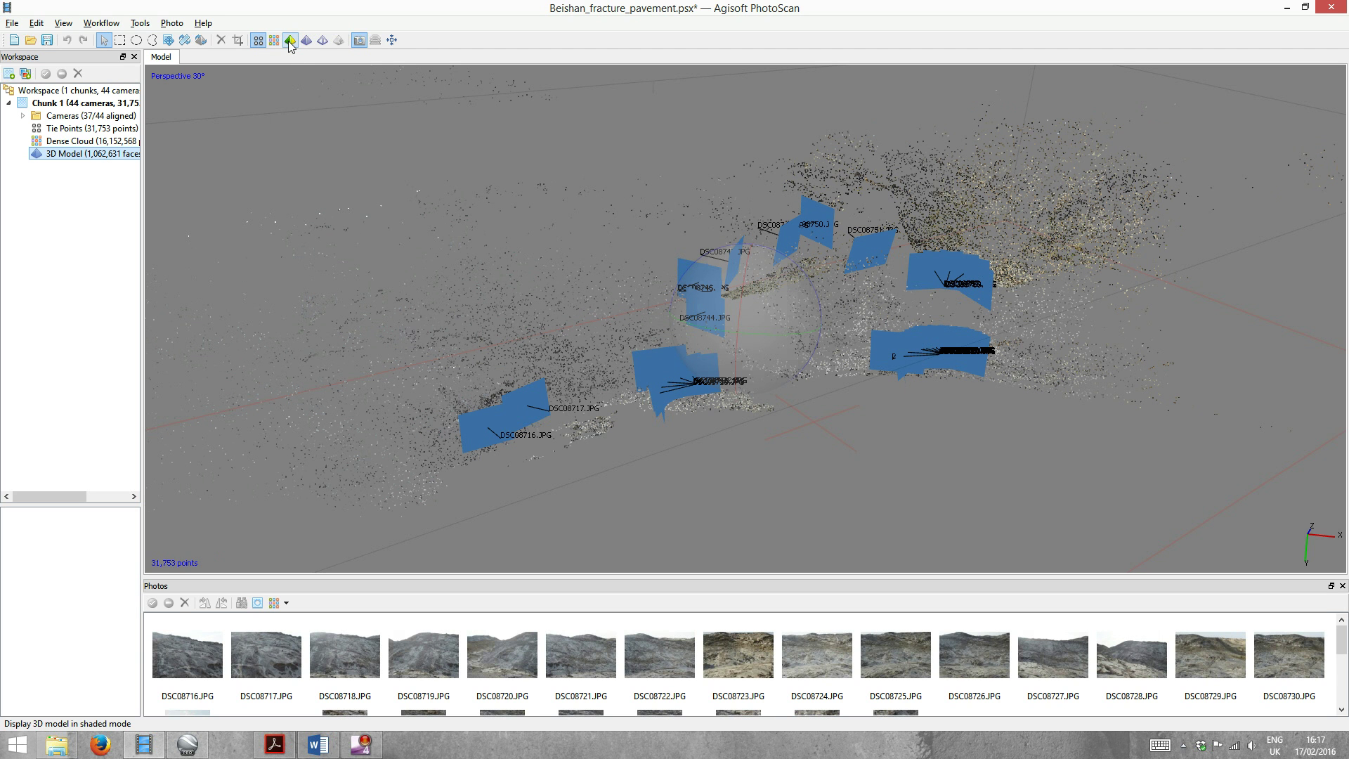
{"action": "left_click", "coordinate": [290, 41]}
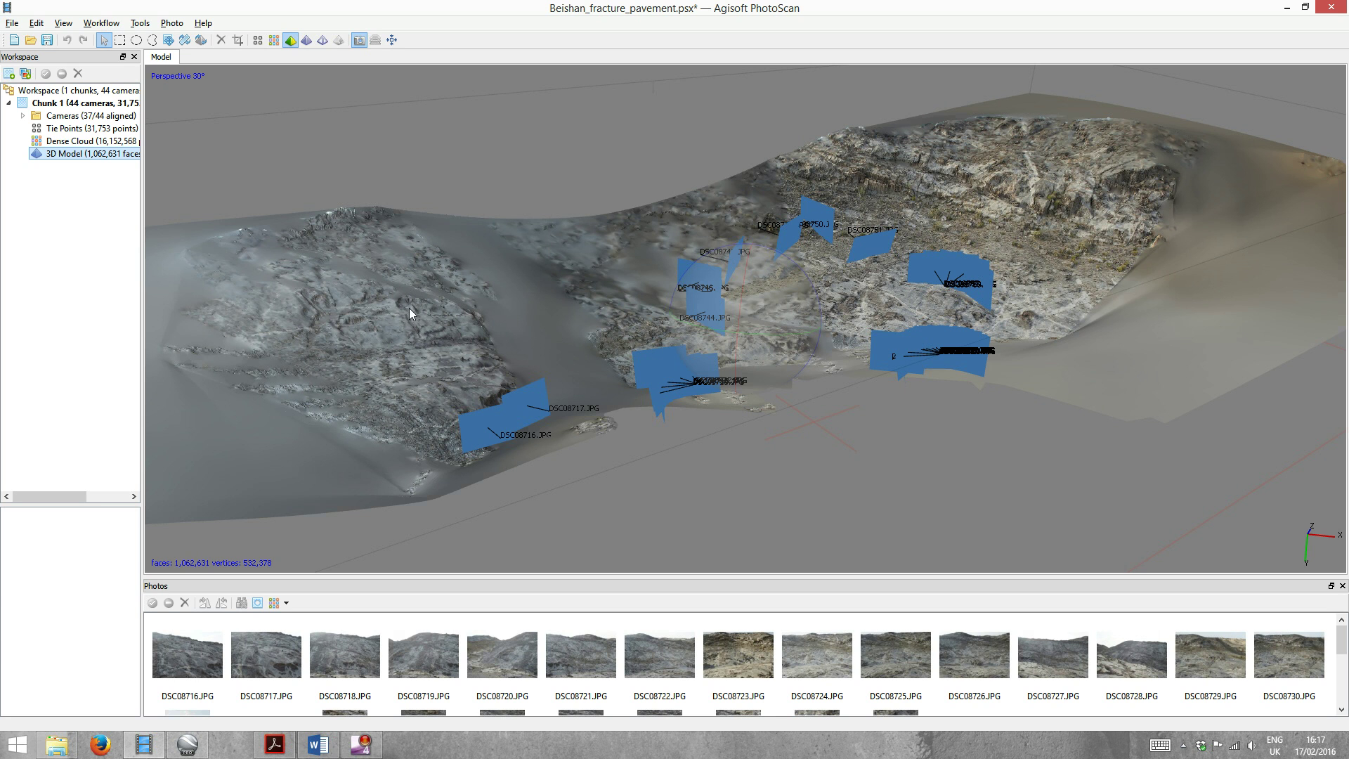
{"action": "left_click", "coordinate": [312, 44]}
{"action": "left_click", "coordinate": [325, 42]}
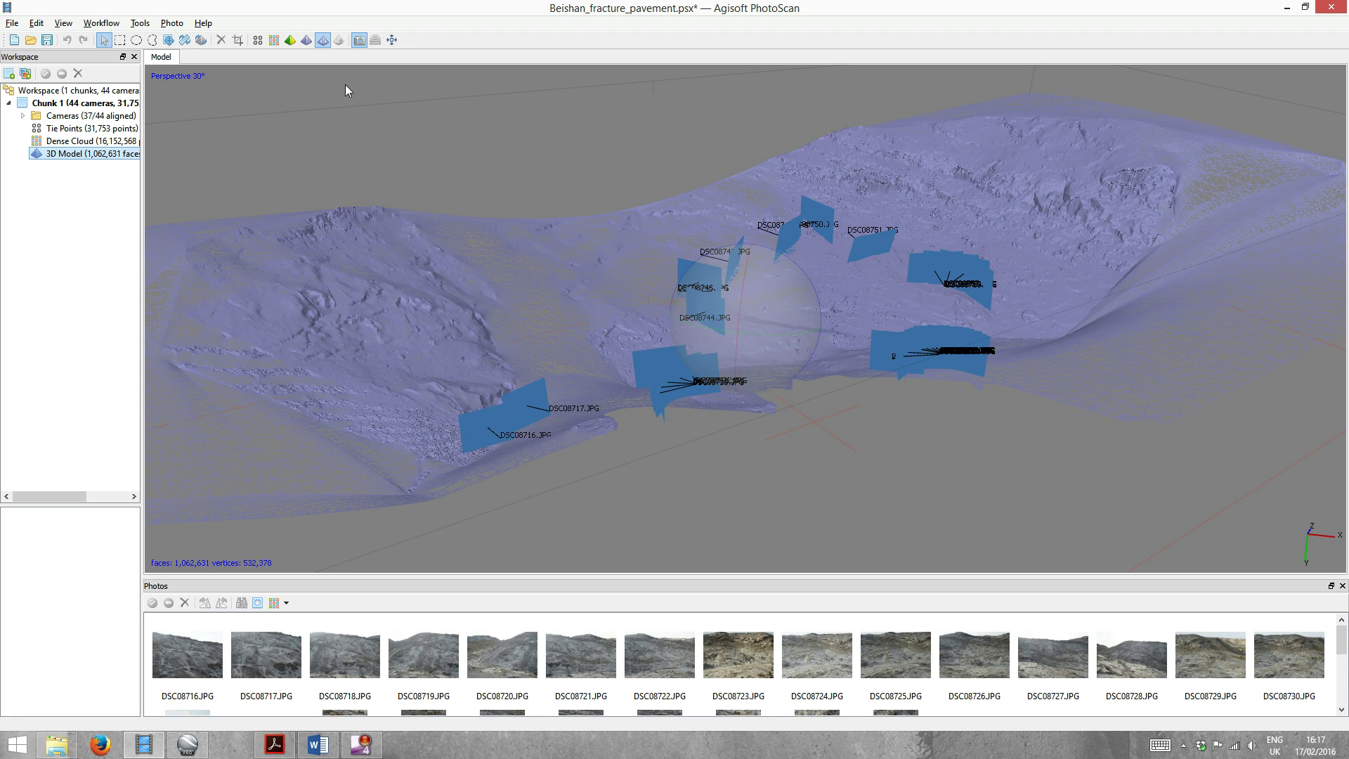
- Open the texture building settings for the mesh and keep Generic as the mapping mode
{"action": "left_click", "coordinate": [101, 23]}
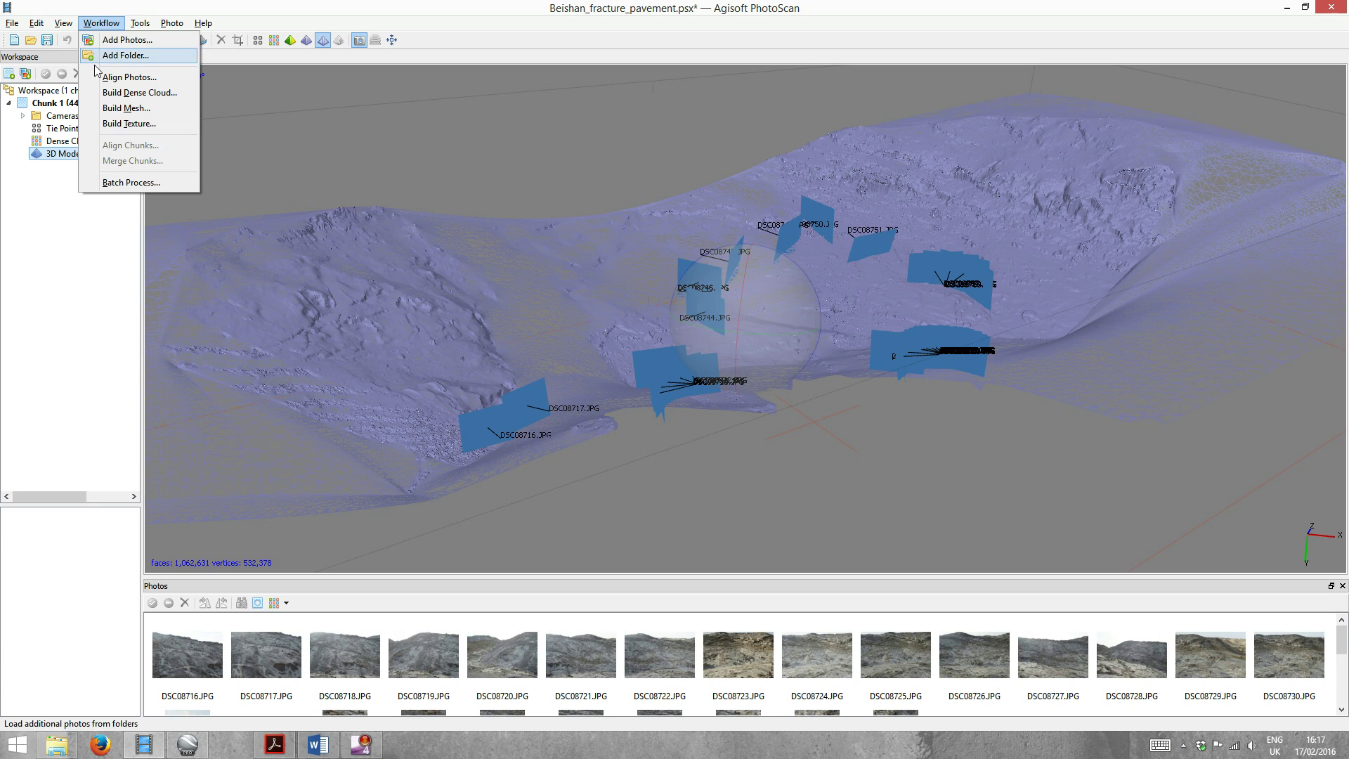
{"action": "left_click", "coordinate": [131, 125]}
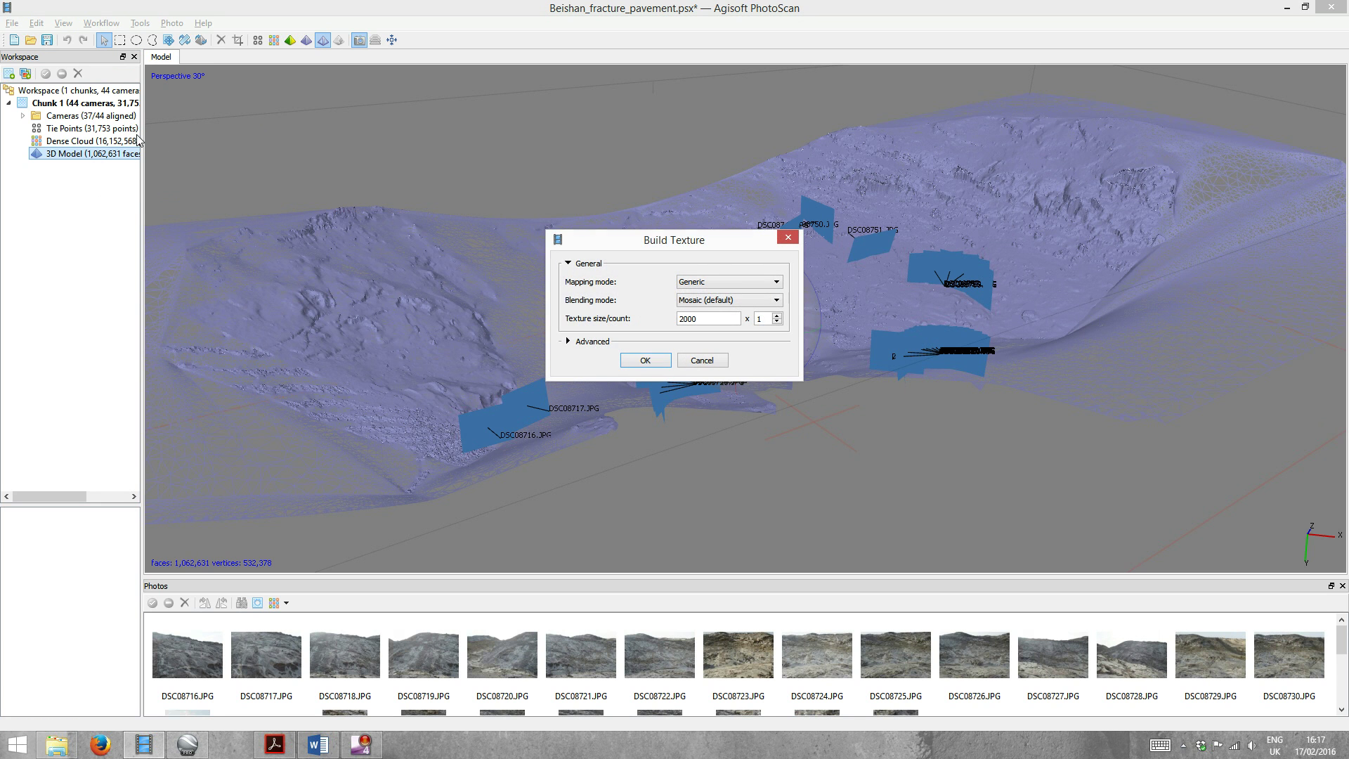
{"action": "left_click", "coordinate": [776, 281]}
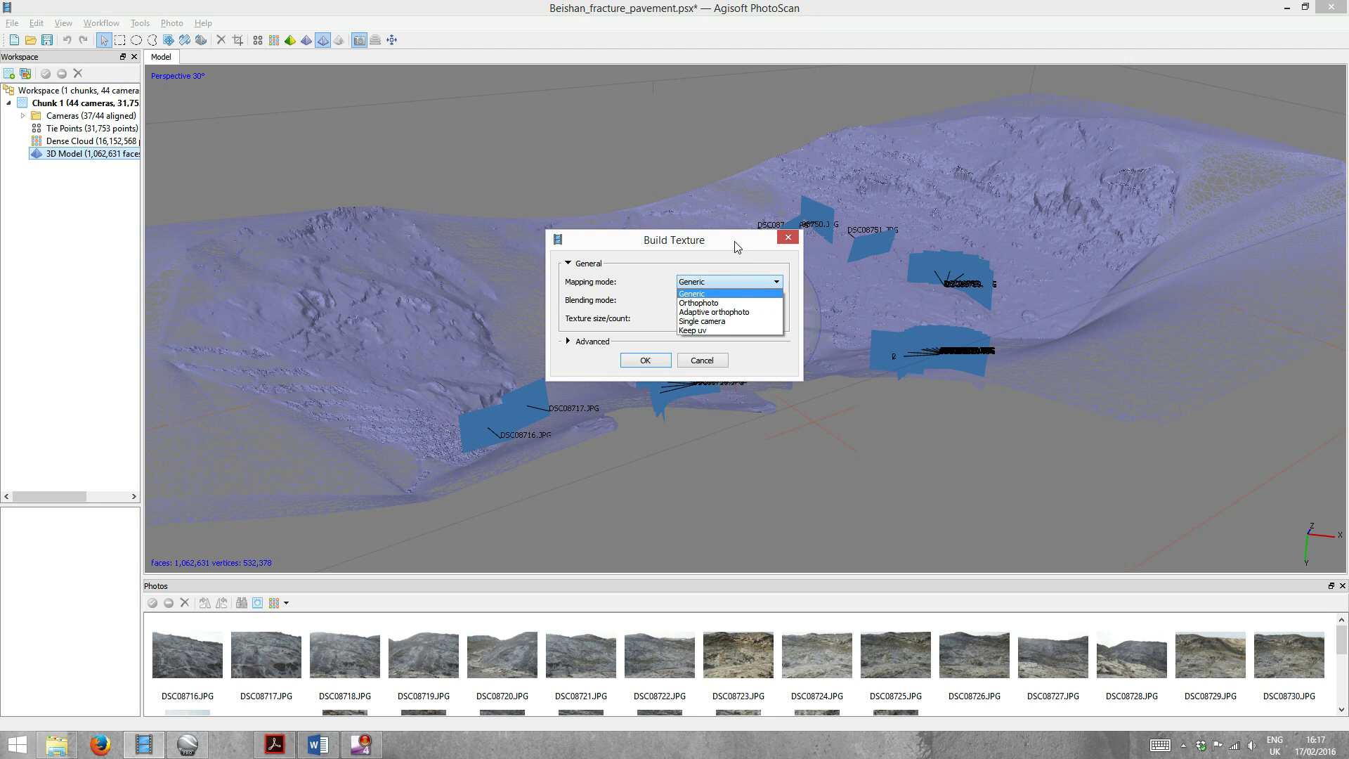
{"action": "left_click", "coordinate": [711, 284]}
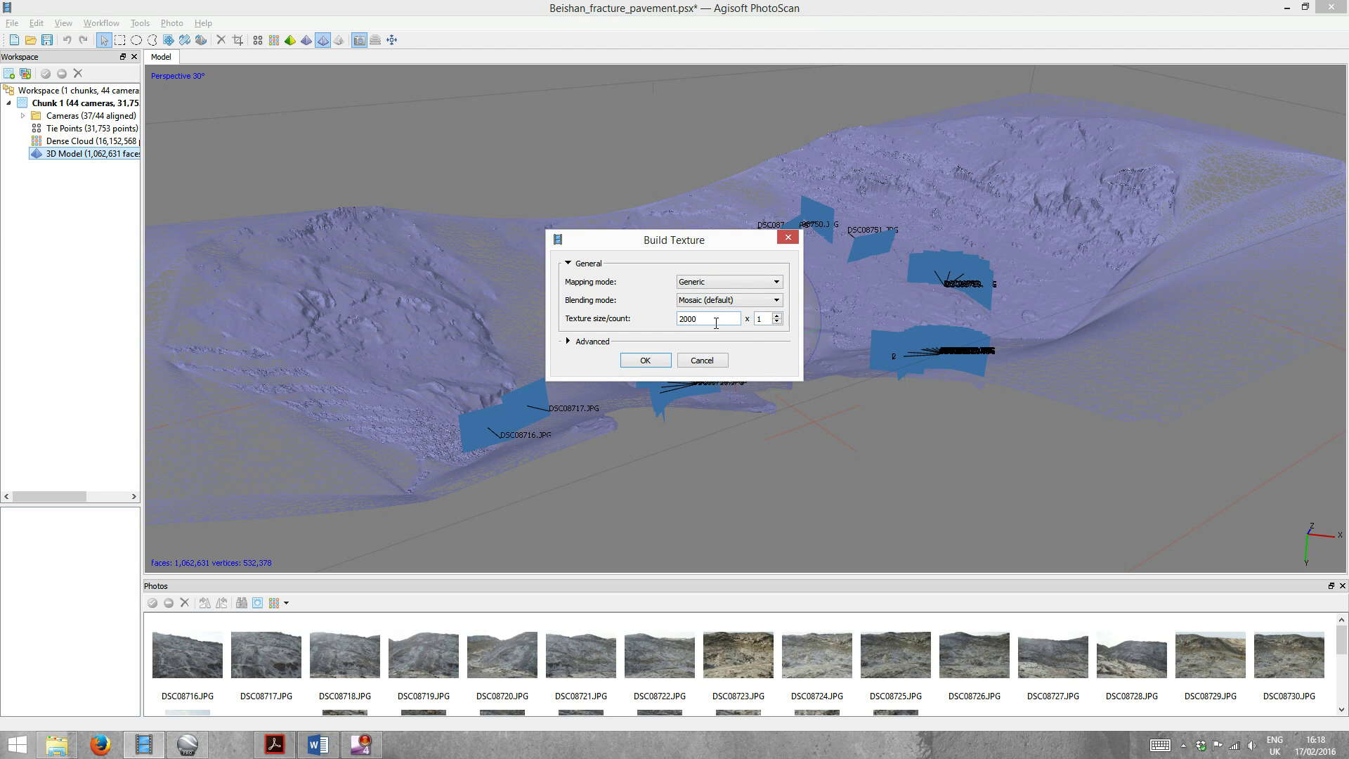
- Try the Orthophoto mapping mode for the texture, and return the mapping mode to Generic
{"action": "left_click", "coordinate": [777, 317]}
{"action": "left_click", "coordinate": [777, 322]}
{"action": "left_click", "coordinate": [748, 282]}
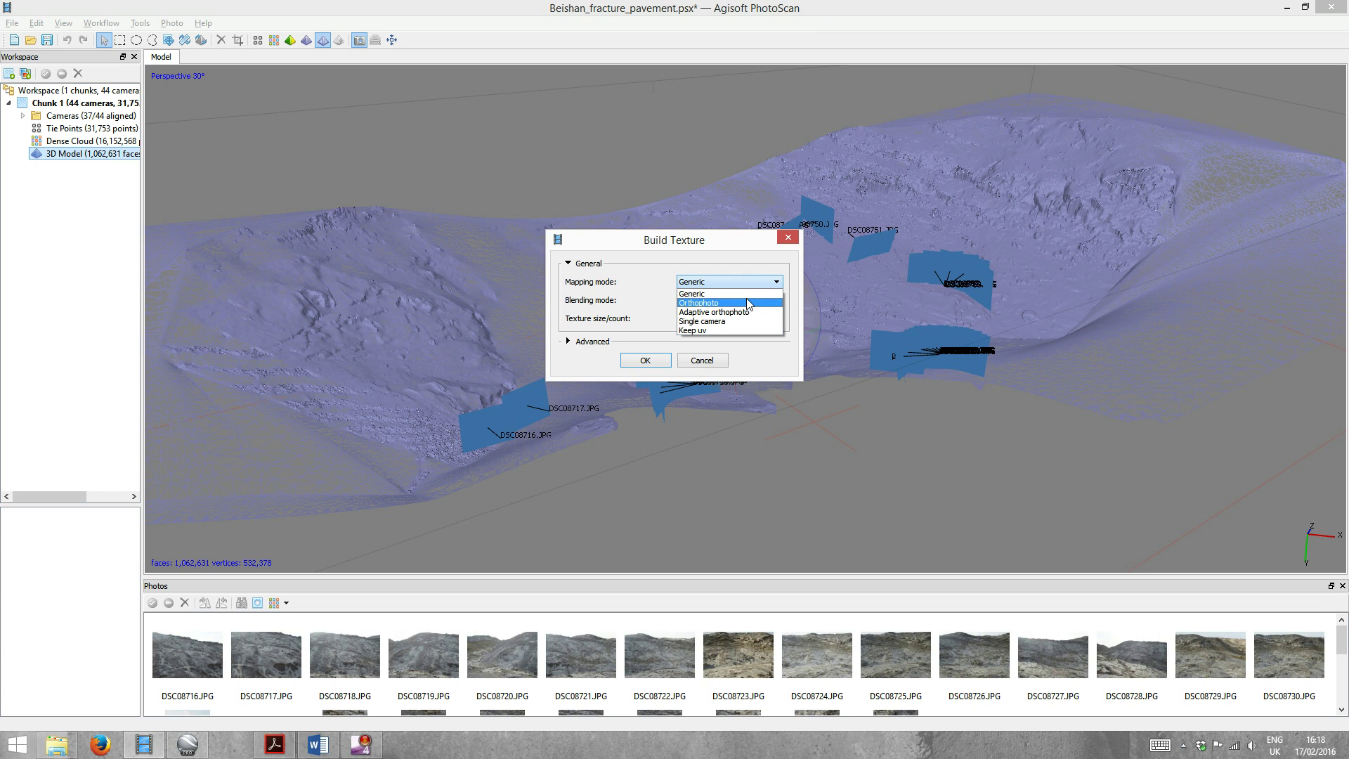
{"action": "left_click", "coordinate": [749, 304]}
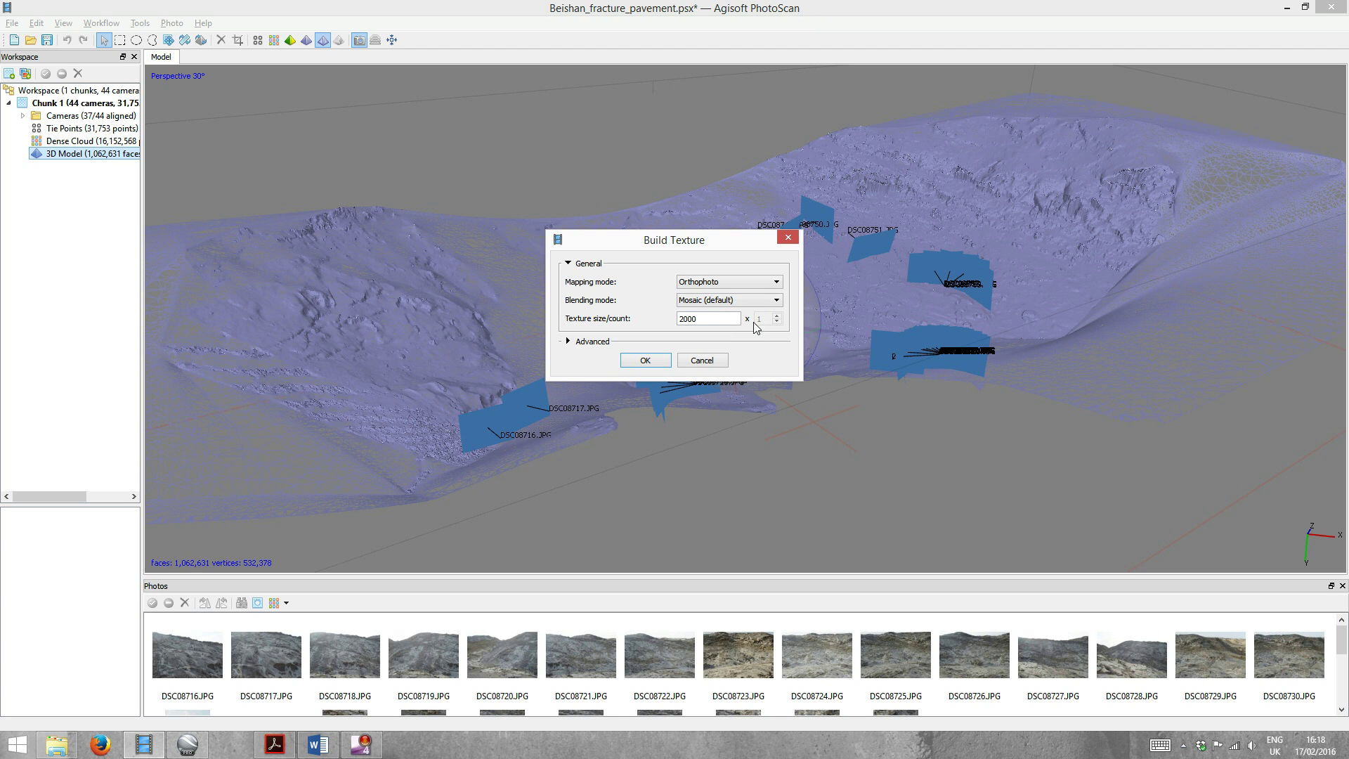
{"action": "double_click", "coordinate": [727, 319]}
{"action": "left_click", "coordinate": [775, 282]}
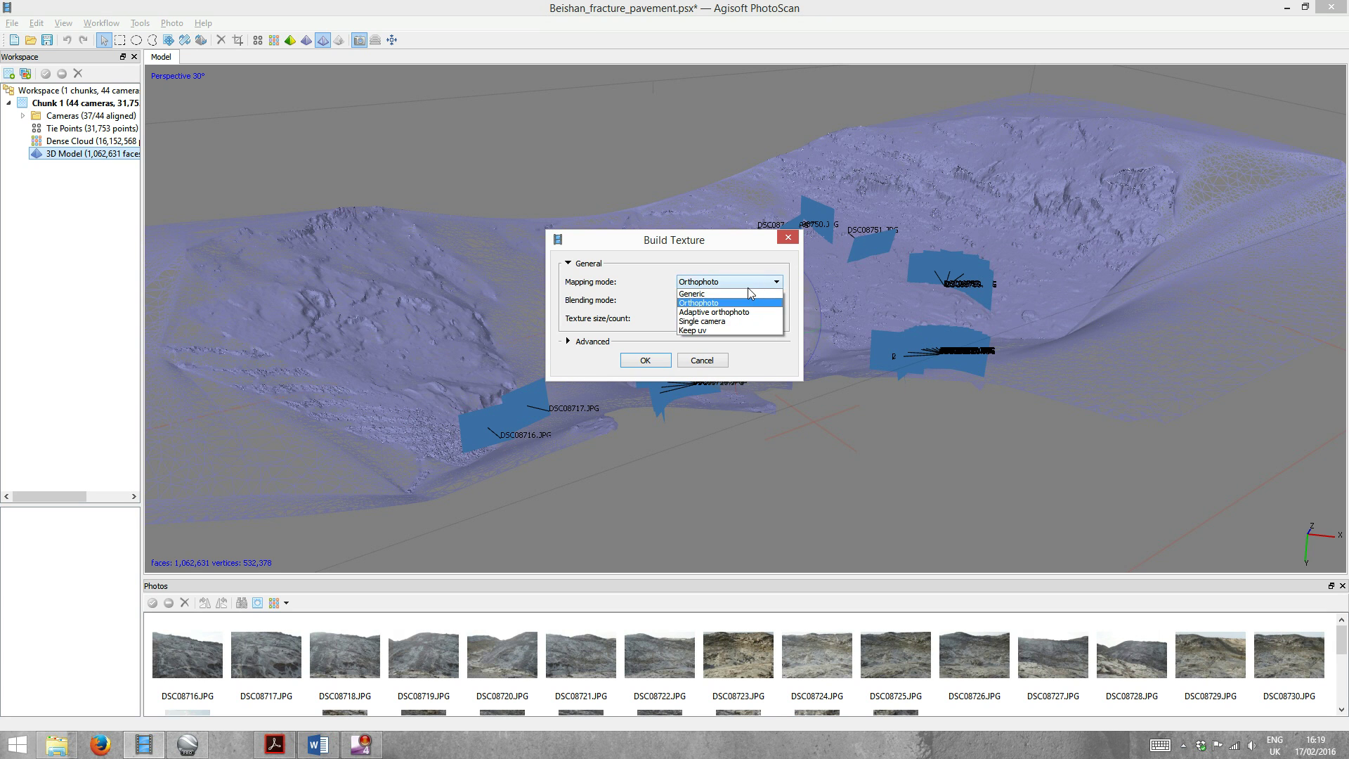
{"action": "left_click", "coordinate": [741, 299]}
- Build the model's texture with Generic mapping, Mosaic (default) blending, a texture size of 5000 and a texture count of 5
{"action": "key", "text": "shift+Tab"}
{"action": "type", "text": "5000"}
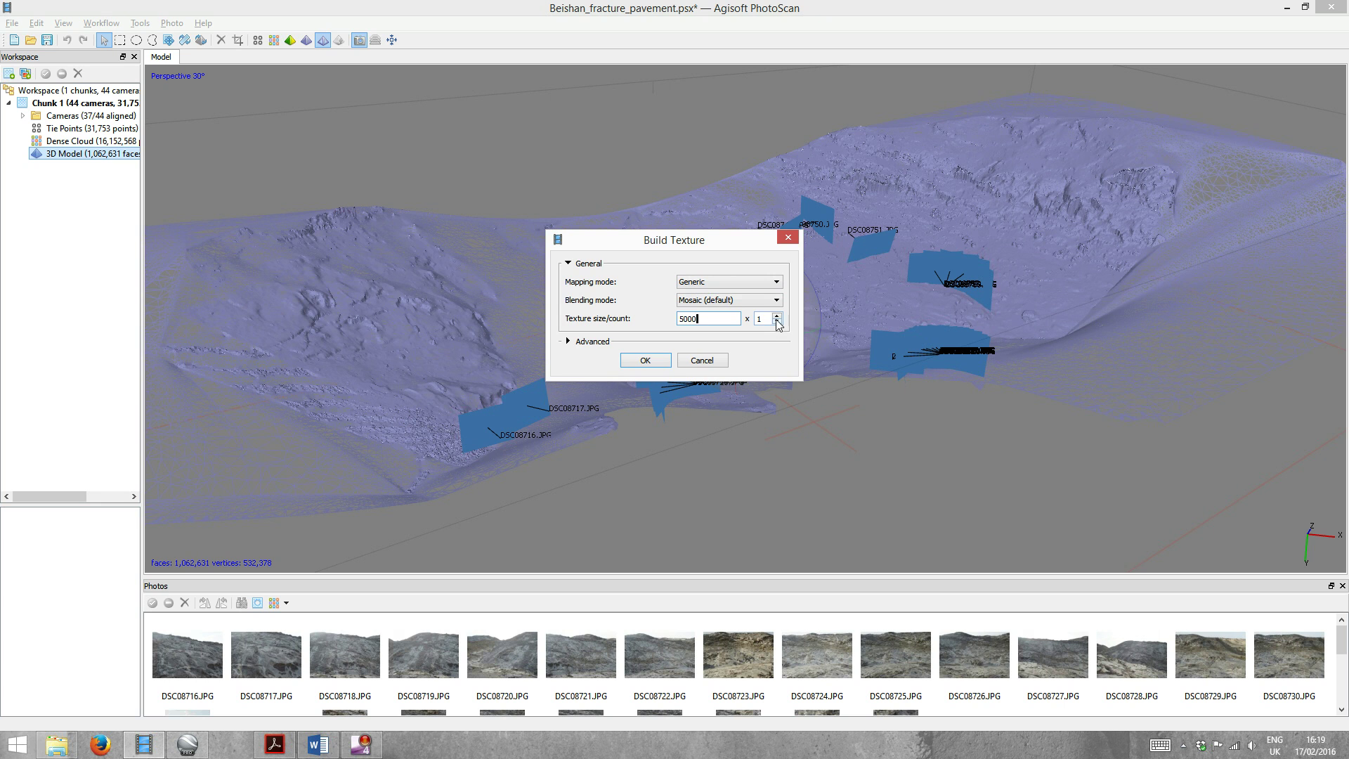
{"action": "key", "text": "Tab"}
{"action": "type", "text": "5"}
{"action": "left_click", "coordinate": [645, 361]}
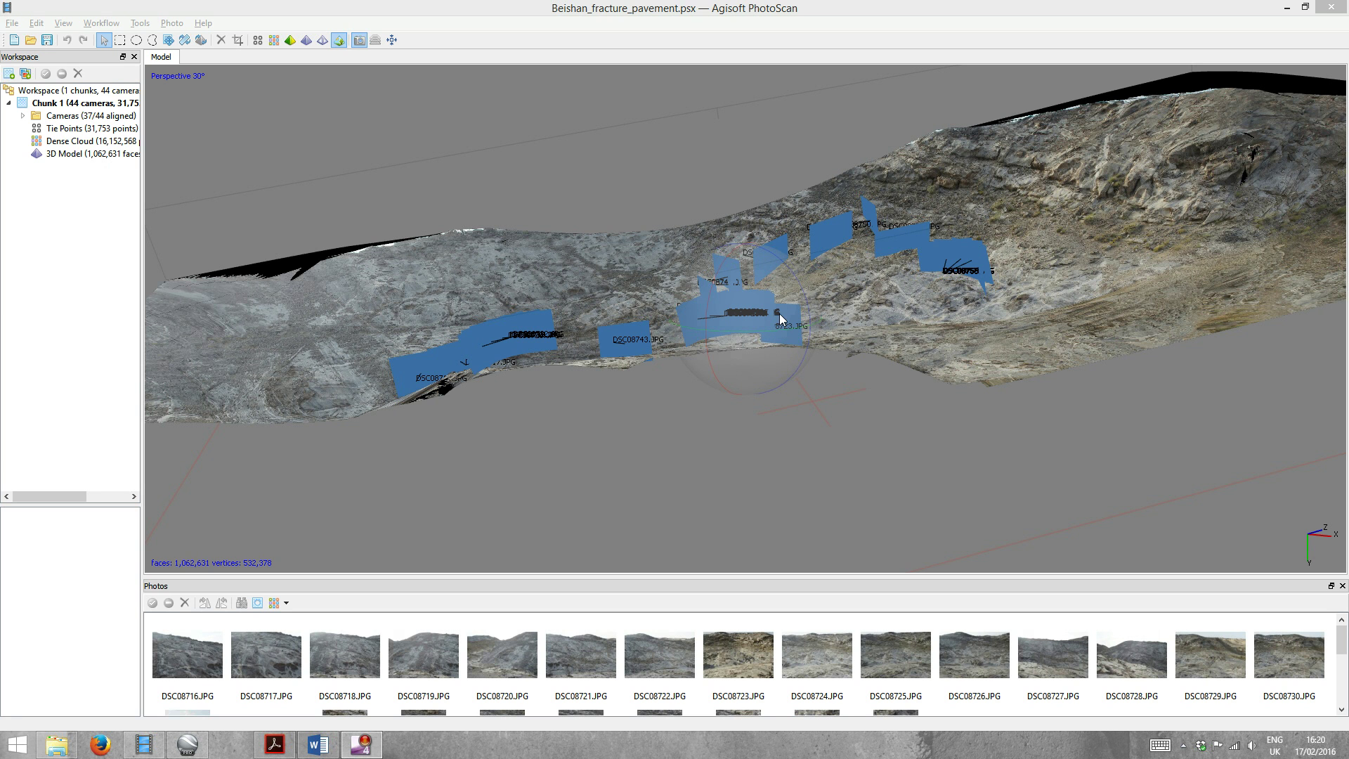
- Examine the textured model from above and up close along the cliff faces, checking rock detail, holes and blurred edges
{"action": "left_click_drag", "start_coordinate": [818, 273], "coordinate": [767, 409]}
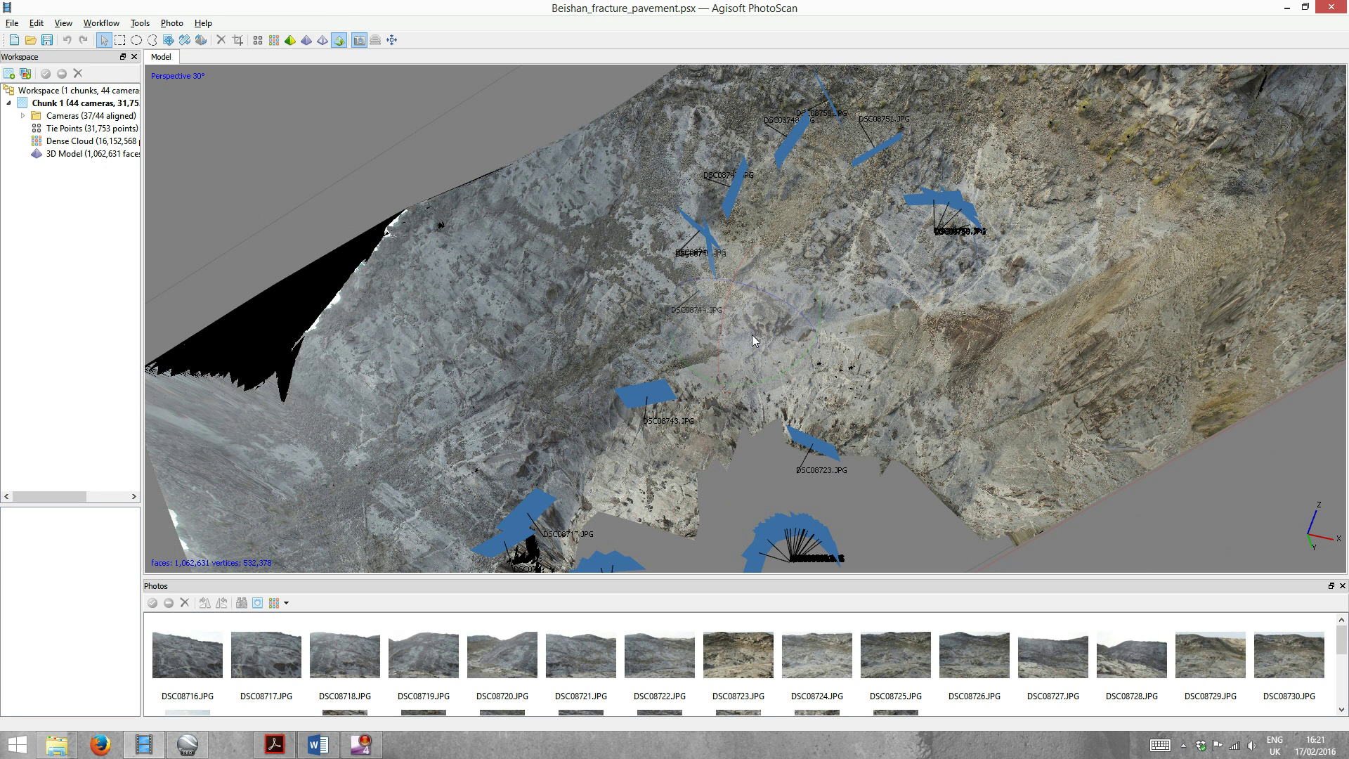
{"action": "left_click_drag", "start_coordinate": [947, 316], "coordinate": [1019, 371]}
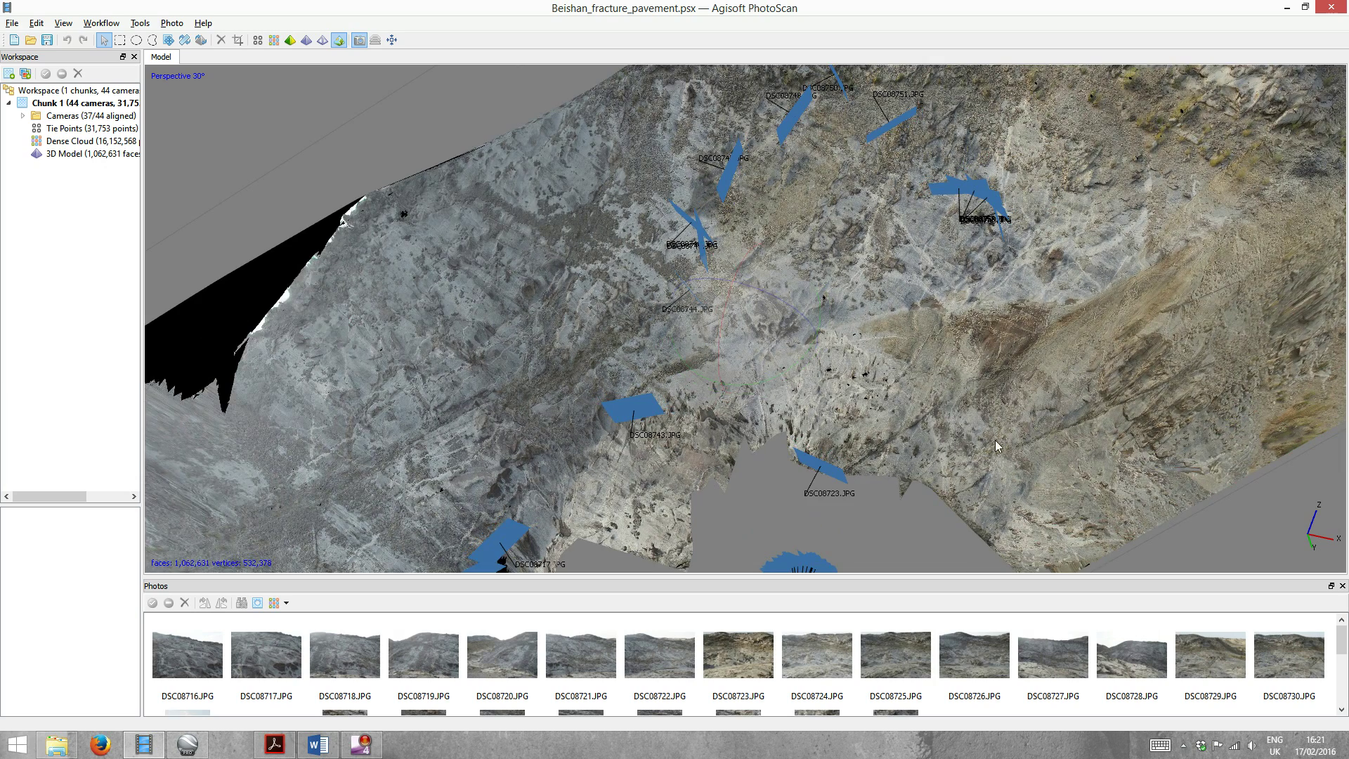
{"action": "left_click_drag", "start_coordinate": [908, 269], "coordinate": [829, 425]}
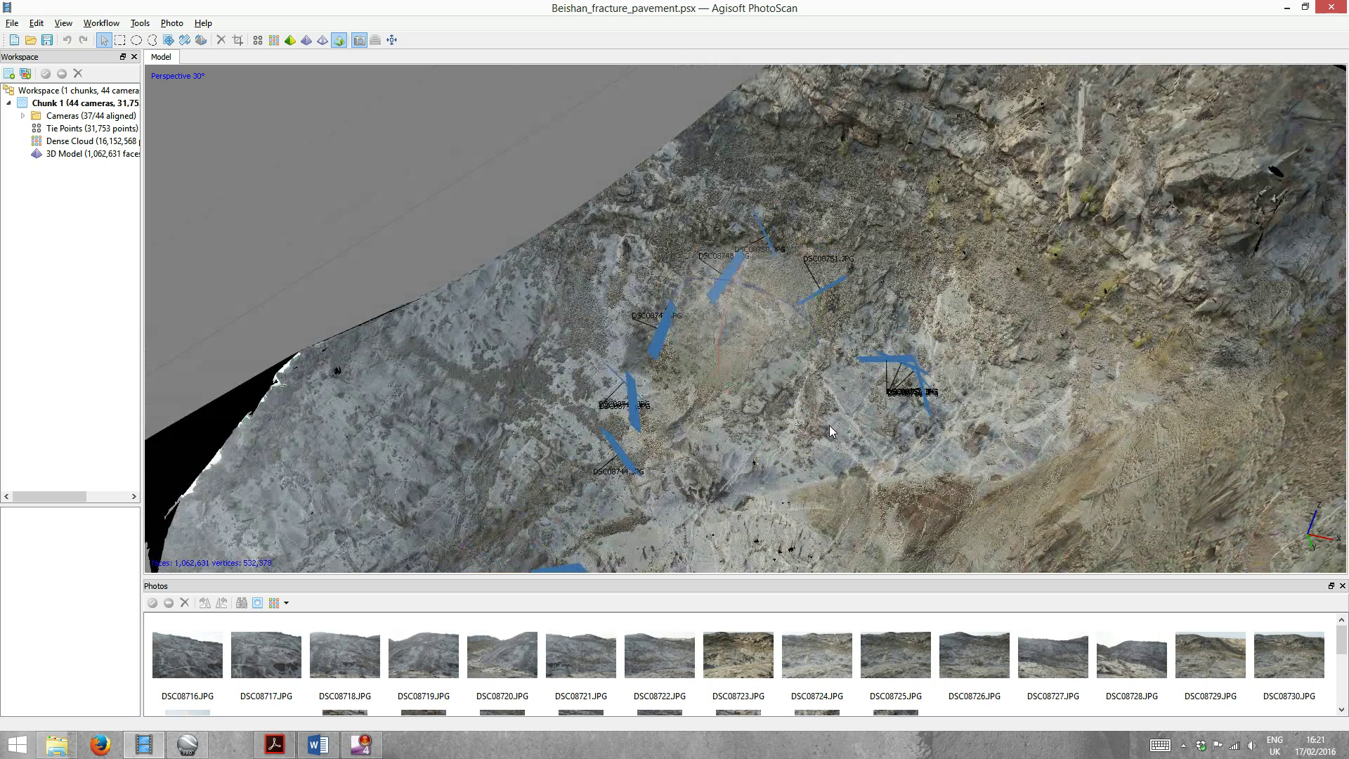
{"action": "scroll", "coordinate": [847, 392], "scroll_direction": "up", "scroll_amount": 3}
{"action": "middle_click_drag", "start_coordinate": [895, 349], "coordinate": [782, 430]}
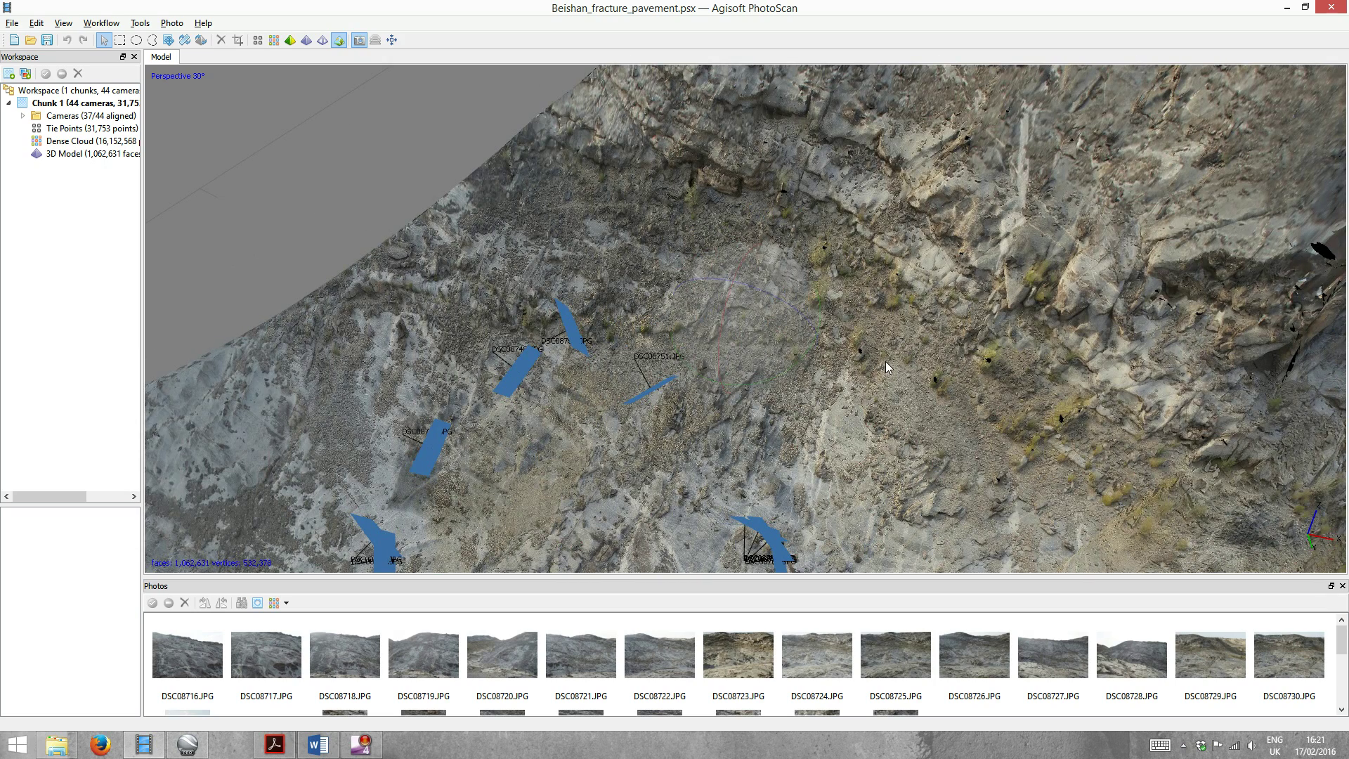
{"action": "middle_click_drag", "start_coordinate": [896, 366], "coordinate": [848, 413]}
{"action": "middle_click_drag", "start_coordinate": [1001, 296], "coordinate": [905, 360]}
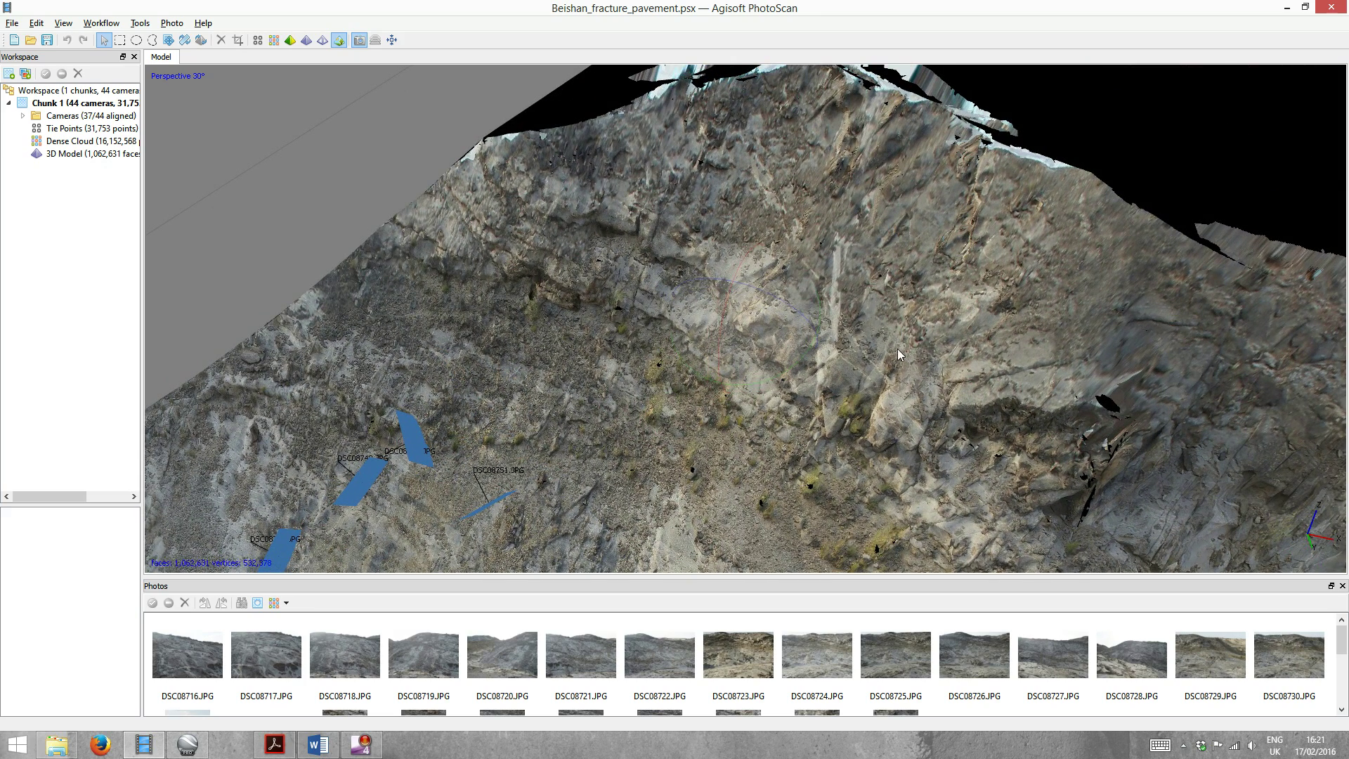
{"action": "middle_click_drag", "start_coordinate": [949, 457], "coordinate": [888, 325]}
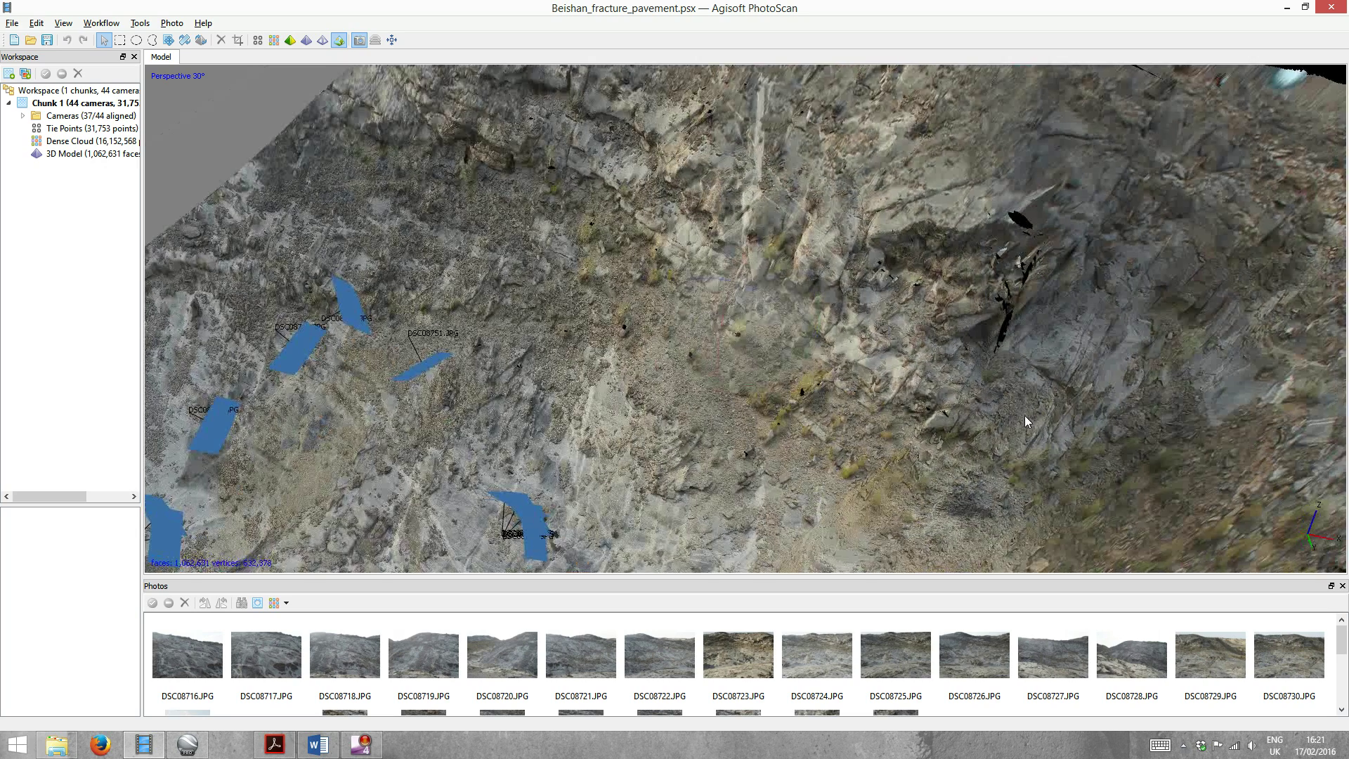
{"action": "middle_click_drag", "start_coordinate": [1025, 415], "coordinate": [882, 361]}
{"action": "middle_click_drag", "start_coordinate": [1010, 435], "coordinate": [871, 324]}
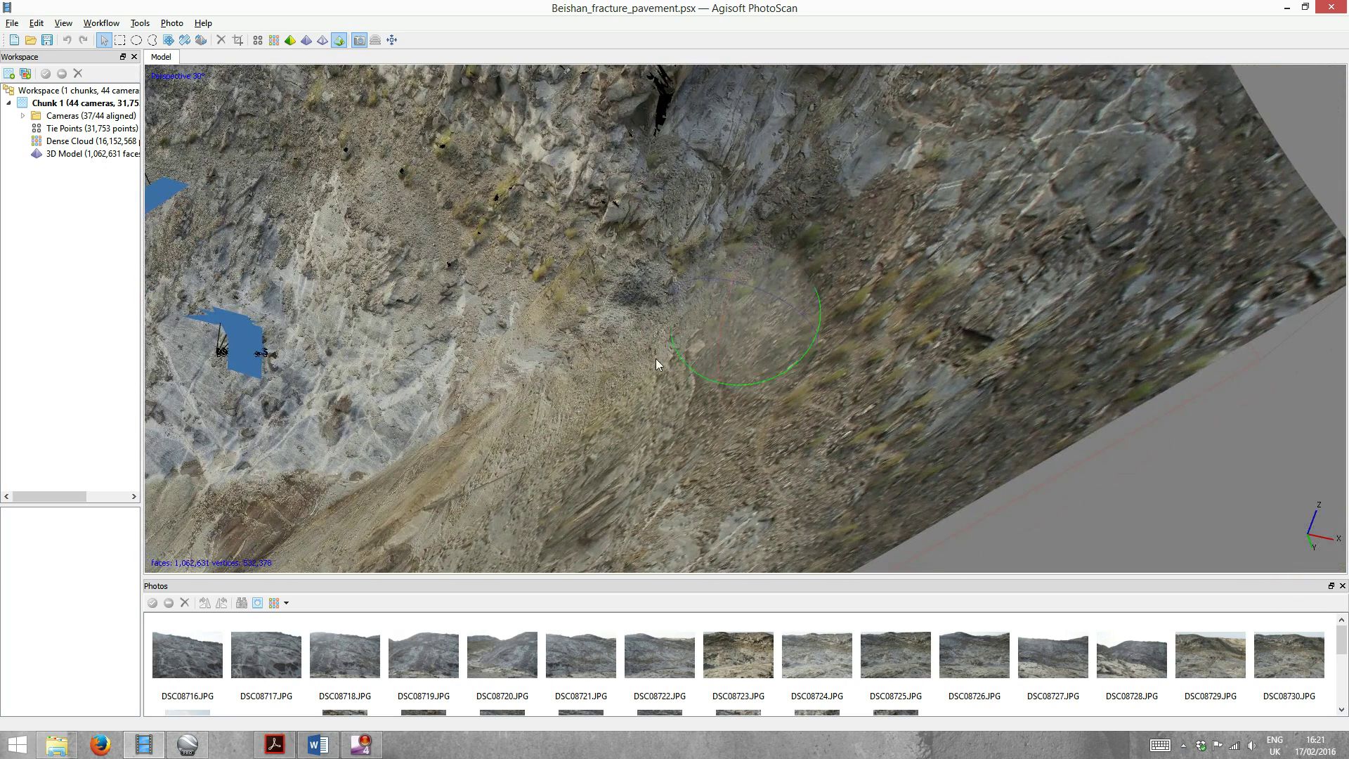
- Examine the texture across the grey fracture pavement and the central slope, close up and as an overview
{"action": "middle_click_drag", "start_coordinate": [714, 337], "coordinate": [1015, 246]}
{"action": "scroll", "coordinate": [817, 321], "scroll_direction": "down", "scroll_amount": 1}
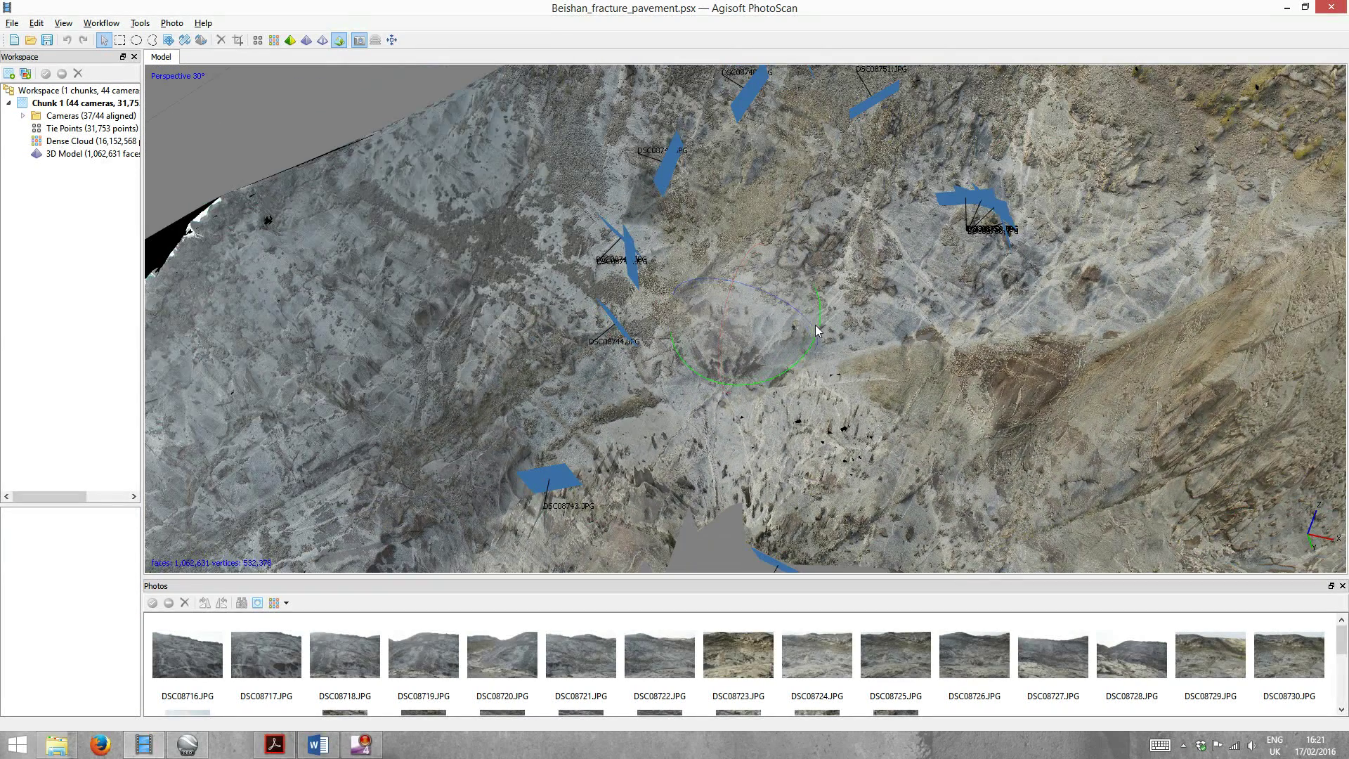
{"action": "middle_click_drag", "start_coordinate": [535, 378], "coordinate": [643, 295]}
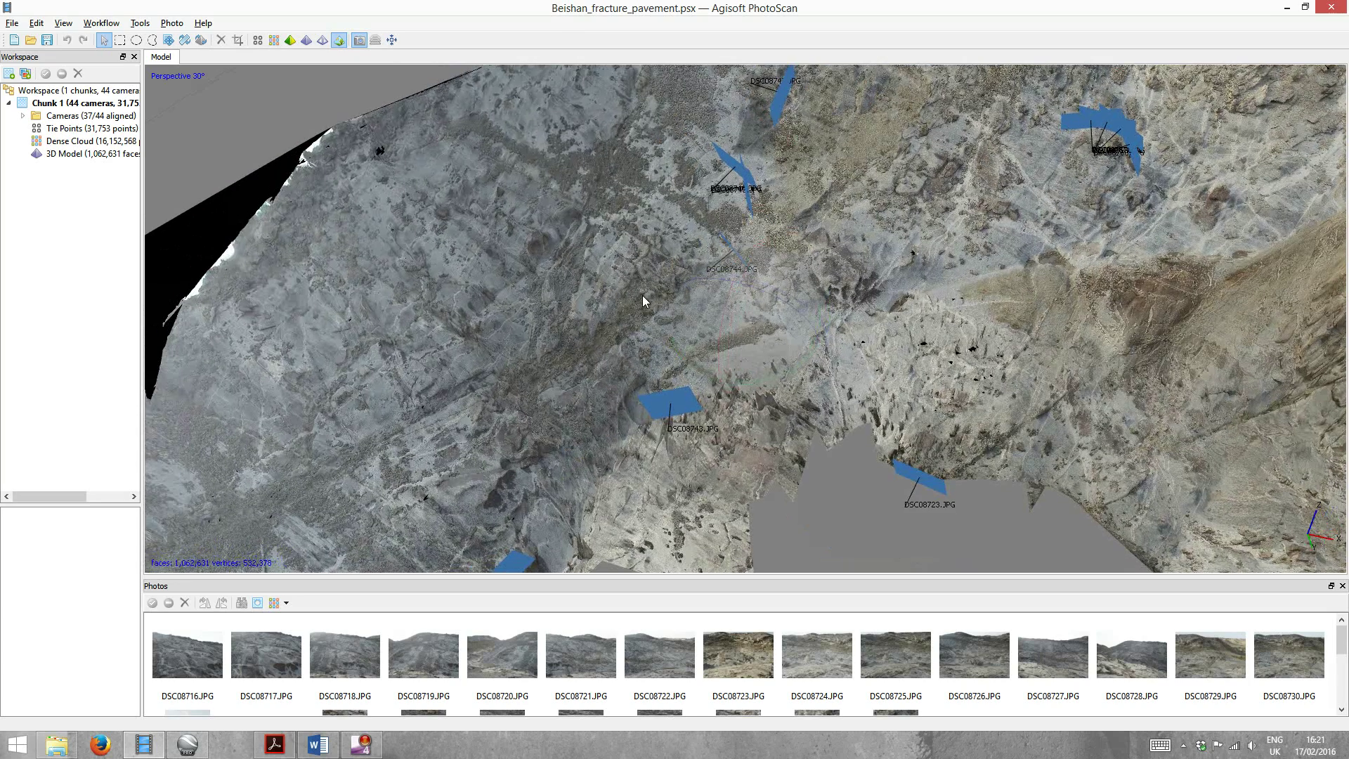
{"action": "middle_click_drag", "start_coordinate": [475, 421], "coordinate": [667, 303]}
{"action": "scroll", "coordinate": [525, 335], "scroll_direction": "up", "scroll_amount": 3}
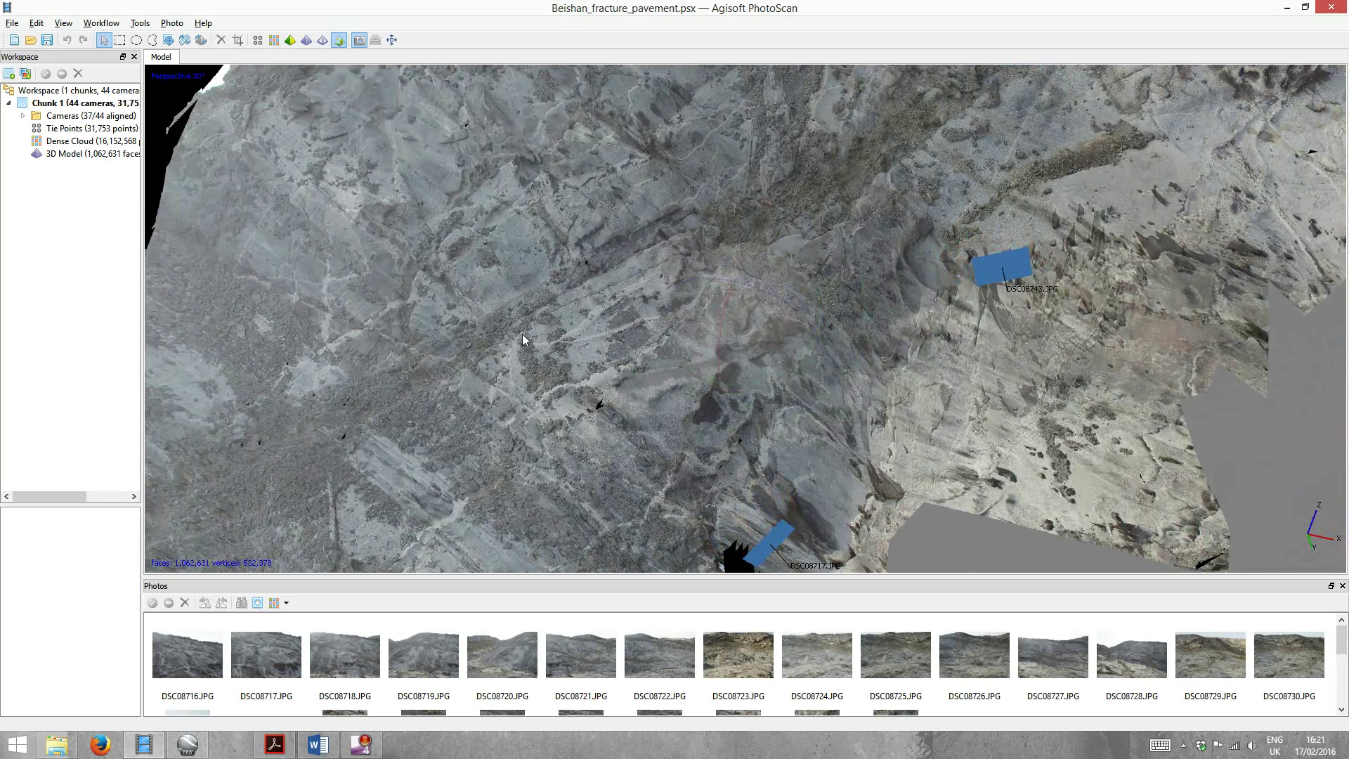
{"action": "left_click_drag", "start_coordinate": [715, 267], "coordinate": [956, 309]}
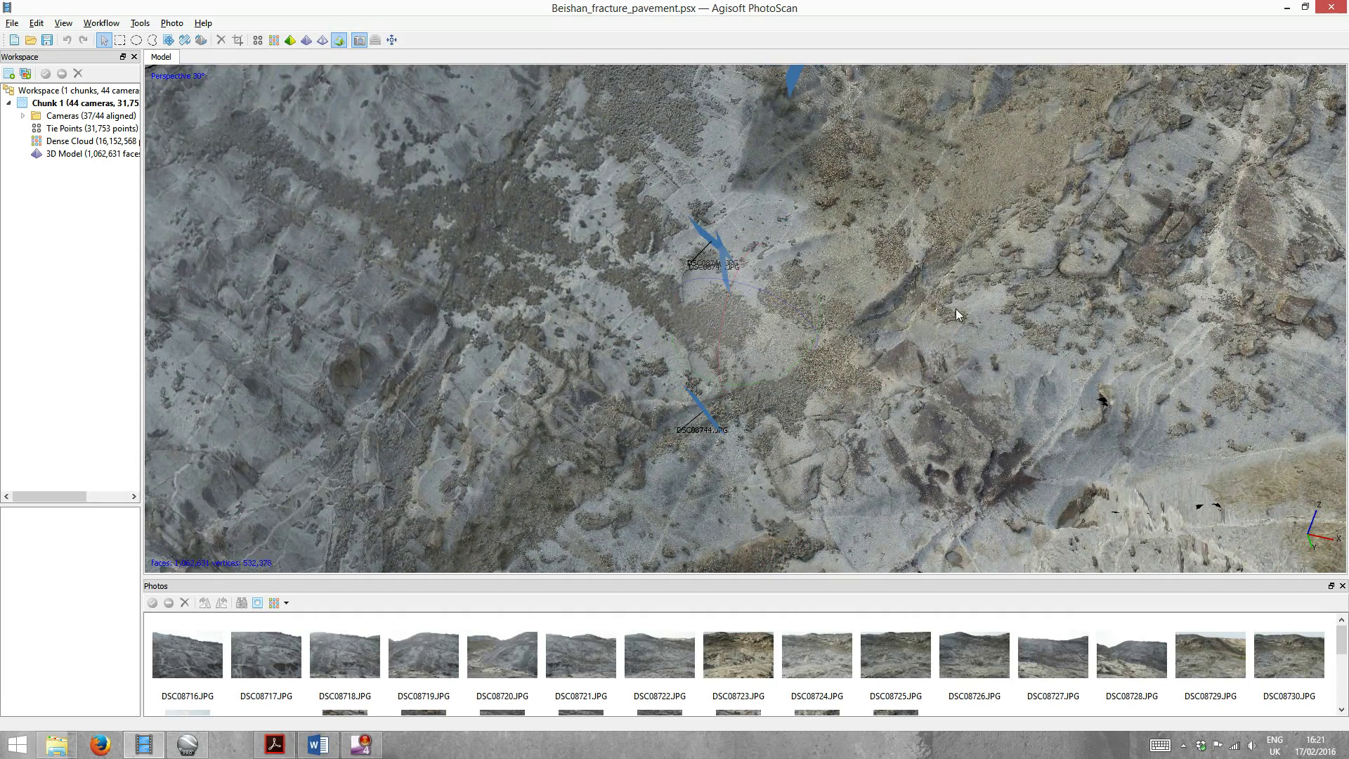
{"action": "left_click_drag", "start_coordinate": [985, 266], "coordinate": [936, 364]}
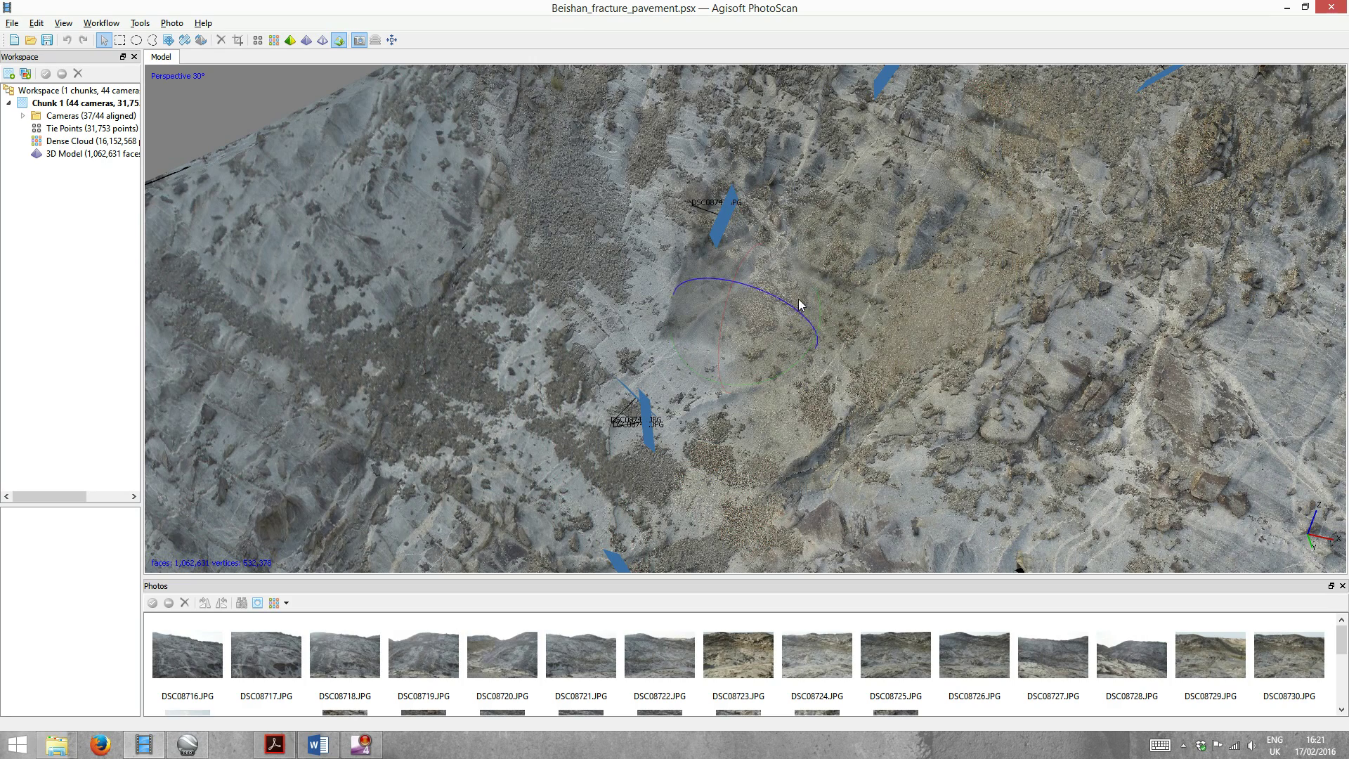
{"action": "scroll", "coordinate": [837, 313], "scroll_direction": "down", "scroll_amount": 3}
{"action": "left_click_drag", "start_coordinate": [887, 401], "coordinate": [706, 396]}
- Review the mesh editing tools, the photo tools and the model export dialog, and leave it without exporting
{"action": "left_click", "coordinate": [101, 23]}
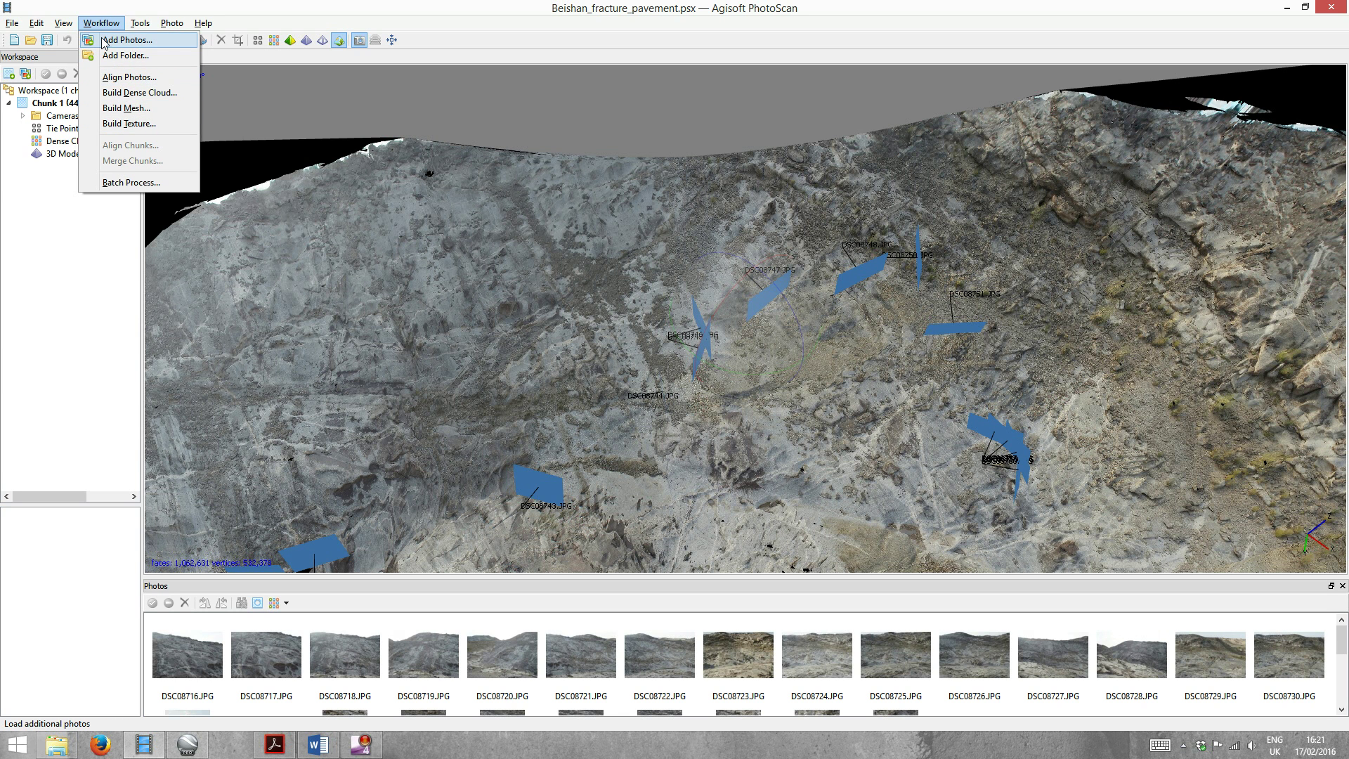
{"action": "mouse_move", "coordinate": [140, 24]}
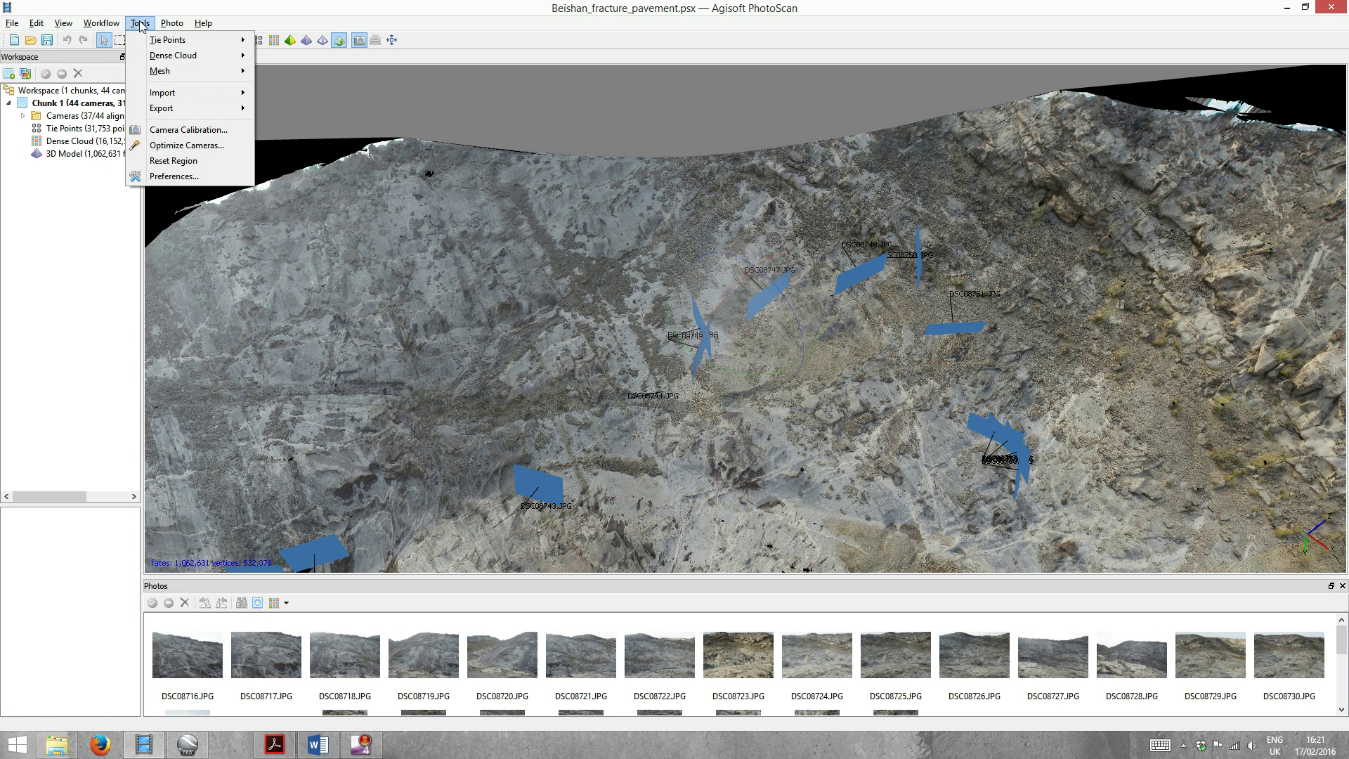
{"action": "mouse_move", "coordinate": [160, 70]}
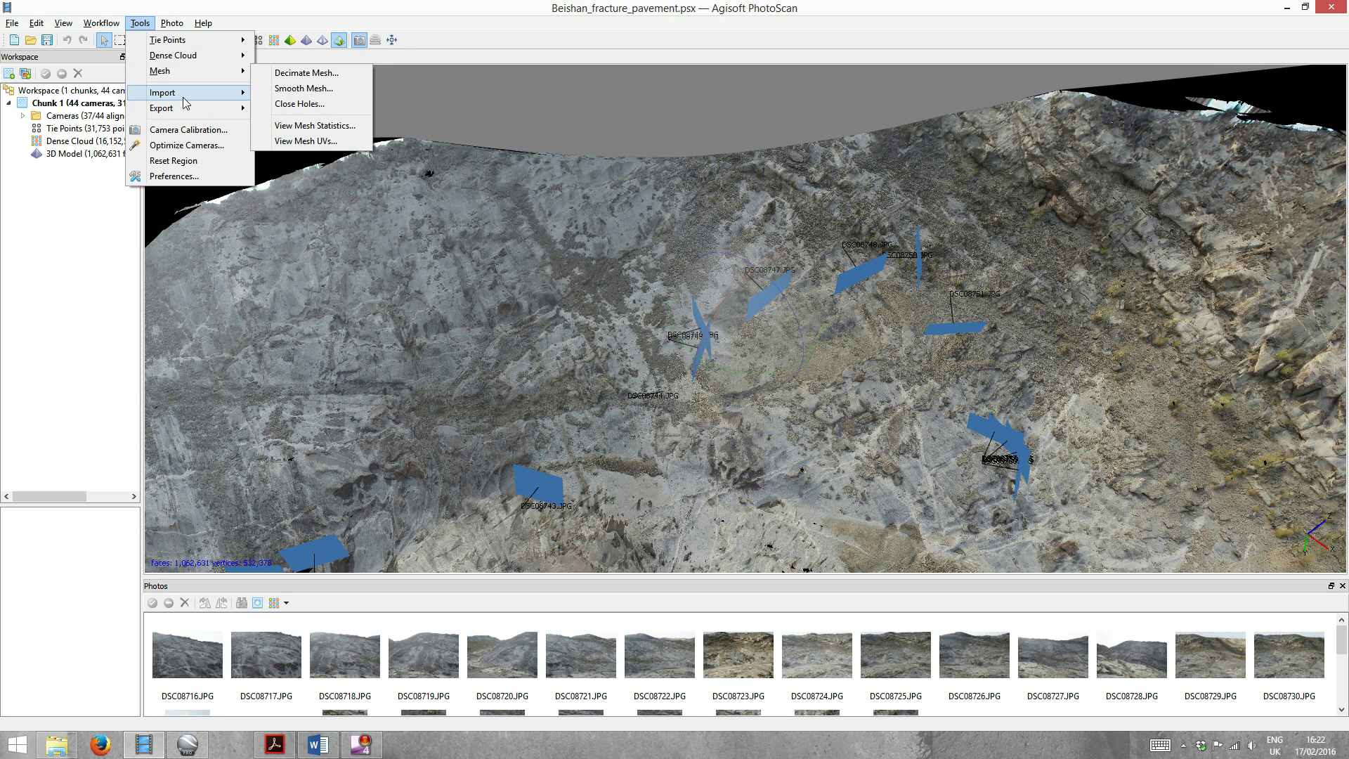
{"action": "mouse_move", "coordinate": [183, 107]}
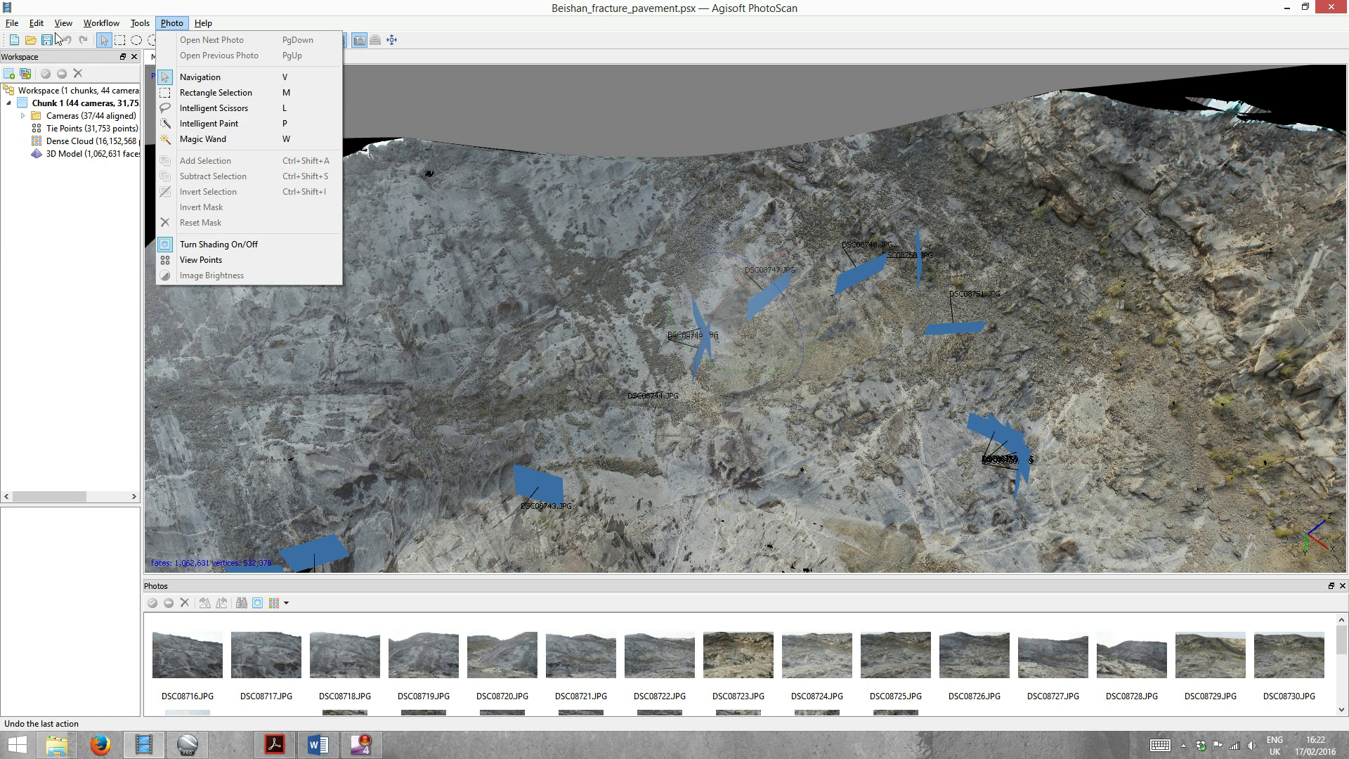
{"action": "mouse_move", "coordinate": [6, 24]}
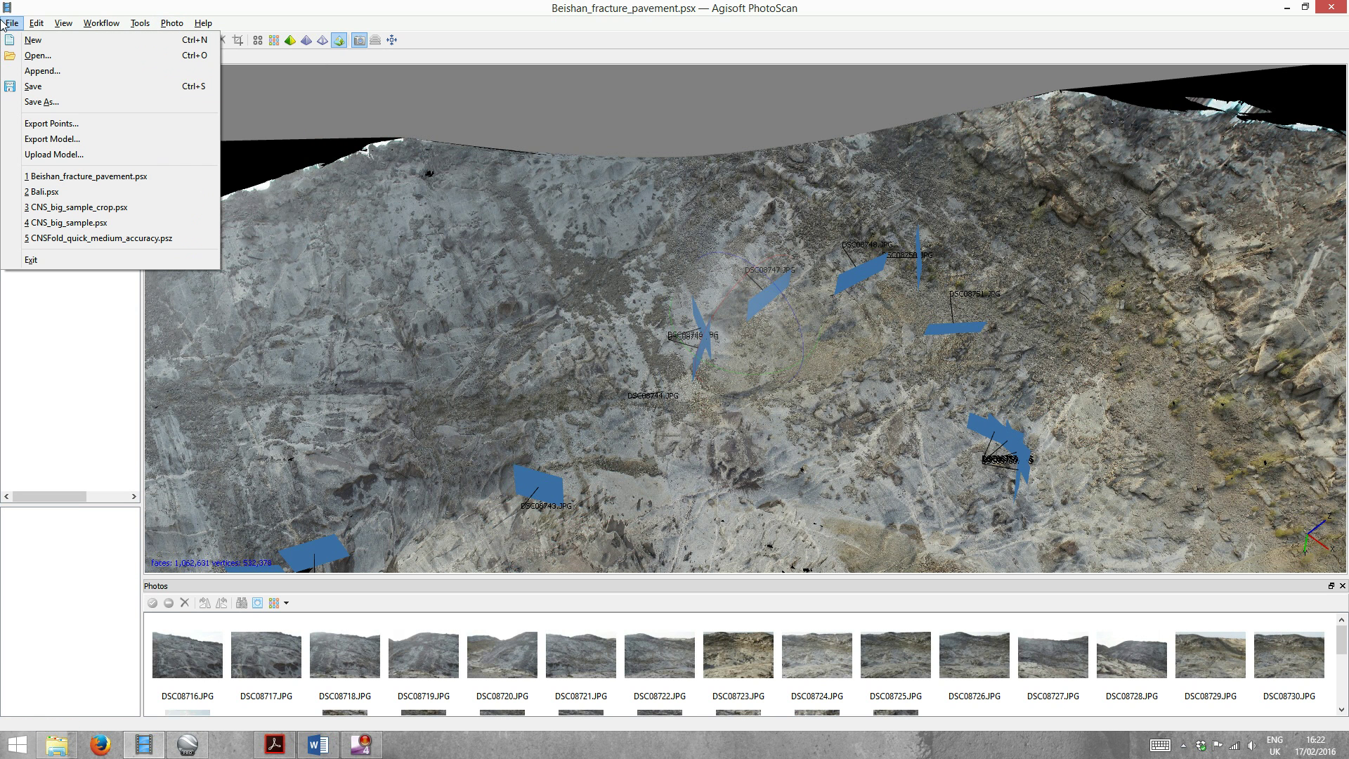
{"action": "left_click", "coordinate": [95, 139]}
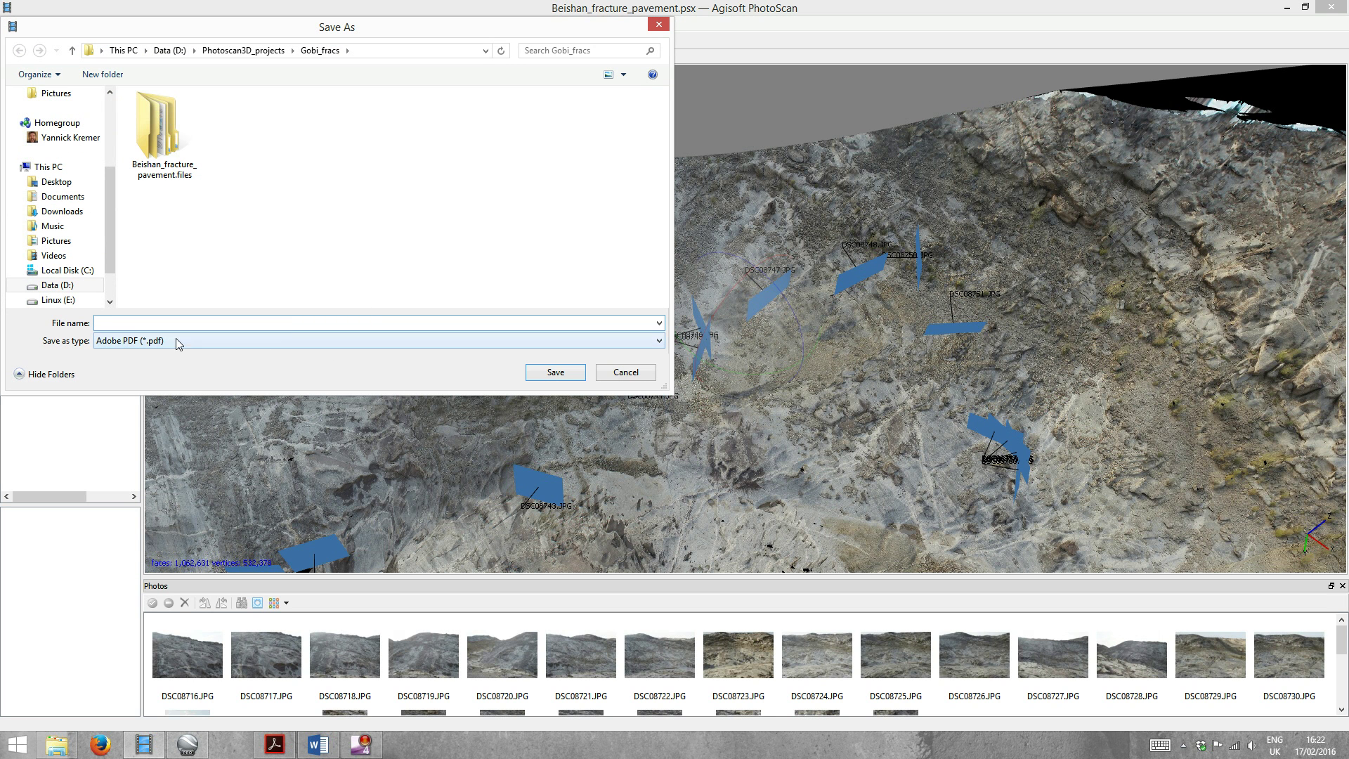
{"action": "left_click", "coordinate": [624, 372]}
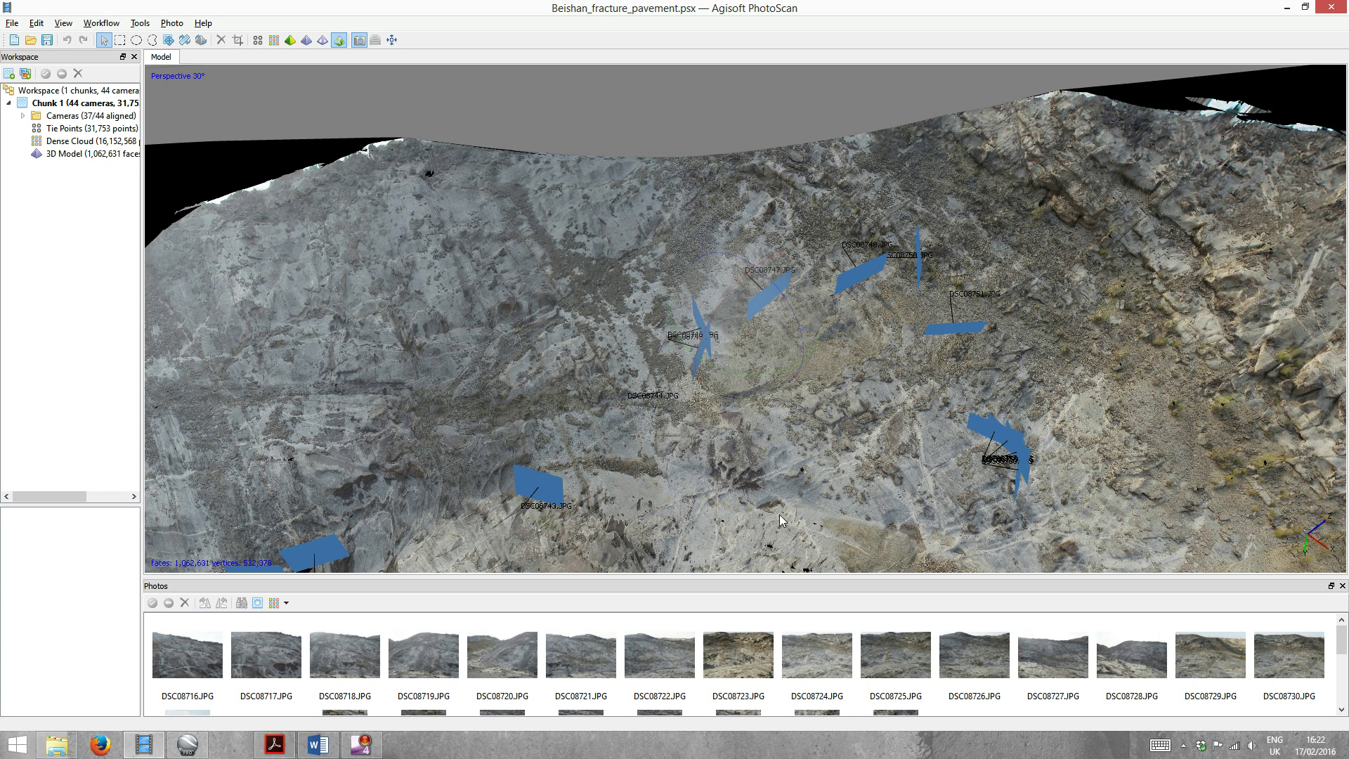
{"action": "left_click_drag", "start_coordinate": [795, 546], "coordinate": [698, 489]}
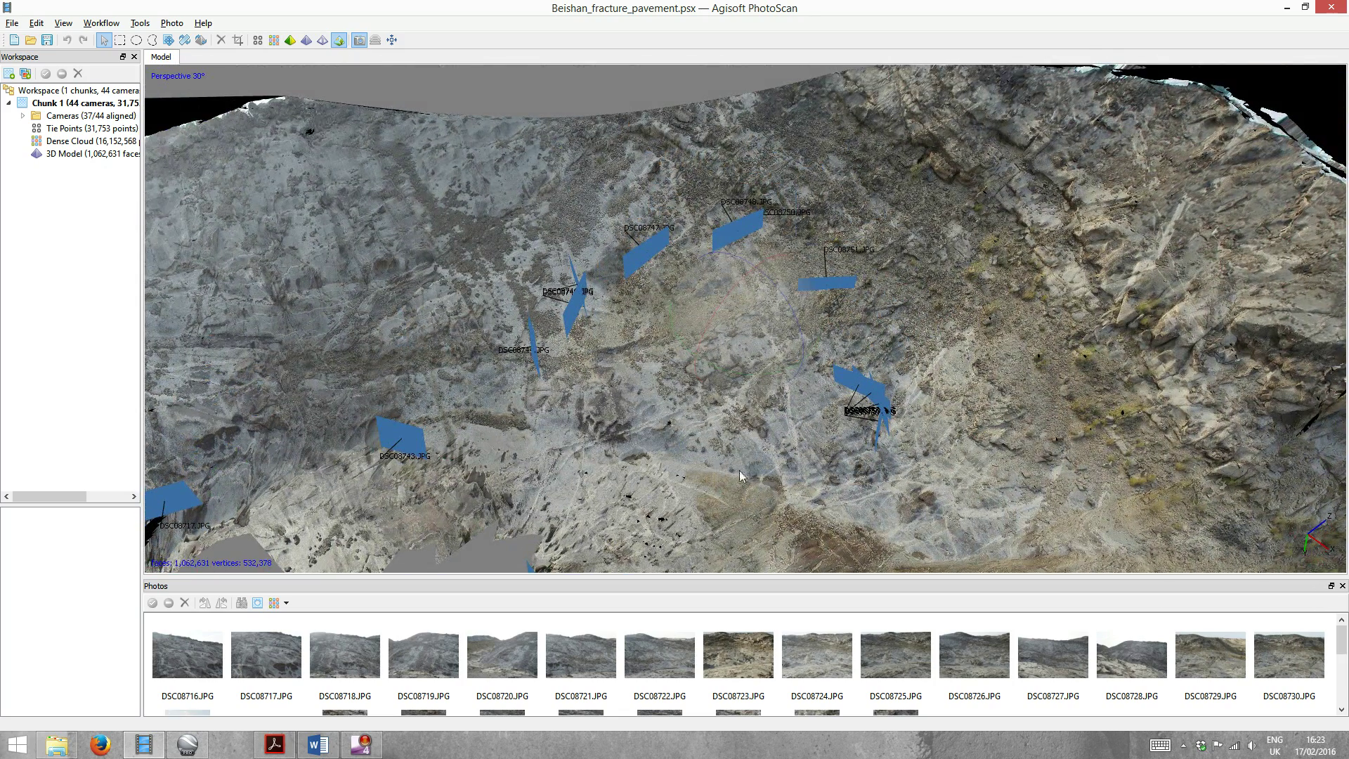